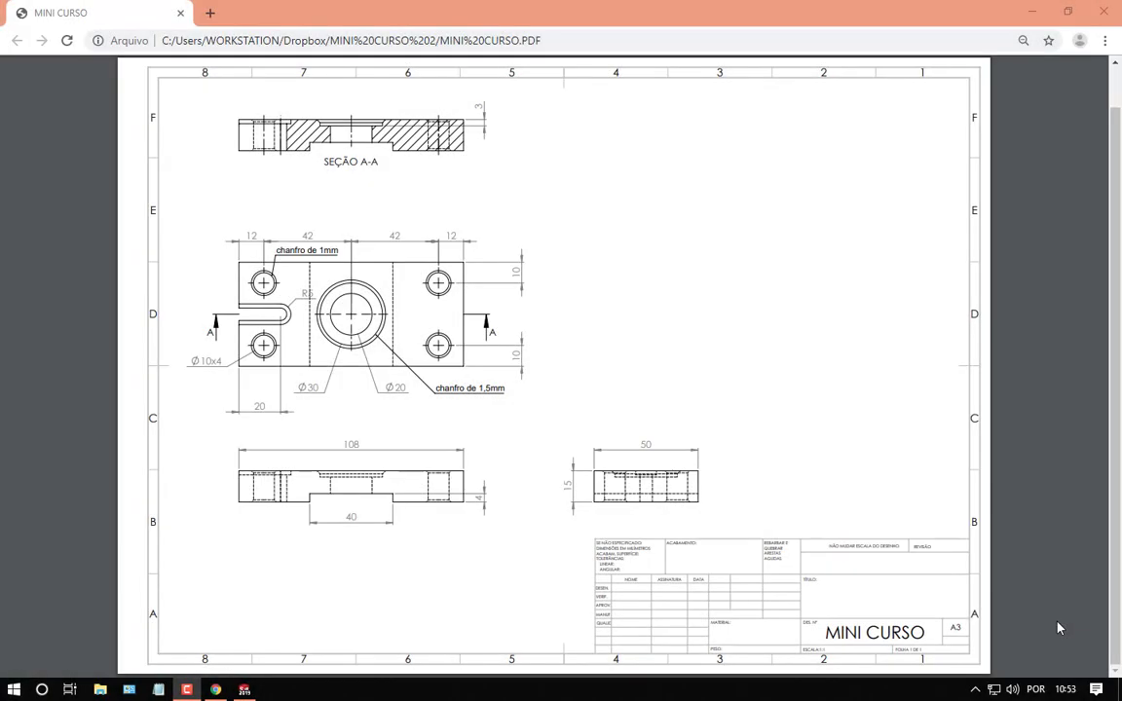
# Step: Switch from the MINI CURSO drawing PDF in Chrome to SOLIDWORKS
pyautogui.click(244, 690)
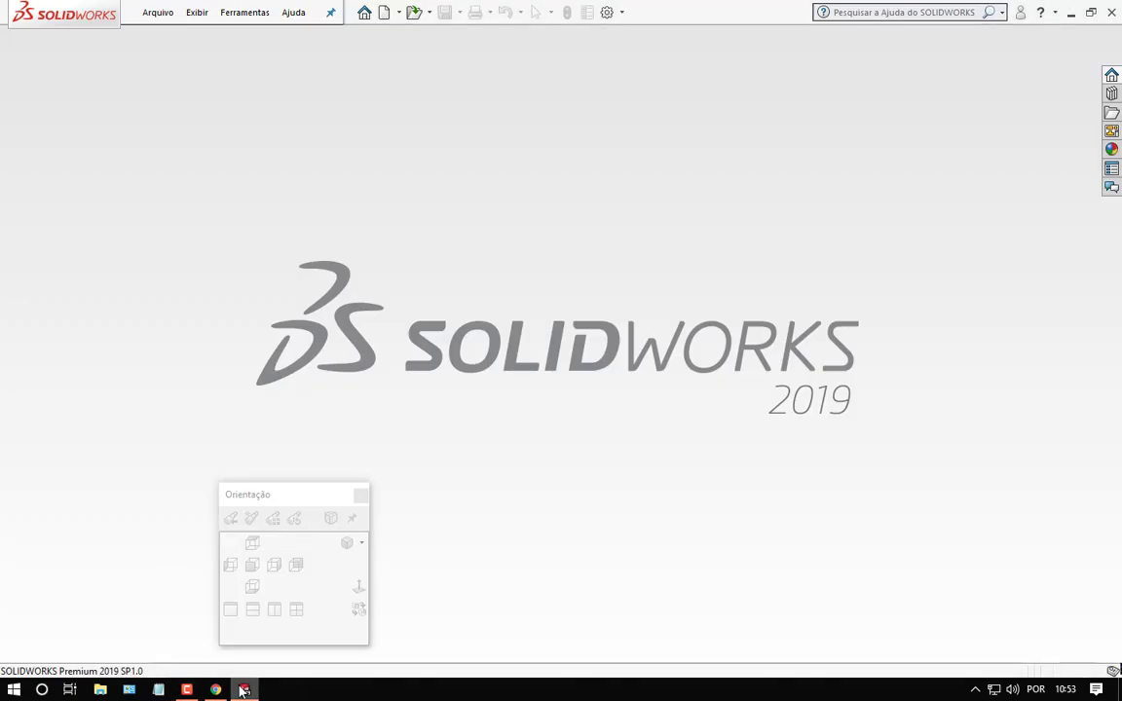
# Step: Create a new blank part document (Peça)
pyautogui.click(384, 11)
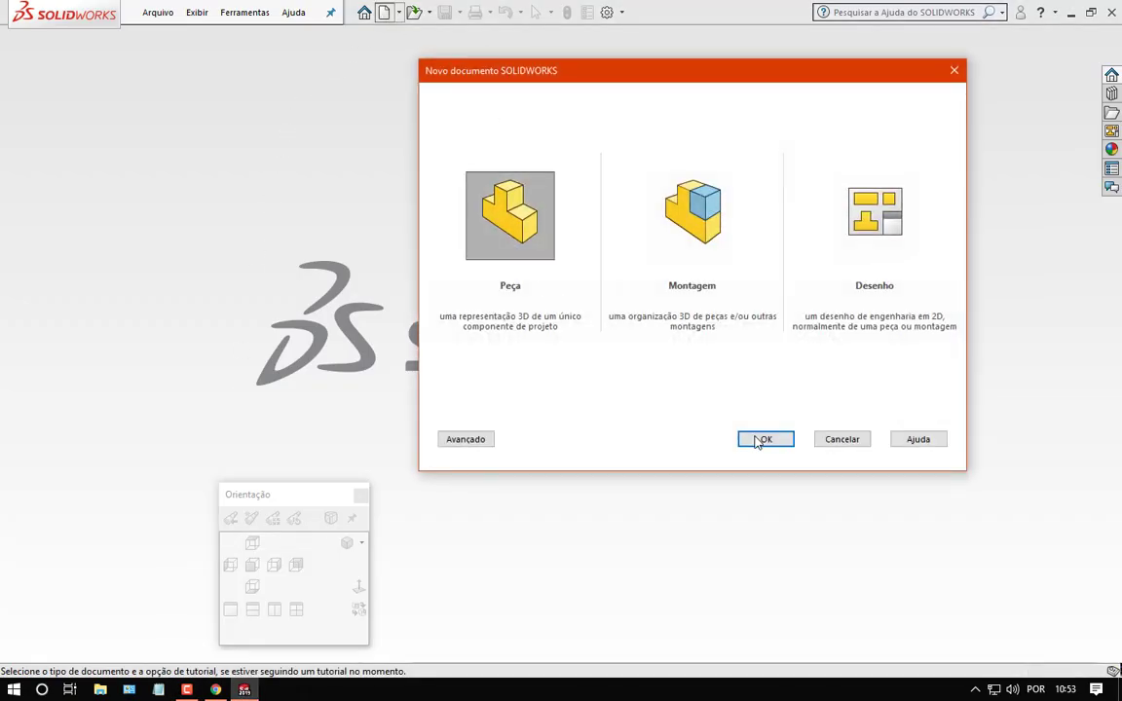
pyautogui.click(759, 438)
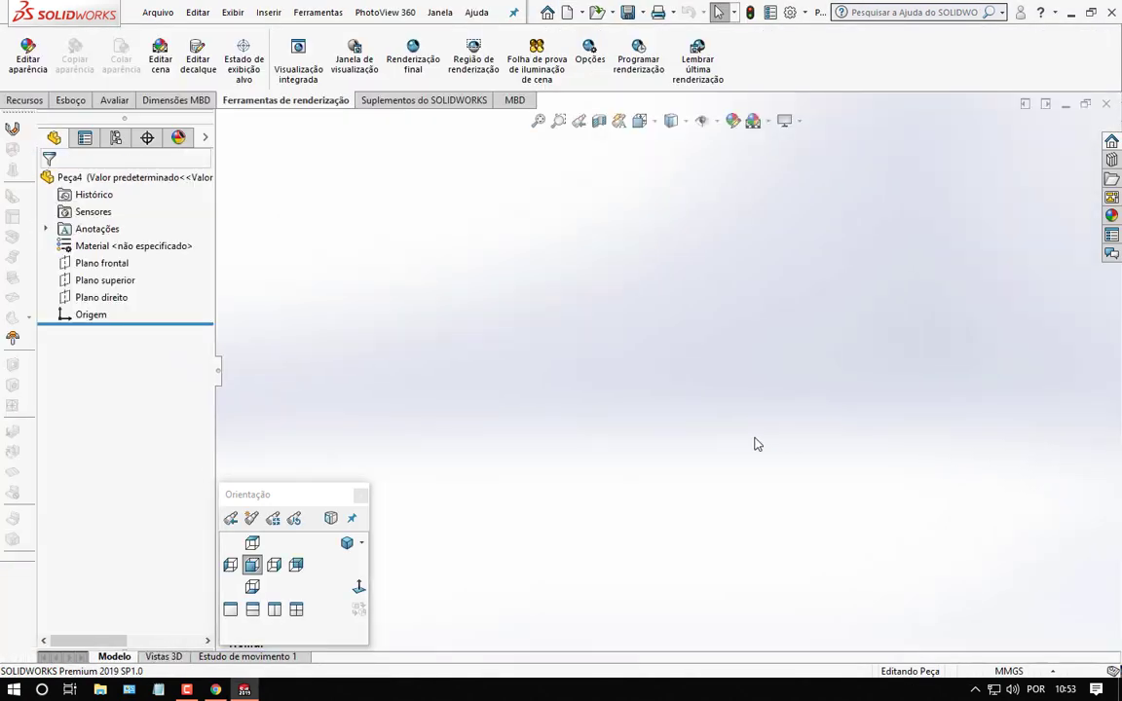
# Step: Open a sketch on Plano superior and draw a centre rectangle from the origin
pyautogui.rightClick(130, 289)
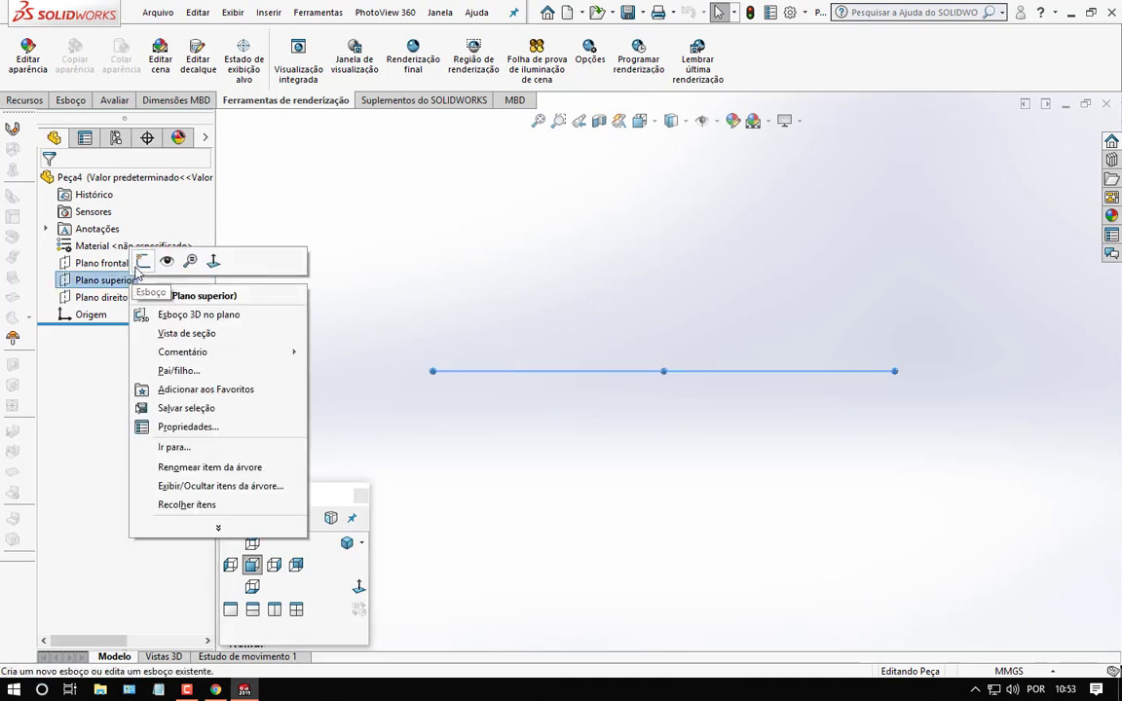
pyautogui.click(143, 261)
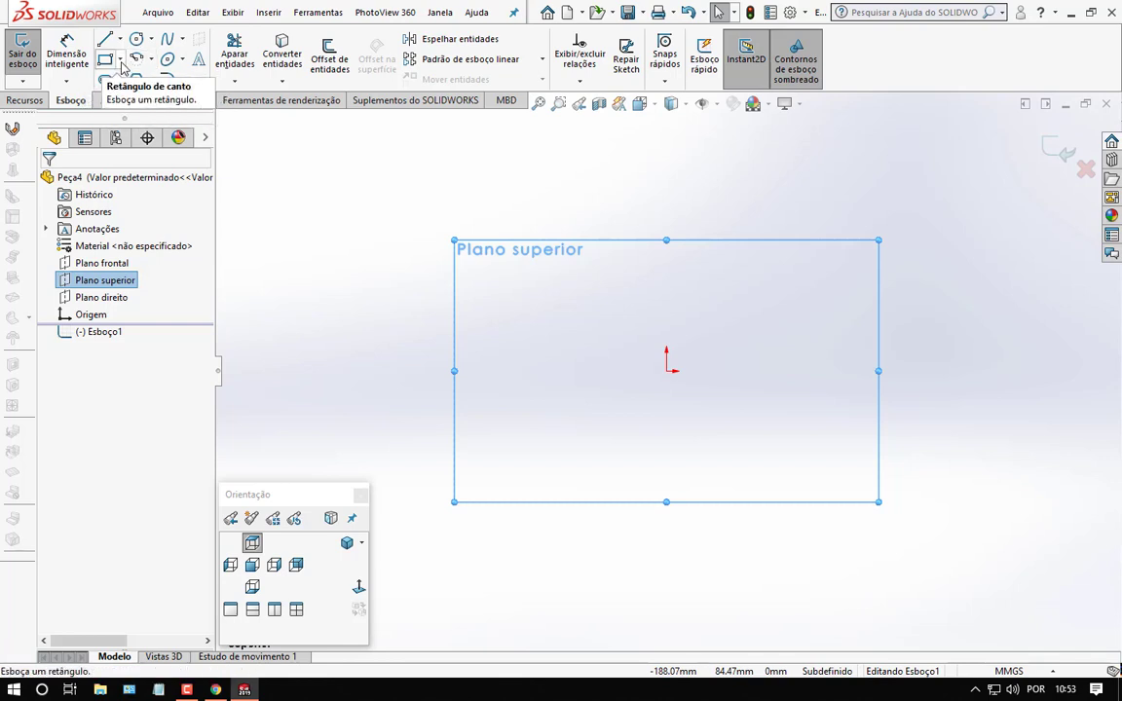
pyautogui.click(121, 61)
pyautogui.click(126, 102)
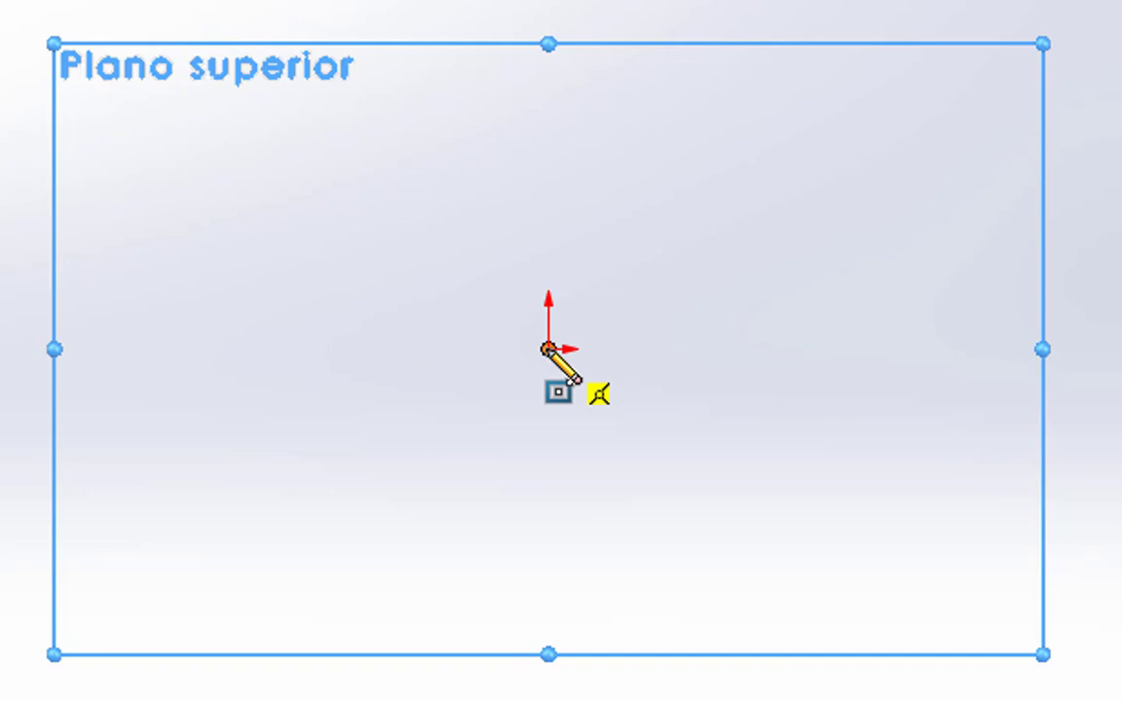
pyautogui.click(666, 371)
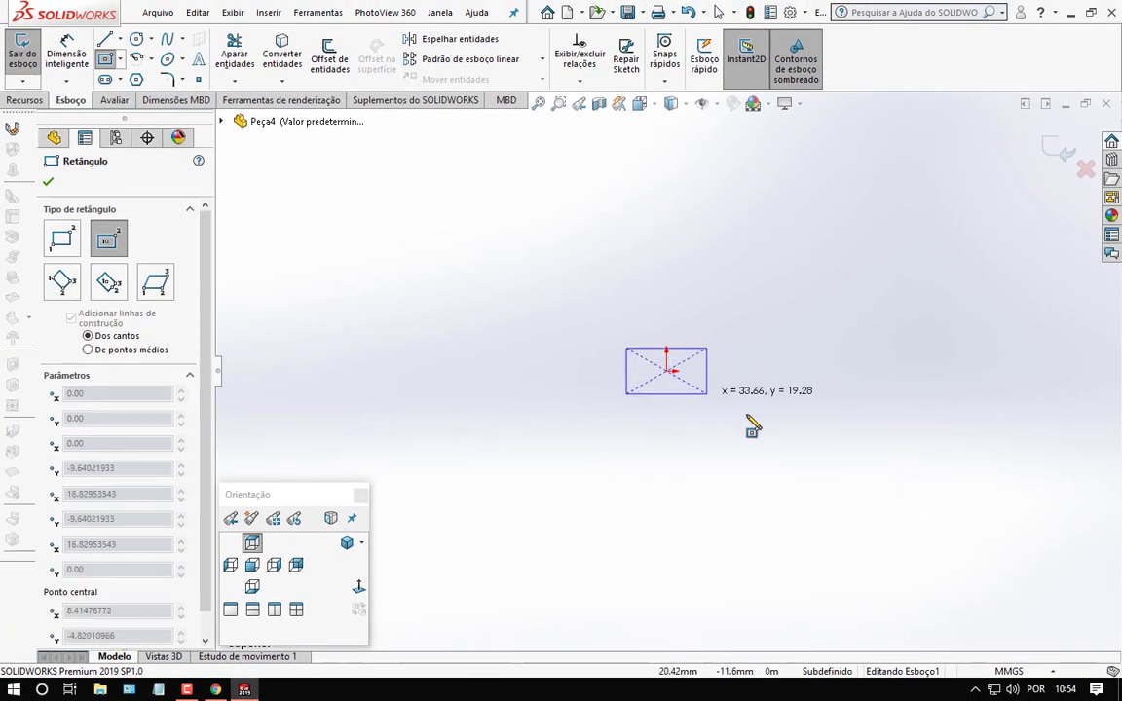
pyautogui.click(775, 432)
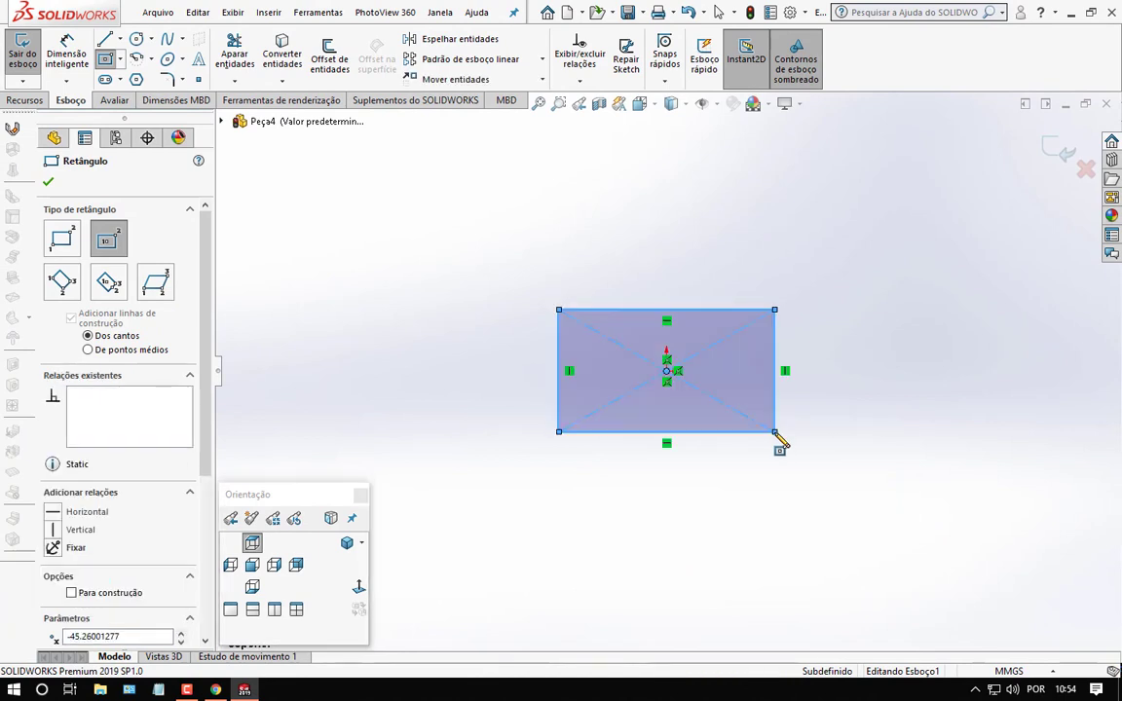
# Step: Dimension the rectangle 108 mm wide and 50 mm tall
pyautogui.click(83, 66)
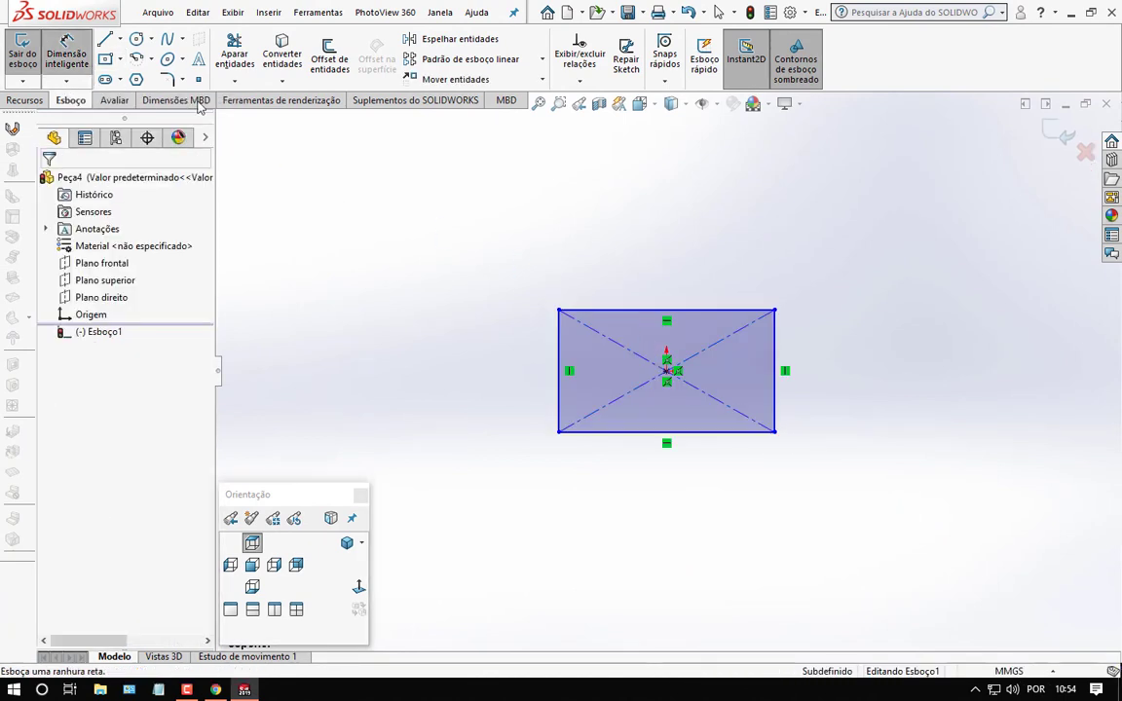
pyautogui.click(634, 312)
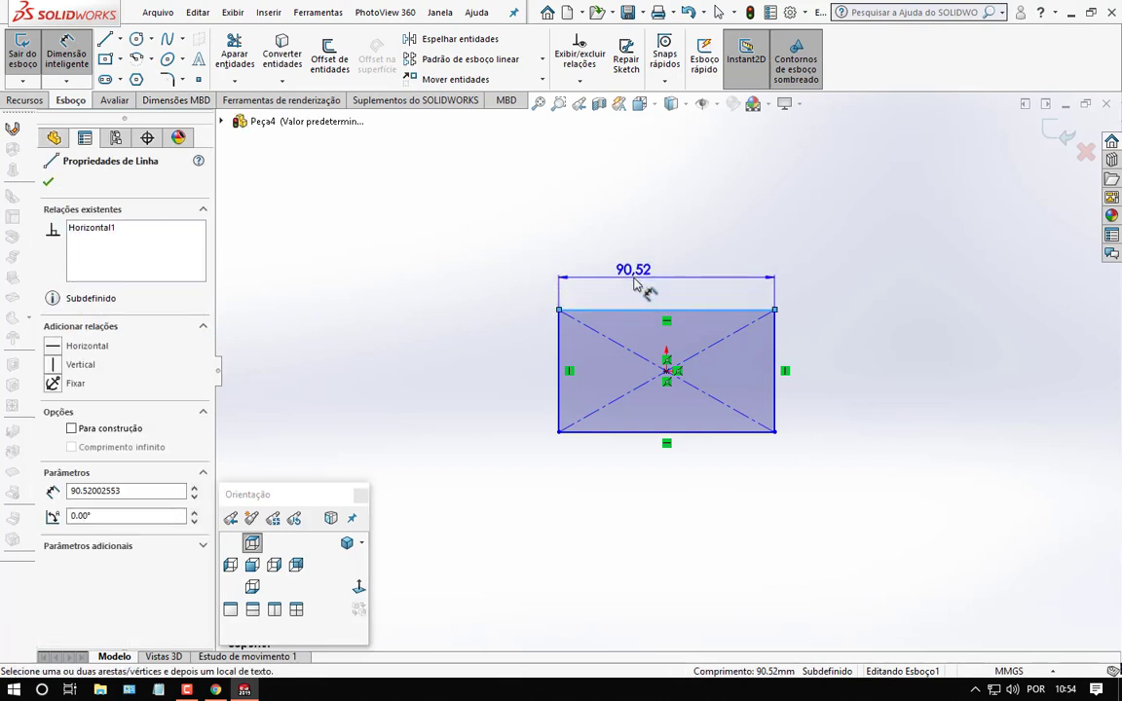
pyautogui.click(634, 282)
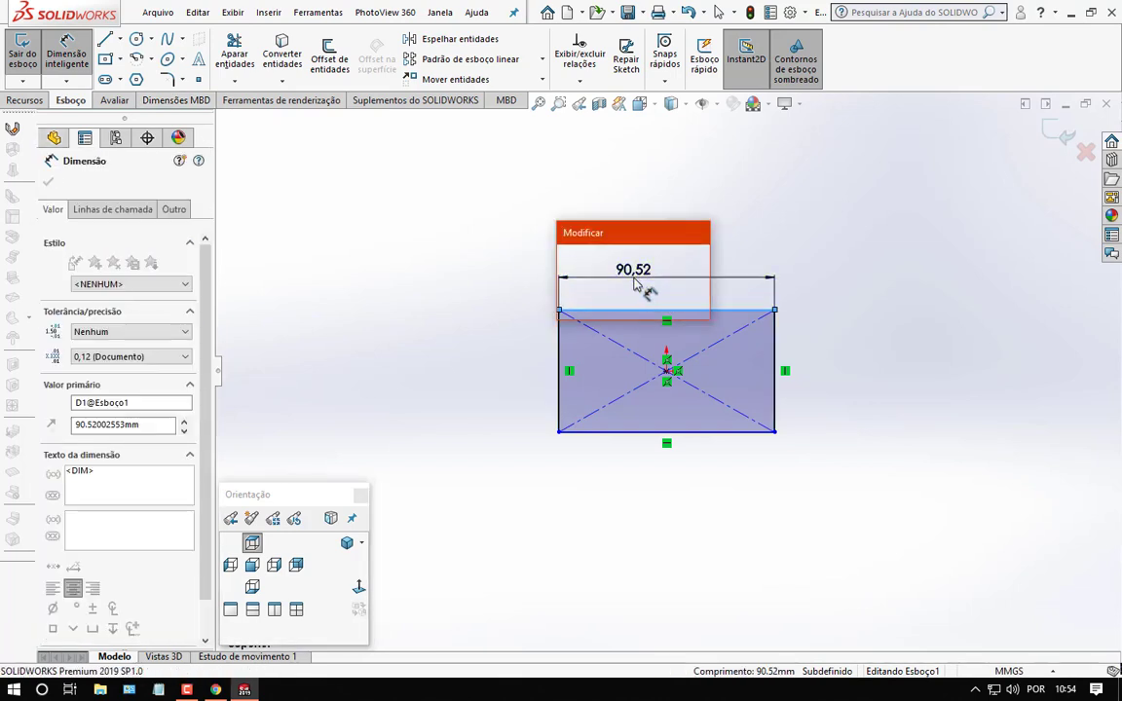
pyautogui.write('108')
pyautogui.press('Return')
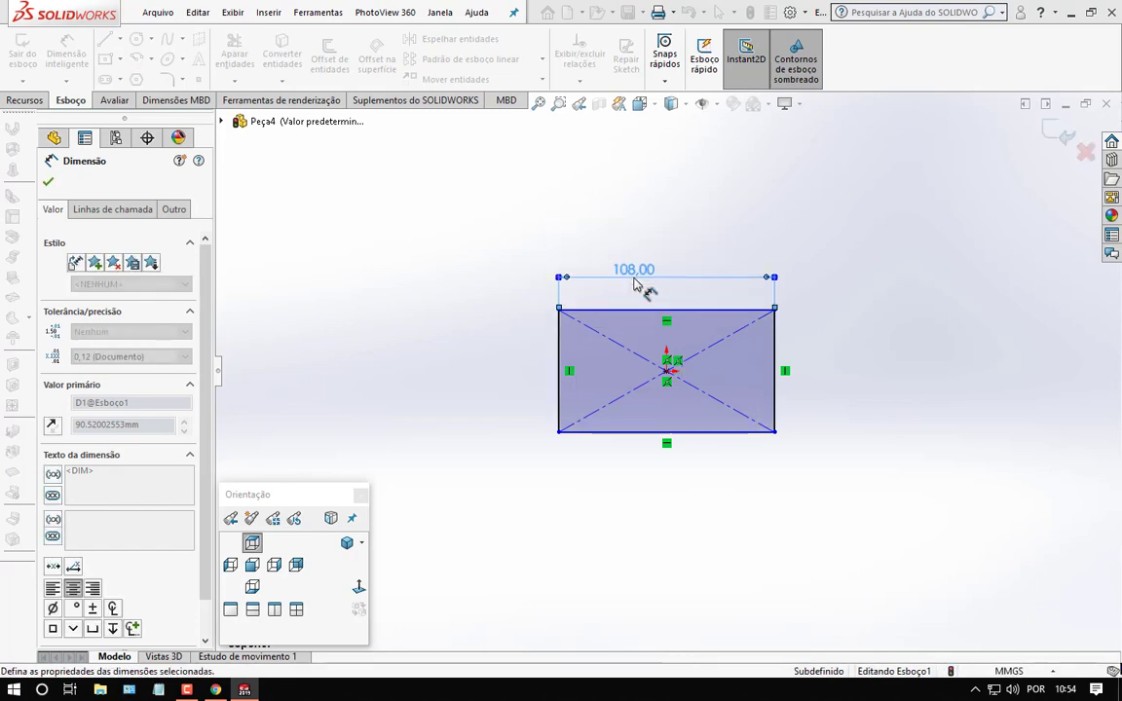
pyautogui.click(560, 363)
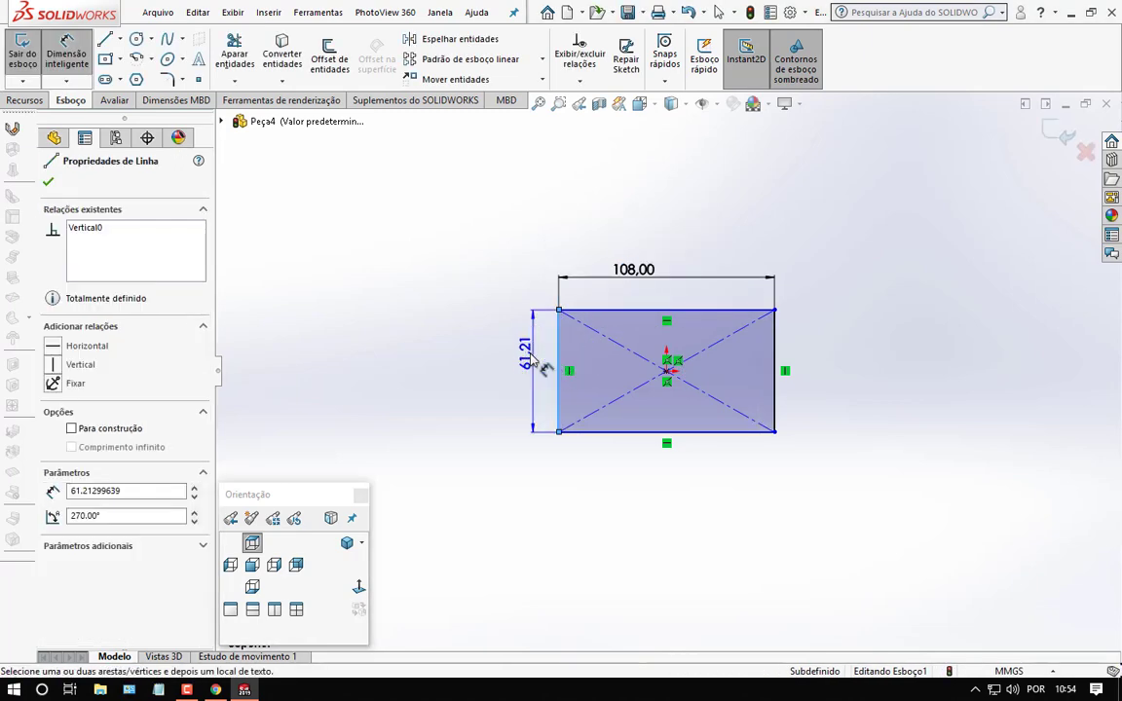
pyautogui.click(532, 358)
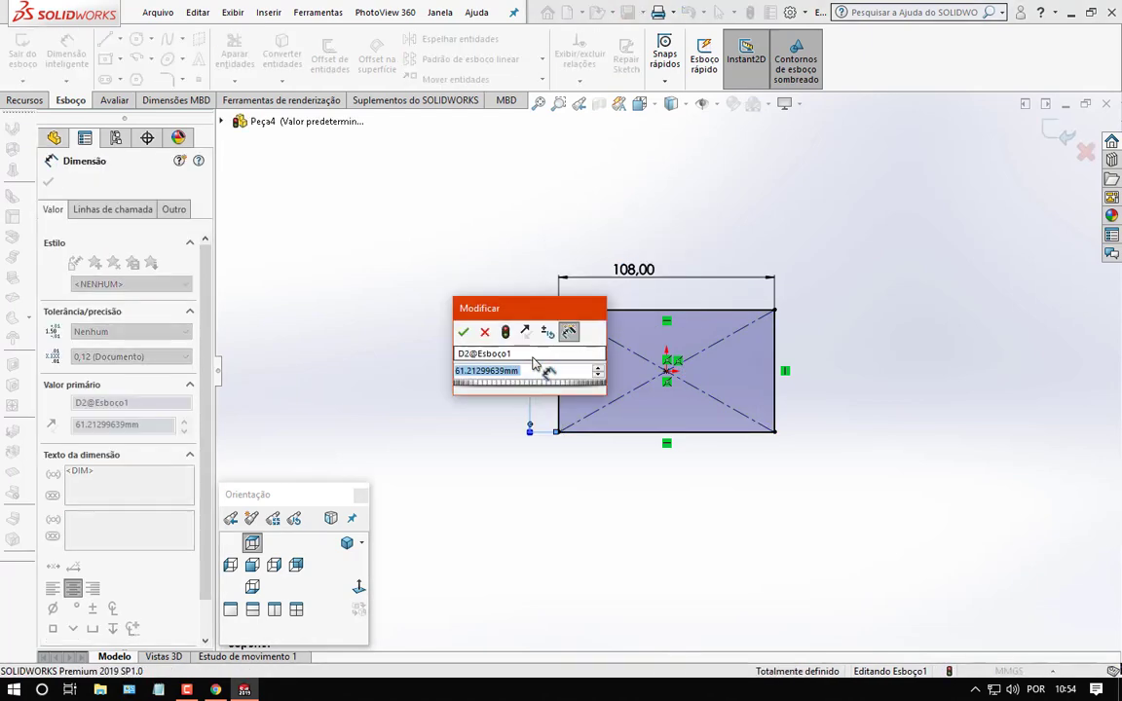
pyautogui.write('50')
pyautogui.press('Return')
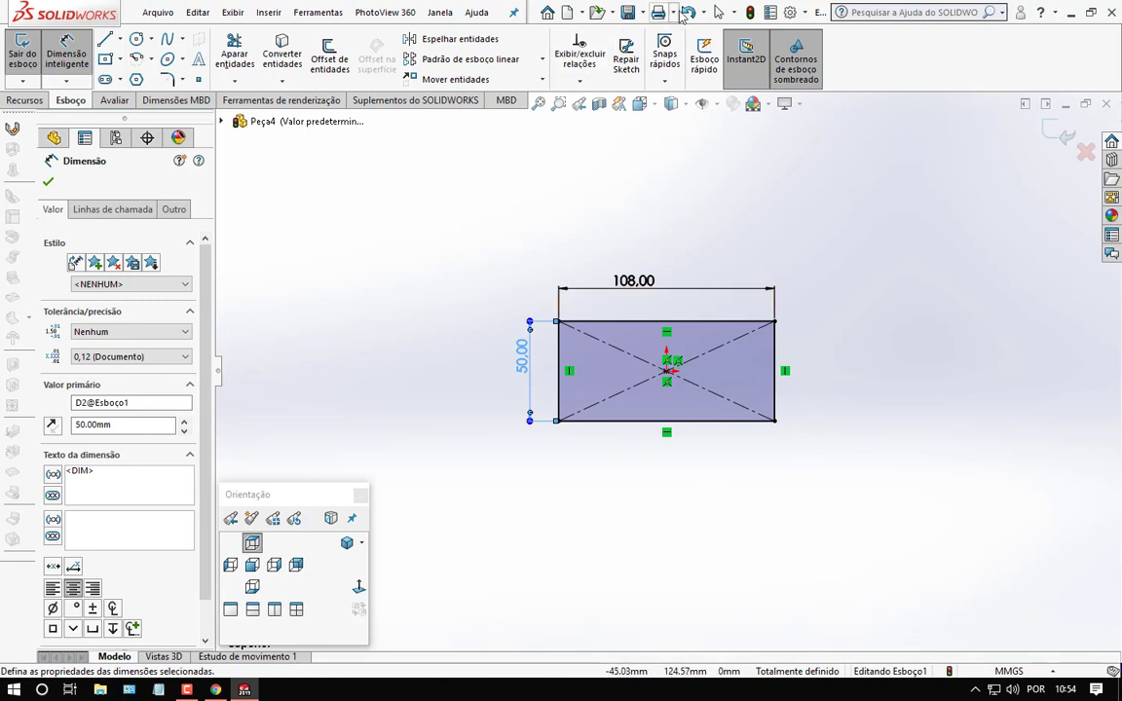
pyautogui.press('Escape')
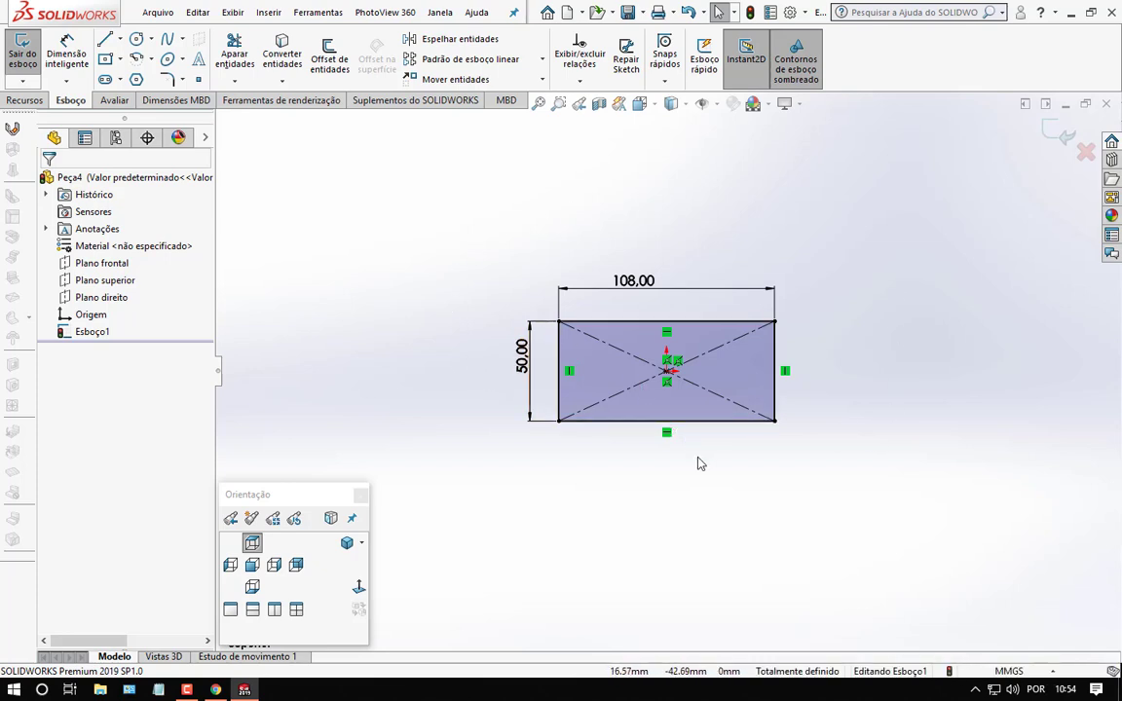
# Step: Exit the sketch and extrude the rectangle 15 mm into a solid base
pyautogui.click(1062, 128)
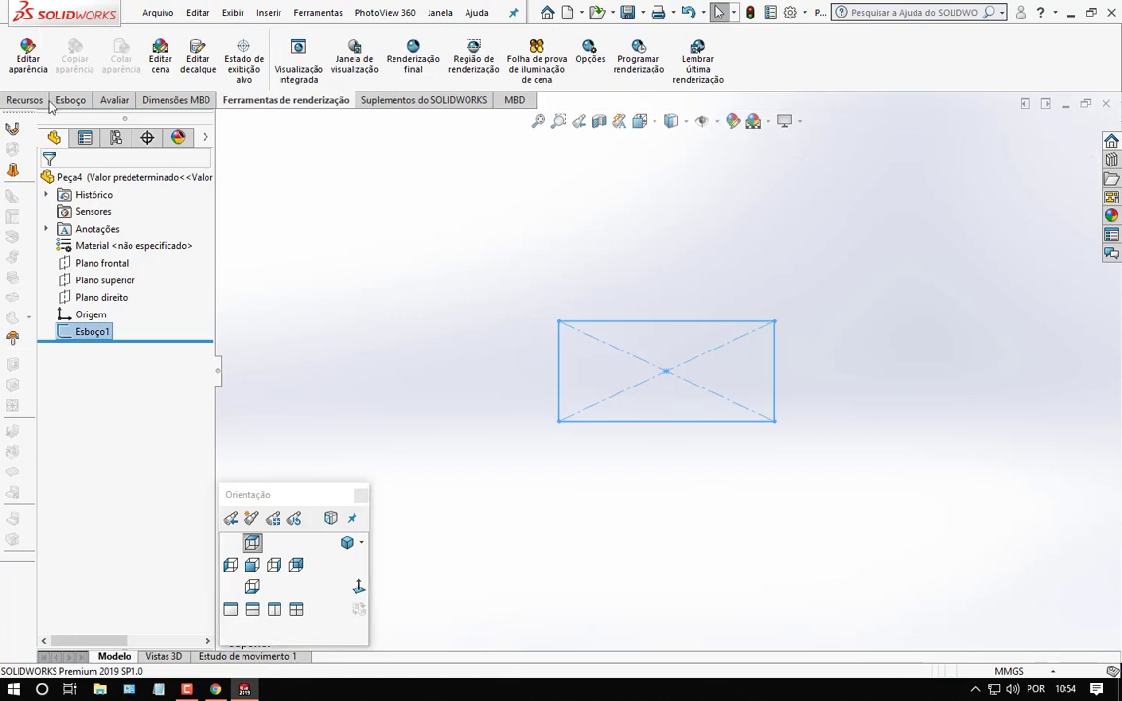
pyautogui.click(30, 101)
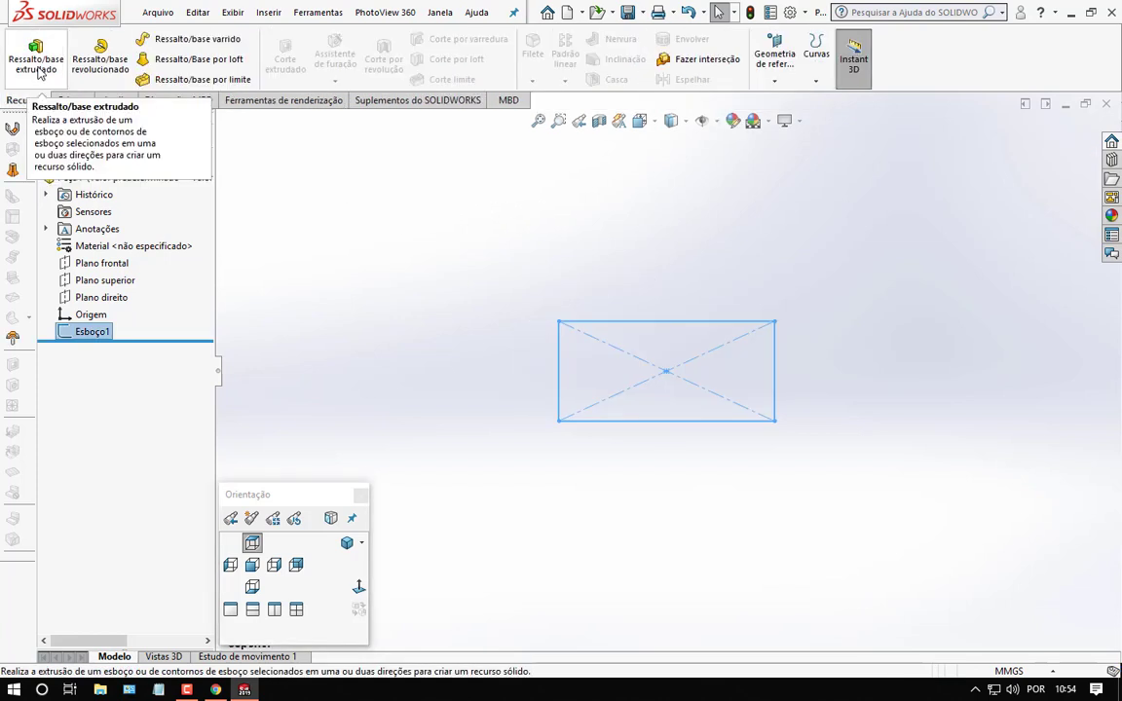
pyautogui.click(39, 75)
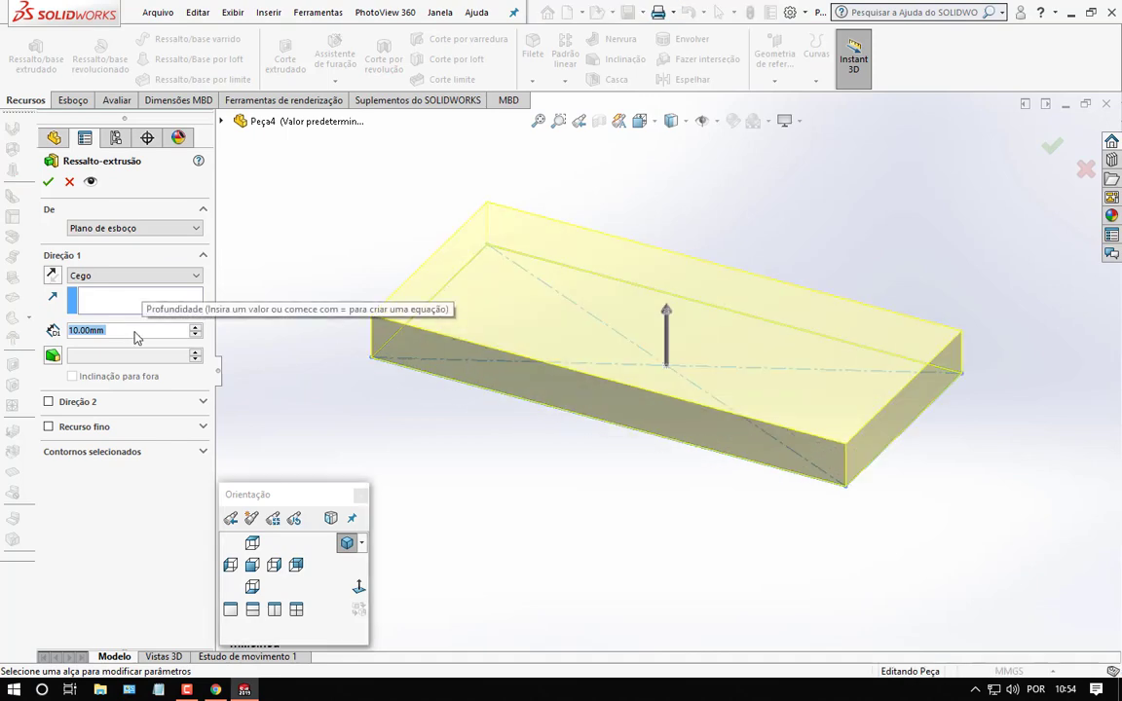
pyautogui.write('15')
pyautogui.press('Return')
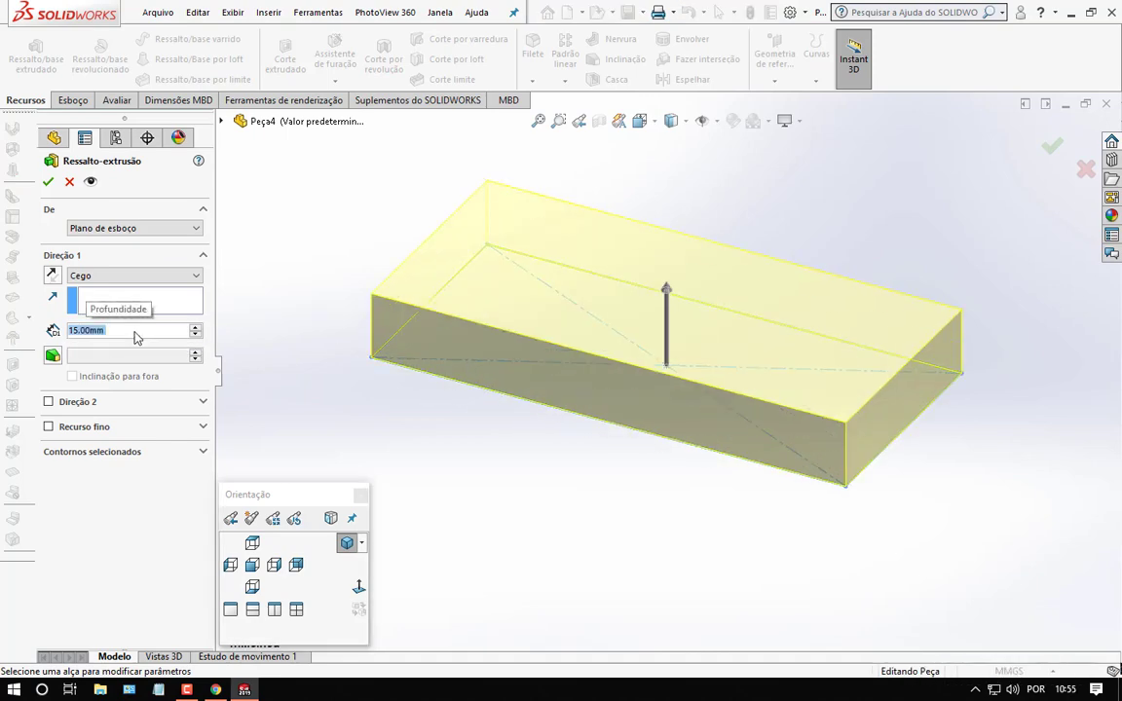
pyautogui.click(48, 181)
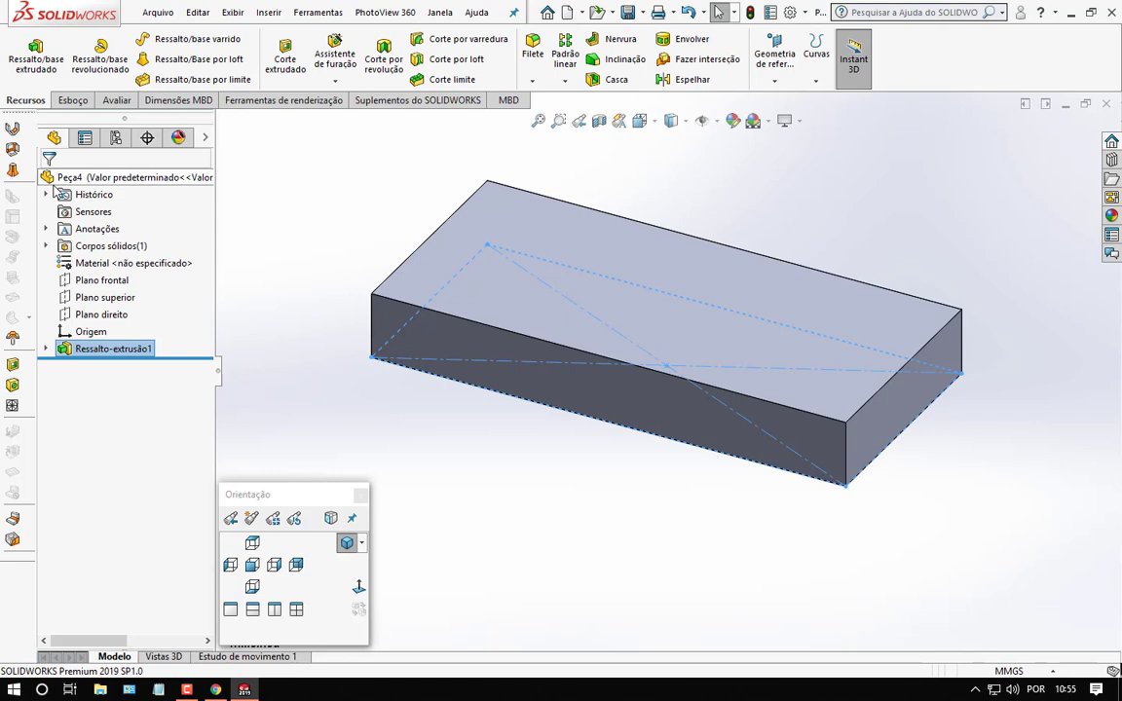
# Step: Open Esboço2 on the plate's top face, viewed normal to the face
pyautogui.click(312, 224)
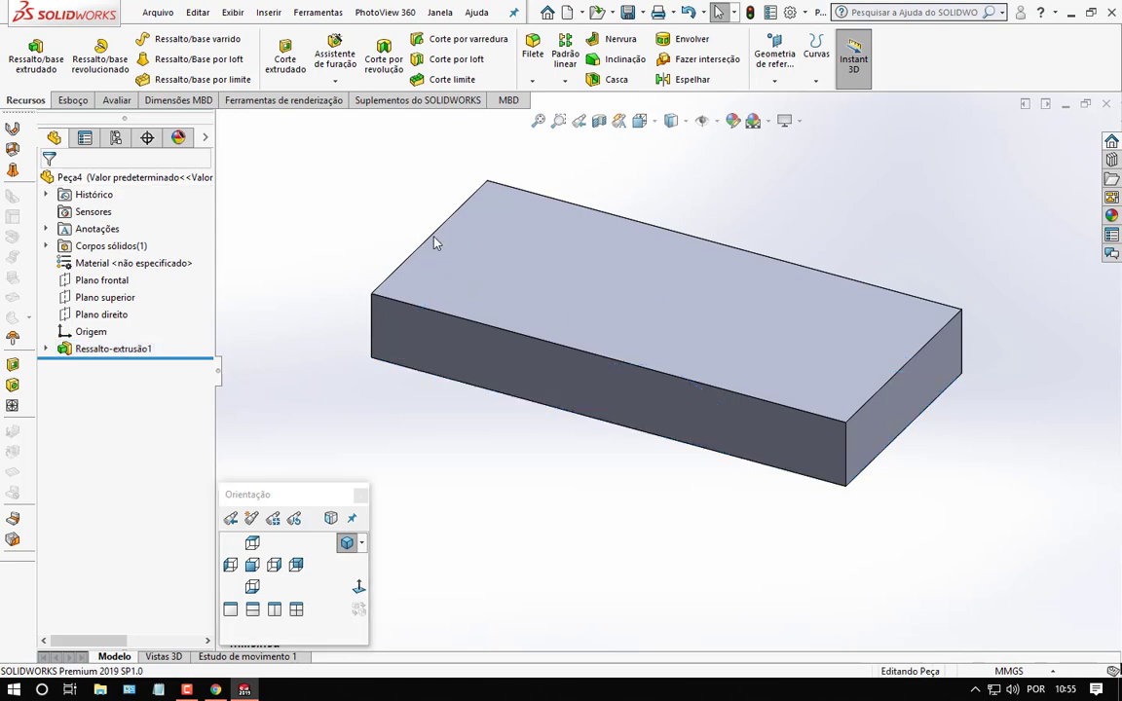
pyautogui.rightClick(535, 243)
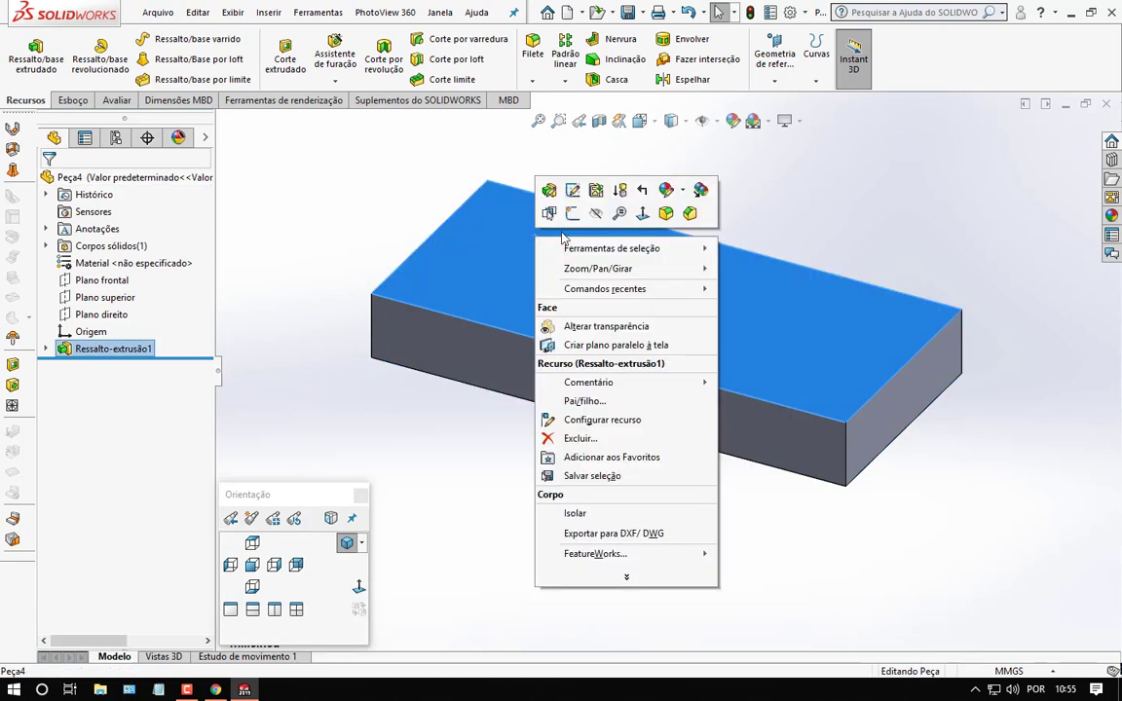
pyautogui.click(572, 215)
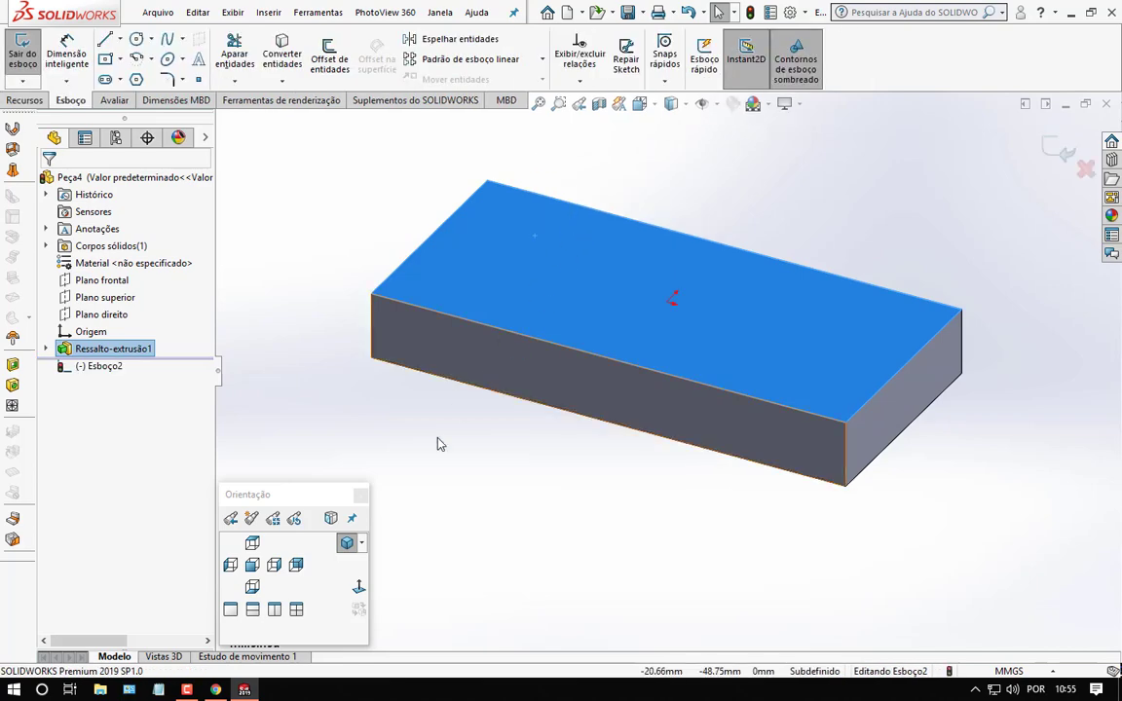
pyautogui.click(358, 588)
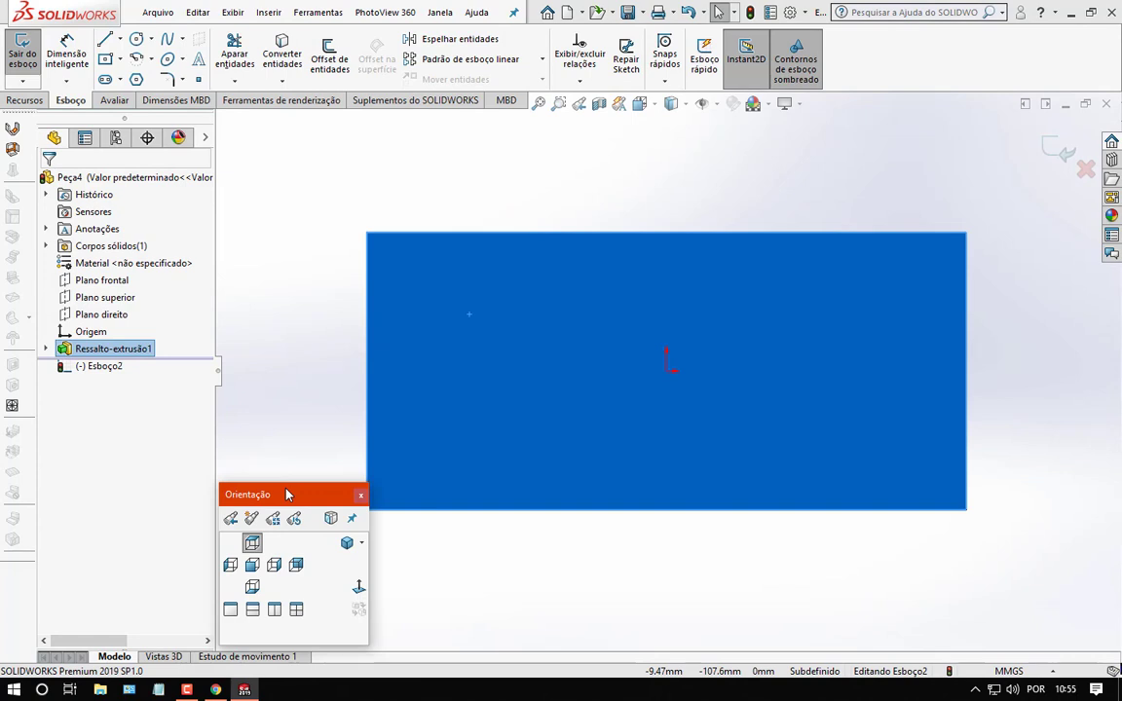
pyautogui.moveTo(286, 495); pyautogui.dragTo(144, 457)
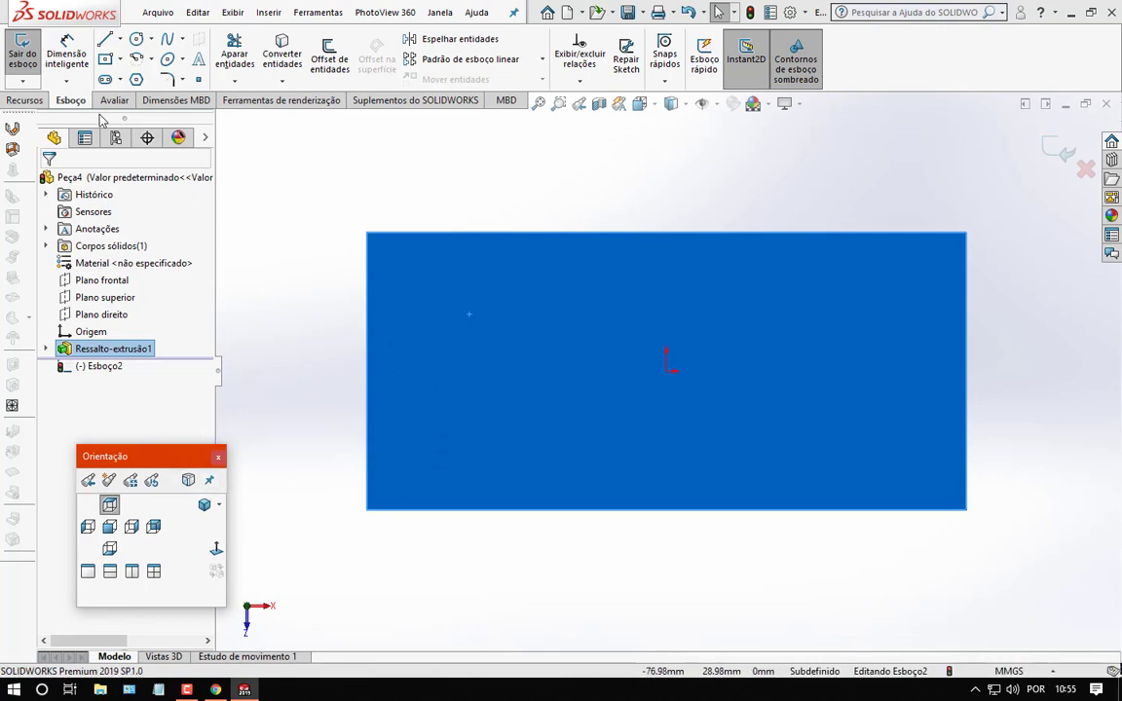
# Step: Draw a horizontal straight slot starting at the left edge midpoint
pyautogui.click(100, 82)
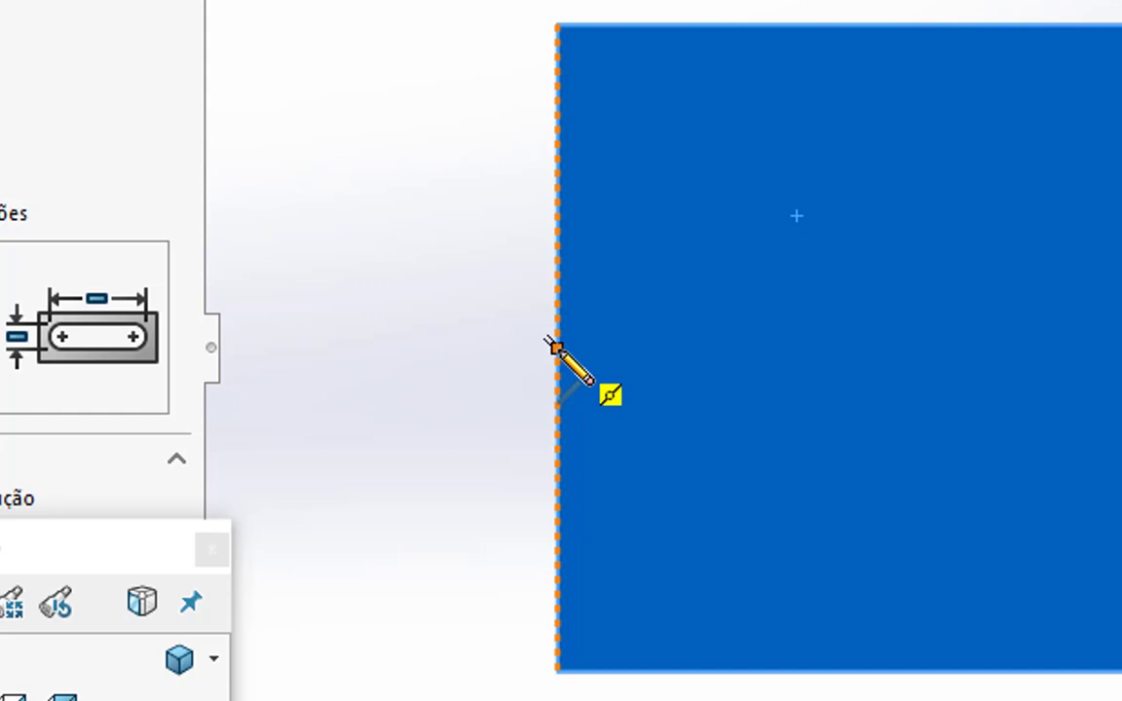
pyautogui.moveTo(555, 348); pyautogui.dragTo(798, 348)
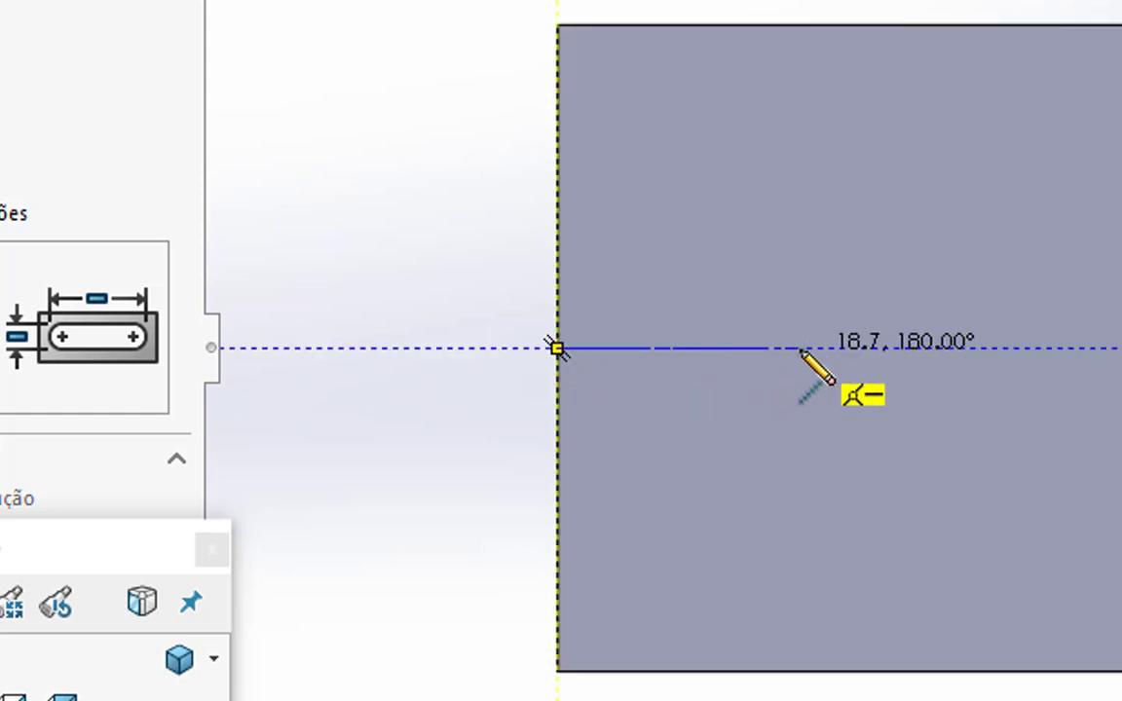
pyautogui.click(824, 420)
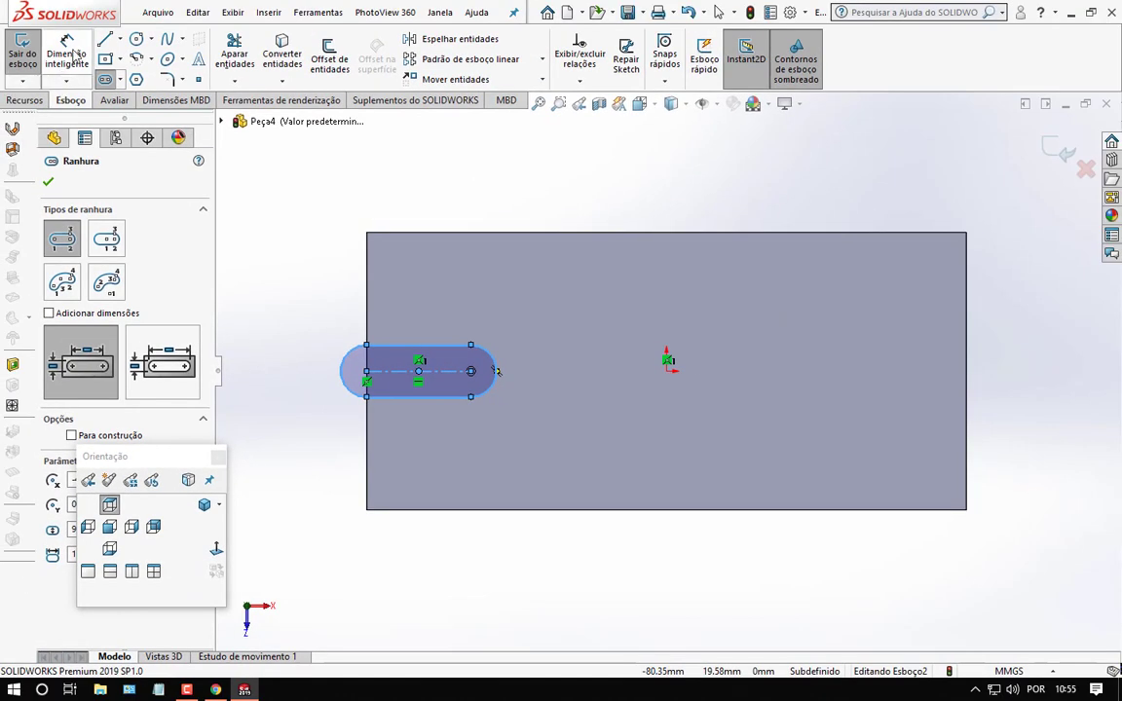
# Step: Dimension the slot 20 mm long with an R5 end, then exit Esboço2
pyautogui.click(75, 56)
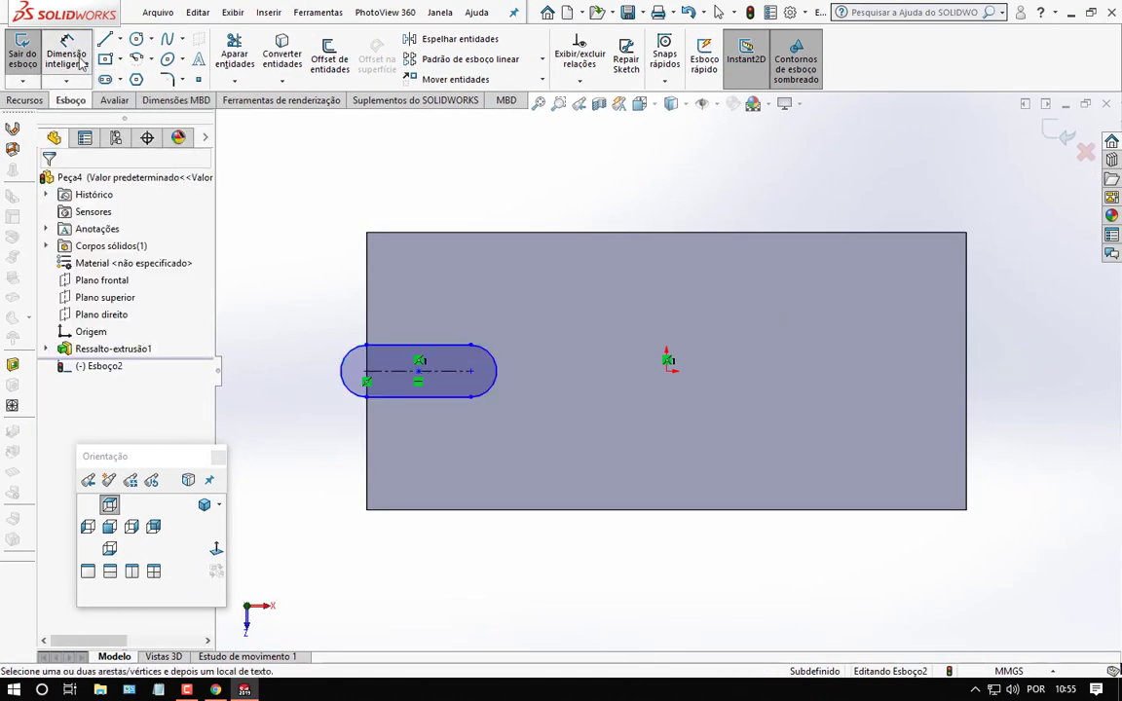
pyautogui.click(386, 374)
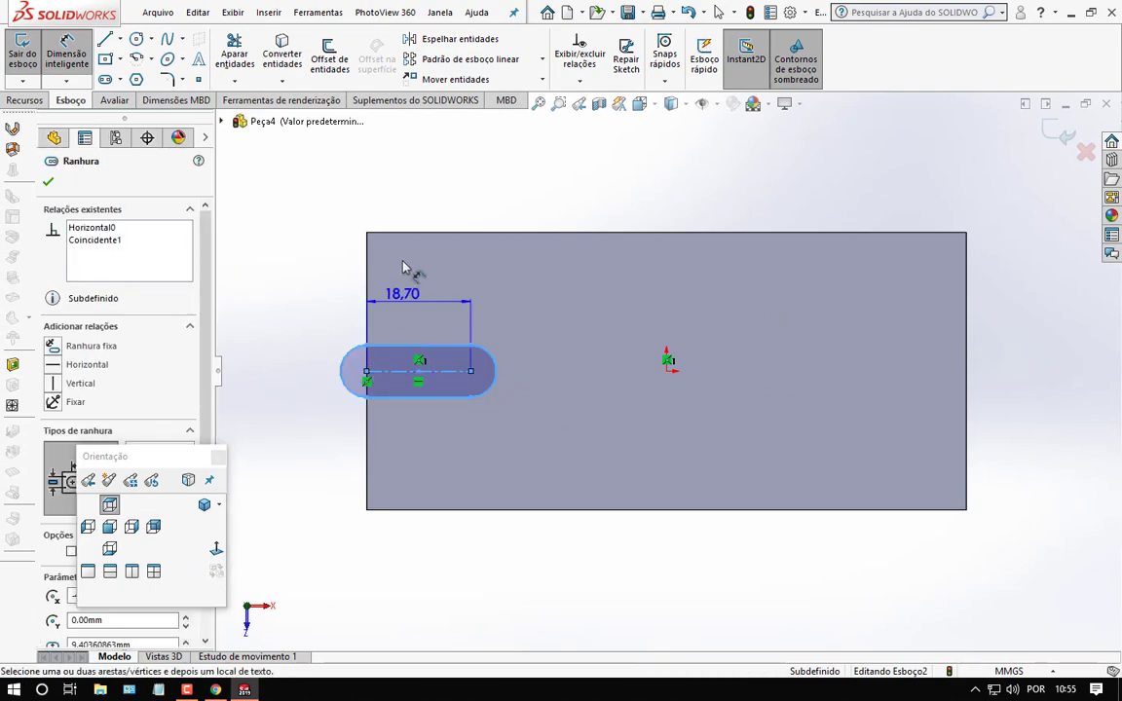
pyautogui.click(407, 214)
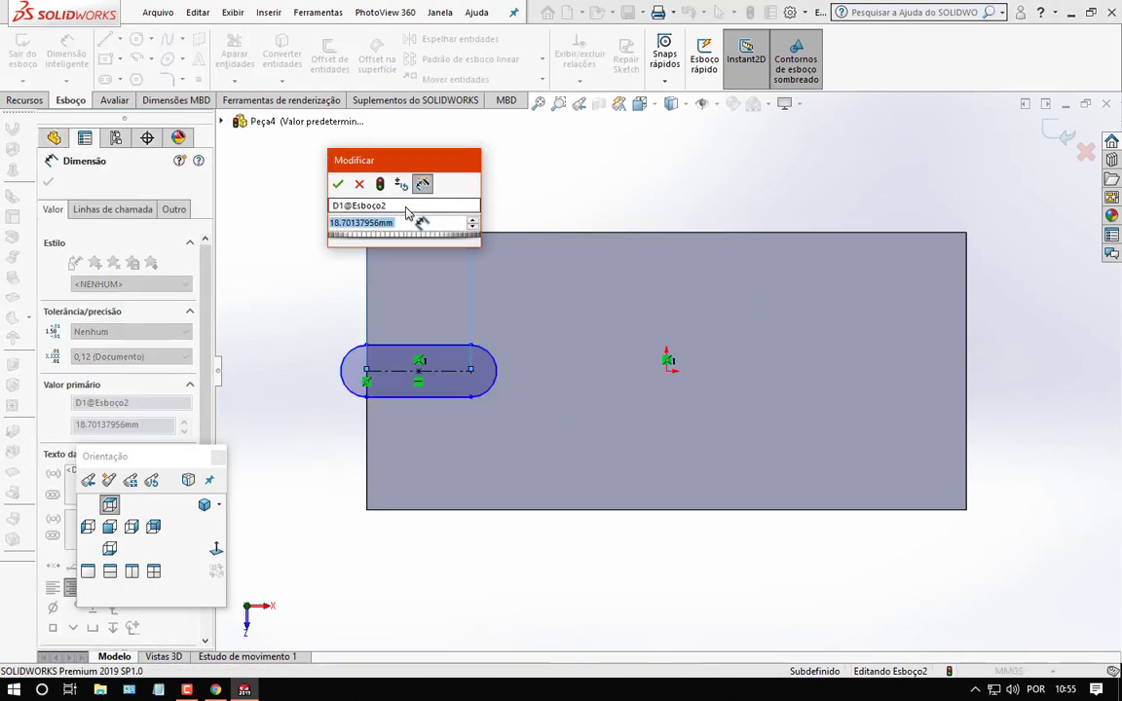
pyautogui.write('20')
pyautogui.press('Return')
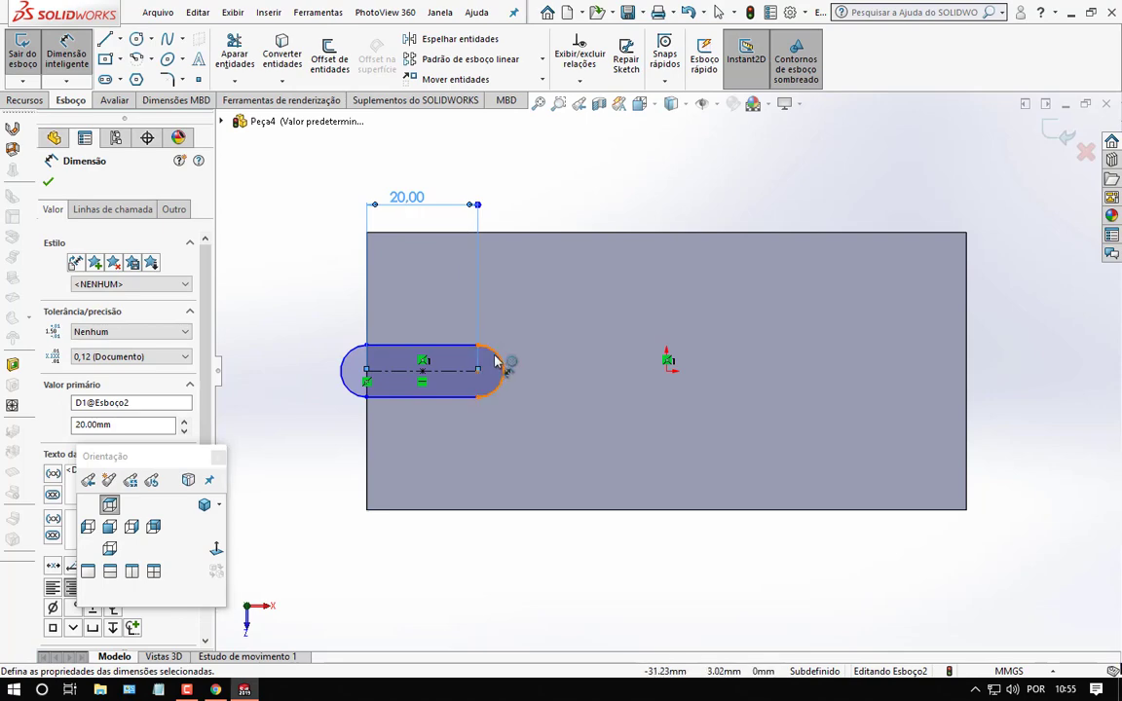
pyautogui.click(501, 363)
pyautogui.click(510, 331)
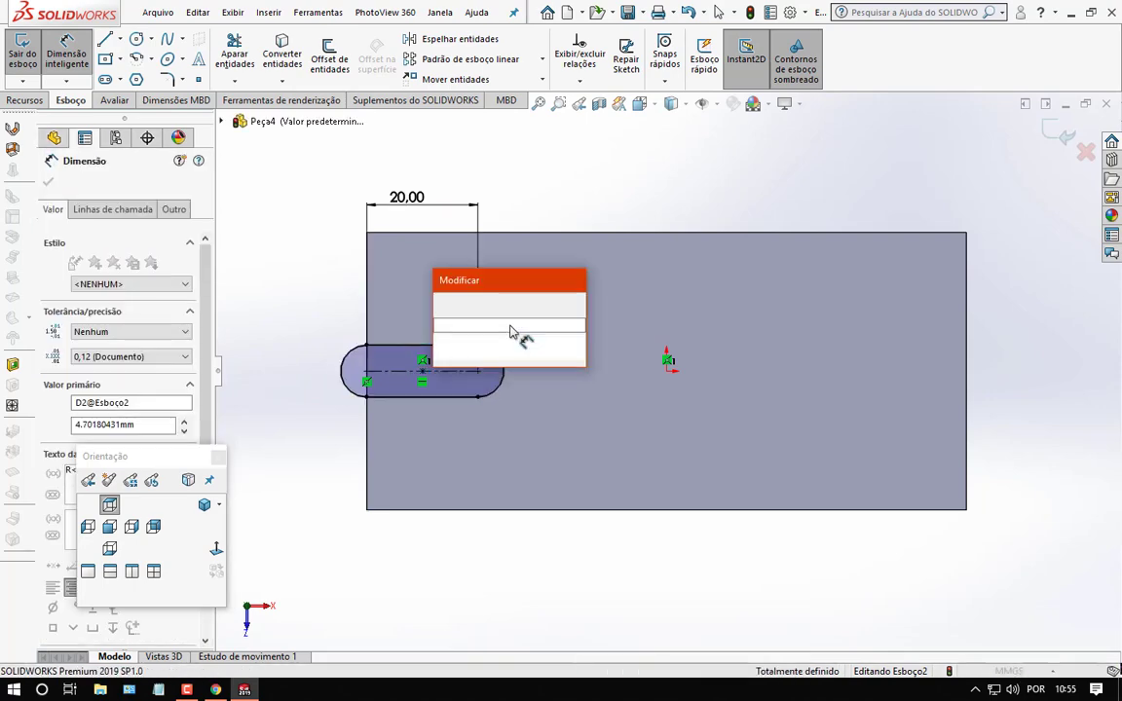
pyautogui.write('5')
pyautogui.press('Return')
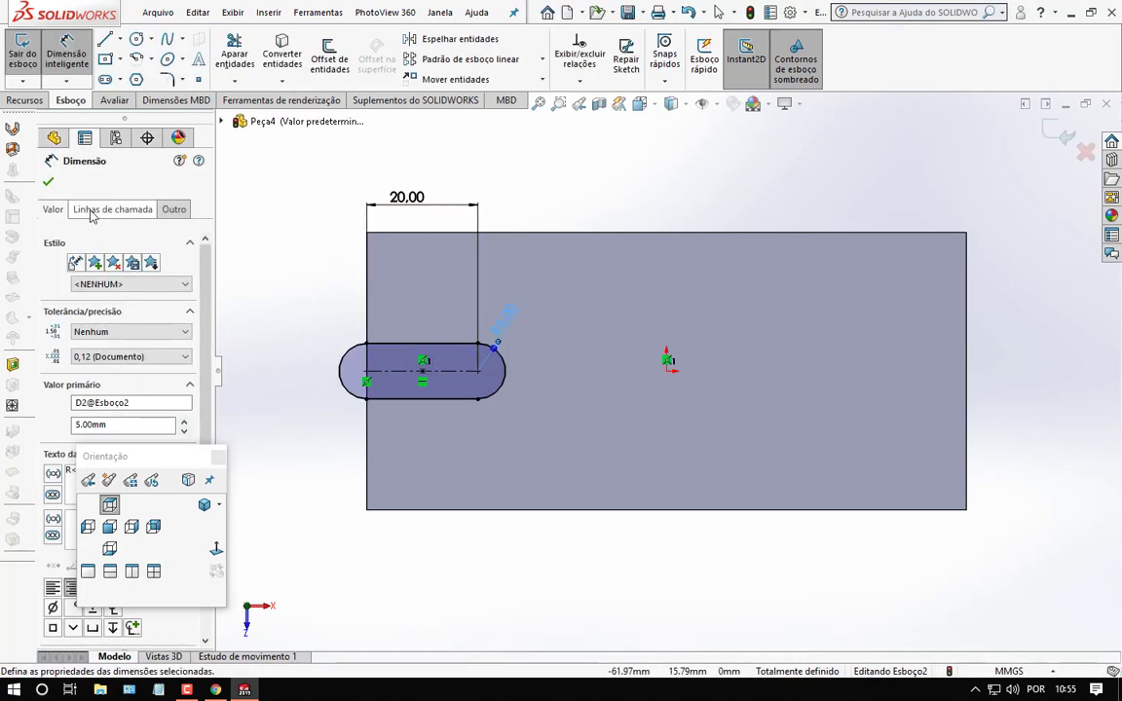
pyautogui.press('Escape')
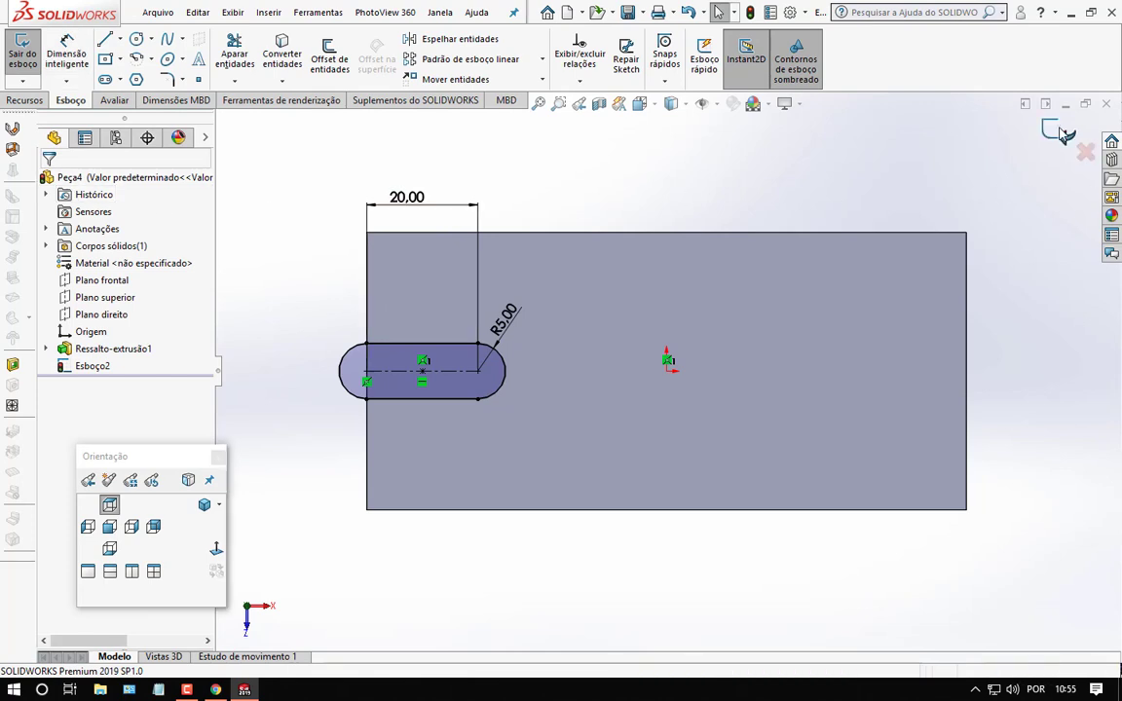
pyautogui.click(1070, 138)
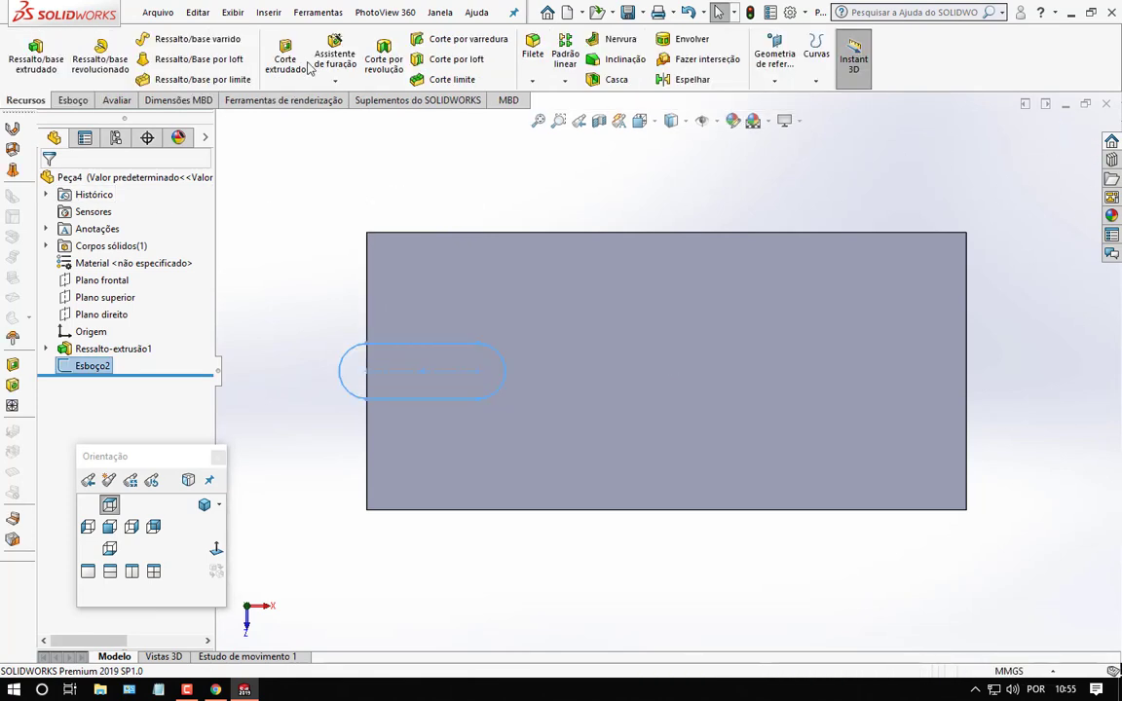
# Step: Extrude-cut the slot Through All, opening a U-notch in the left edge
pyautogui.click(285, 61)
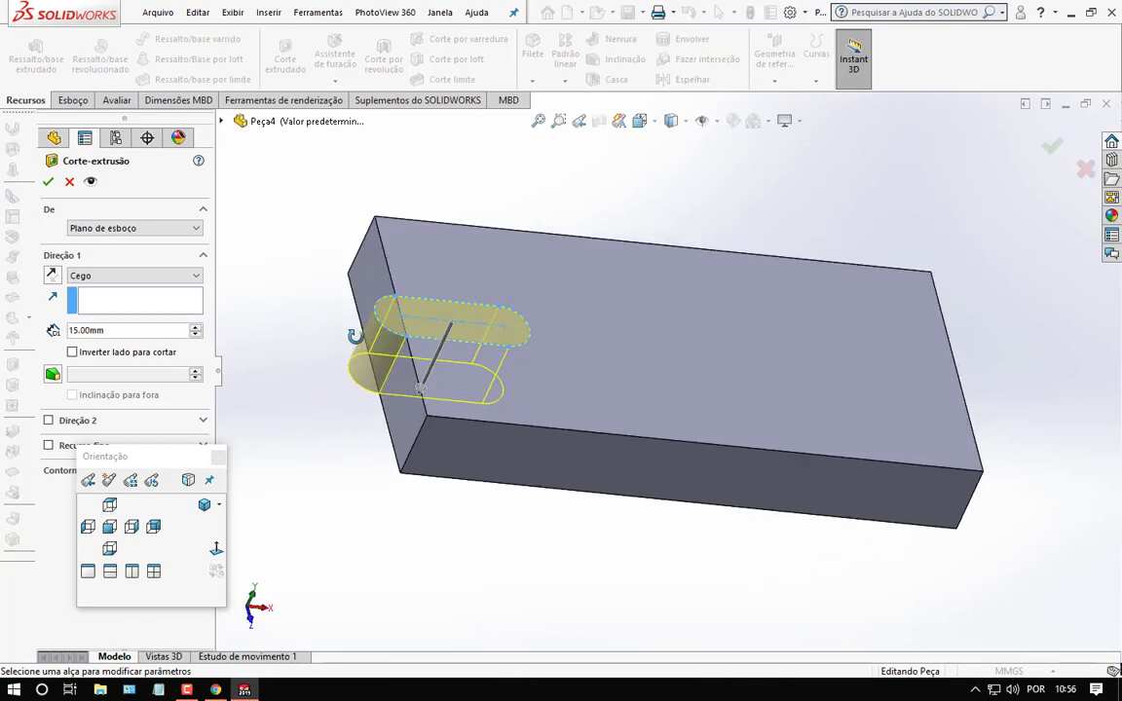
pyautogui.click(163, 283)
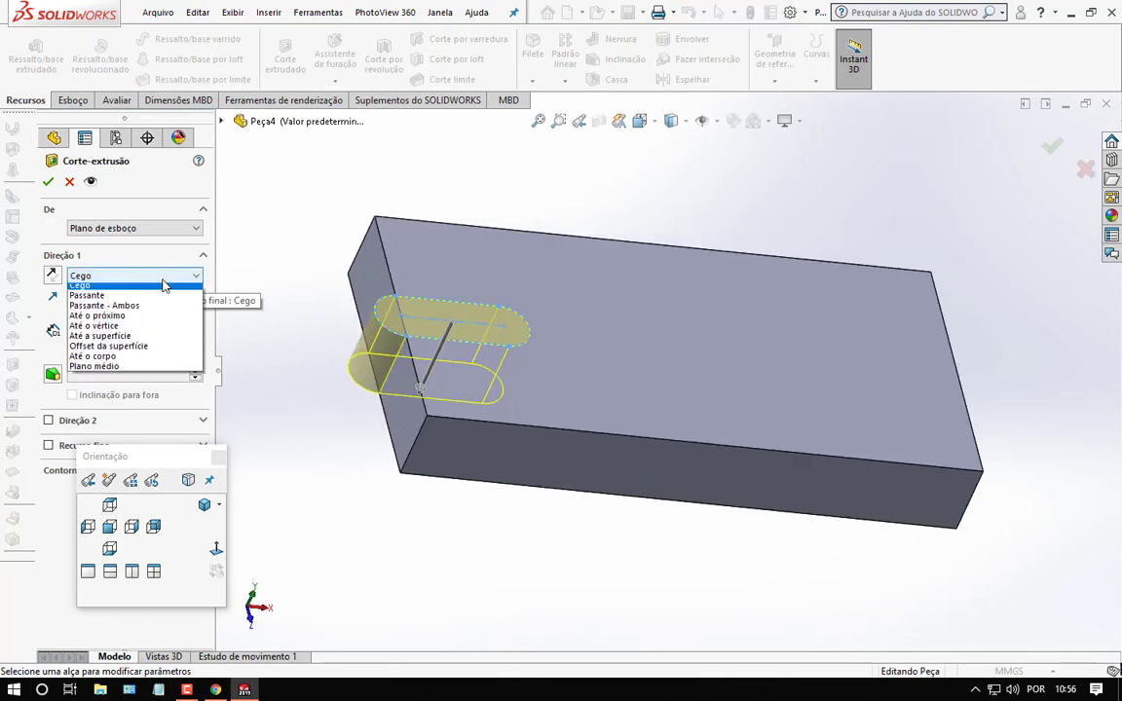
pyautogui.click(88, 300)
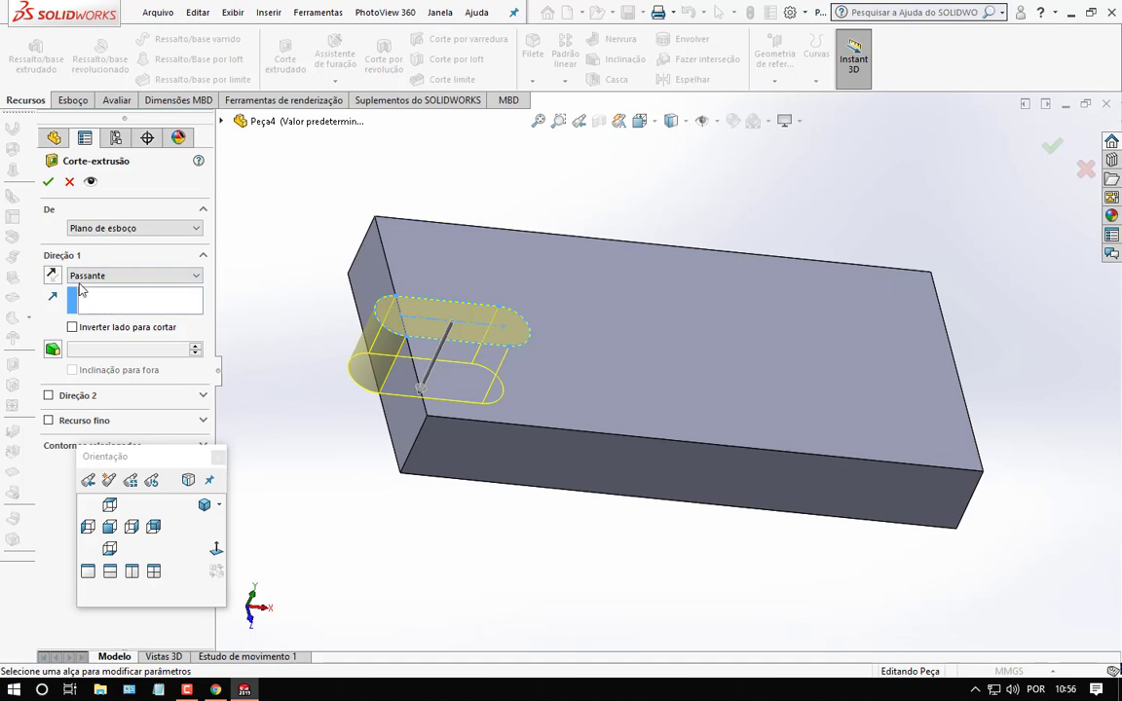
pyautogui.click(48, 183)
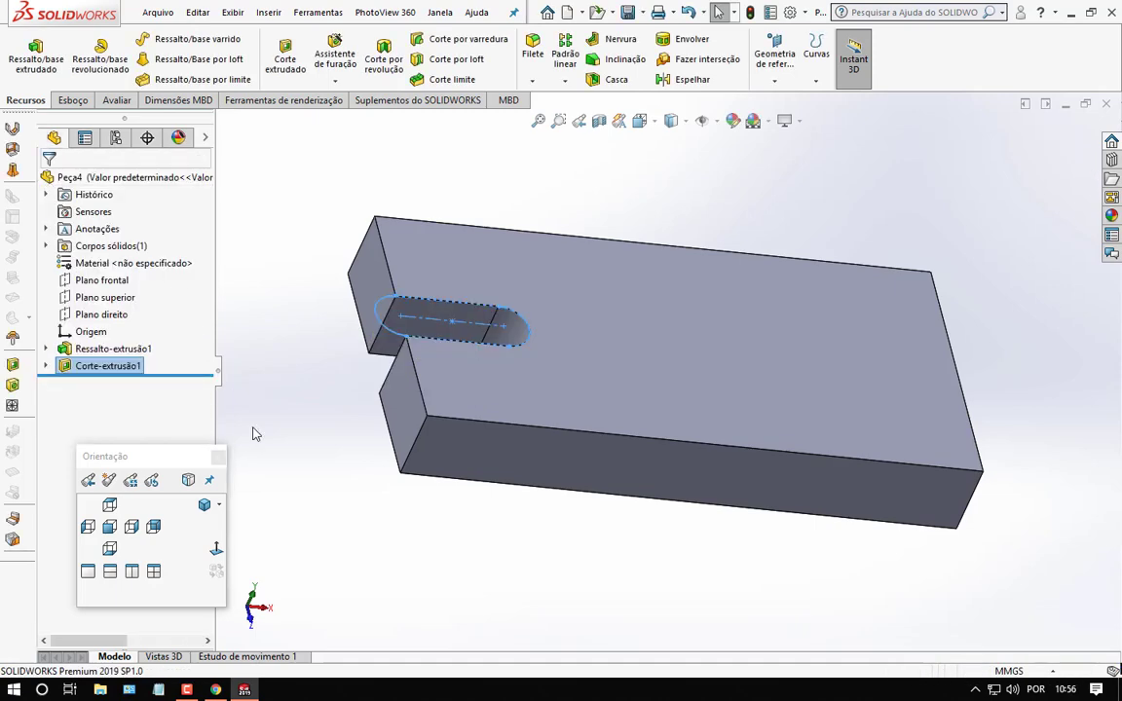
# Step: Start Esboço3 on the top face and offset the slot edges outward by 2 mm
pyautogui.rightClick(564, 403)
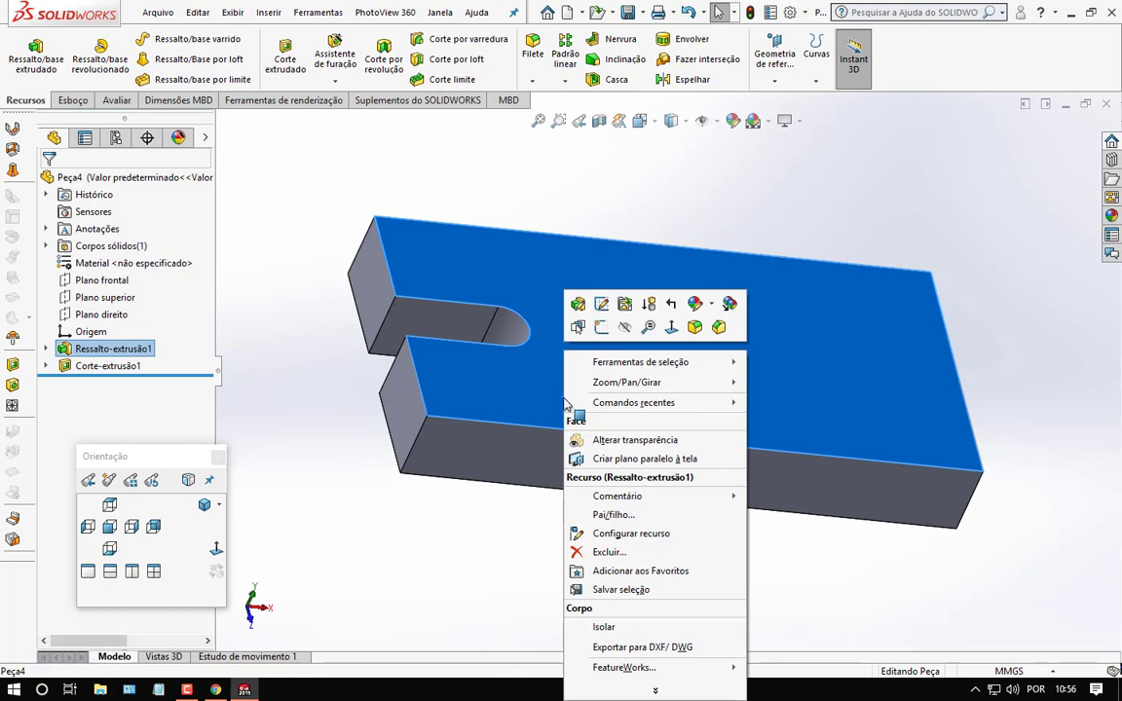
pyautogui.click(601, 328)
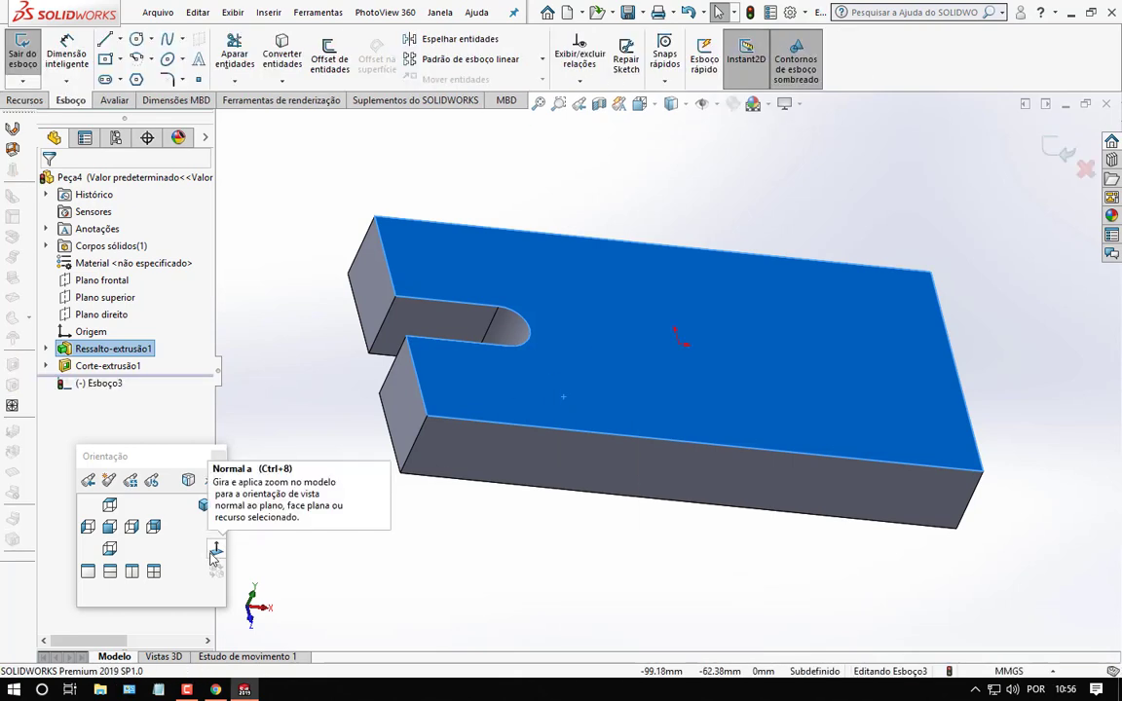
pyautogui.click(213, 552)
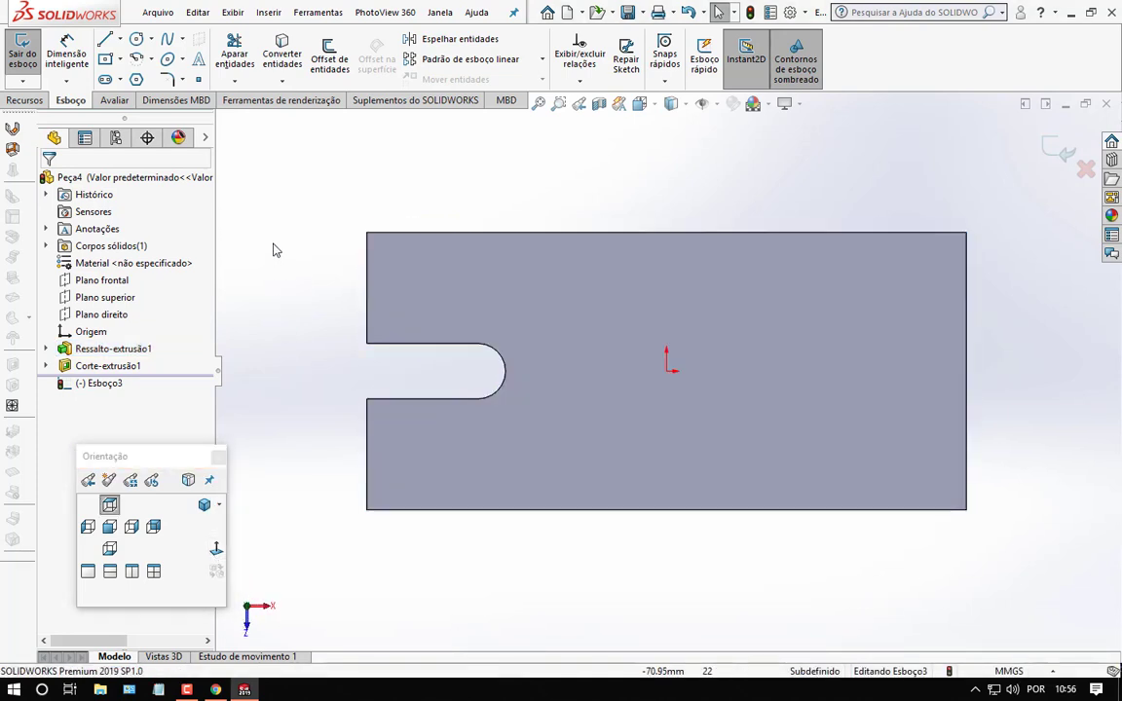
pyautogui.click(328, 60)
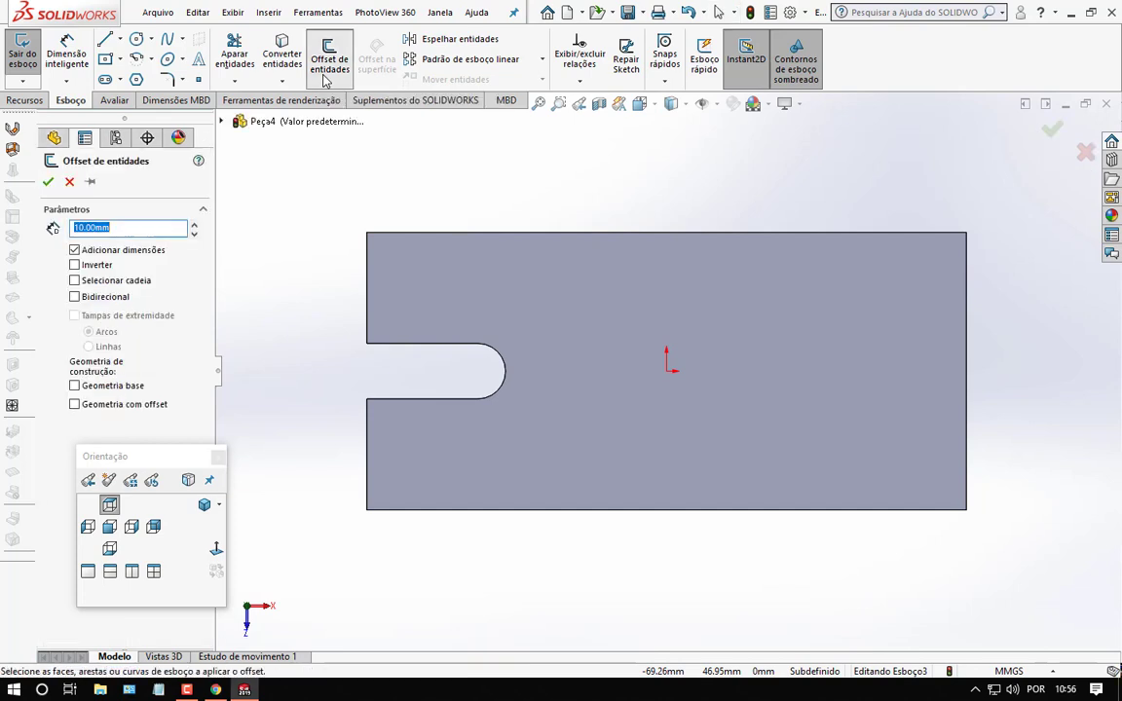
pyautogui.click(389, 345)
pyautogui.click(496, 354)
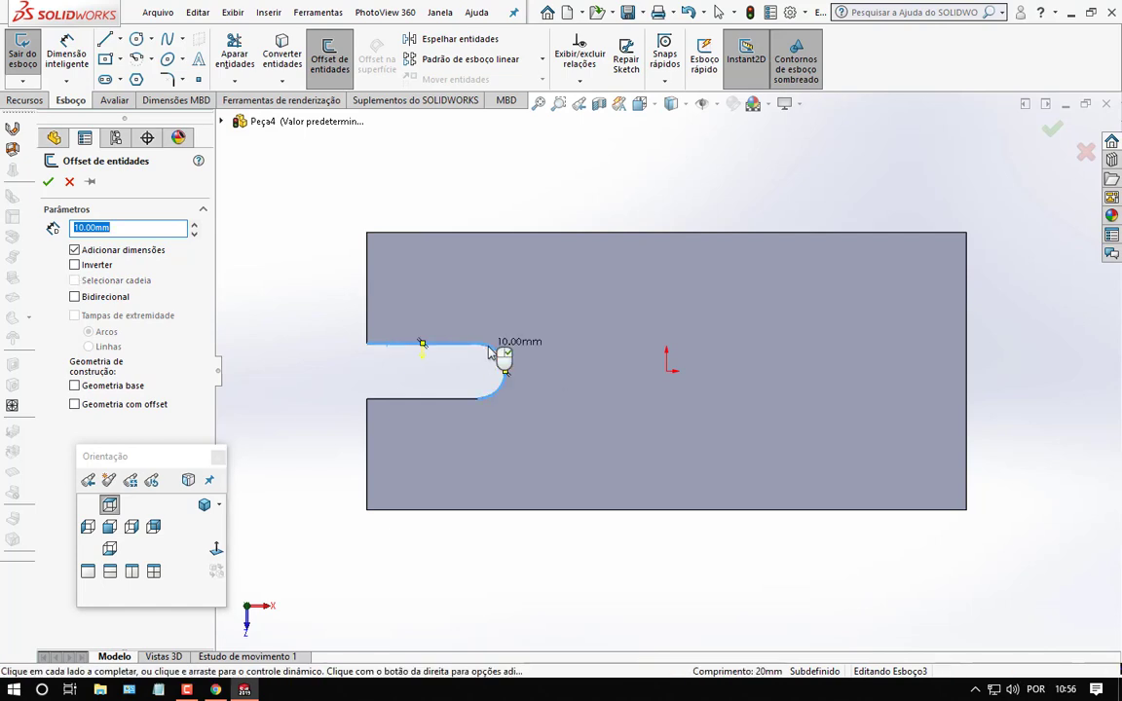
pyautogui.click(444, 399)
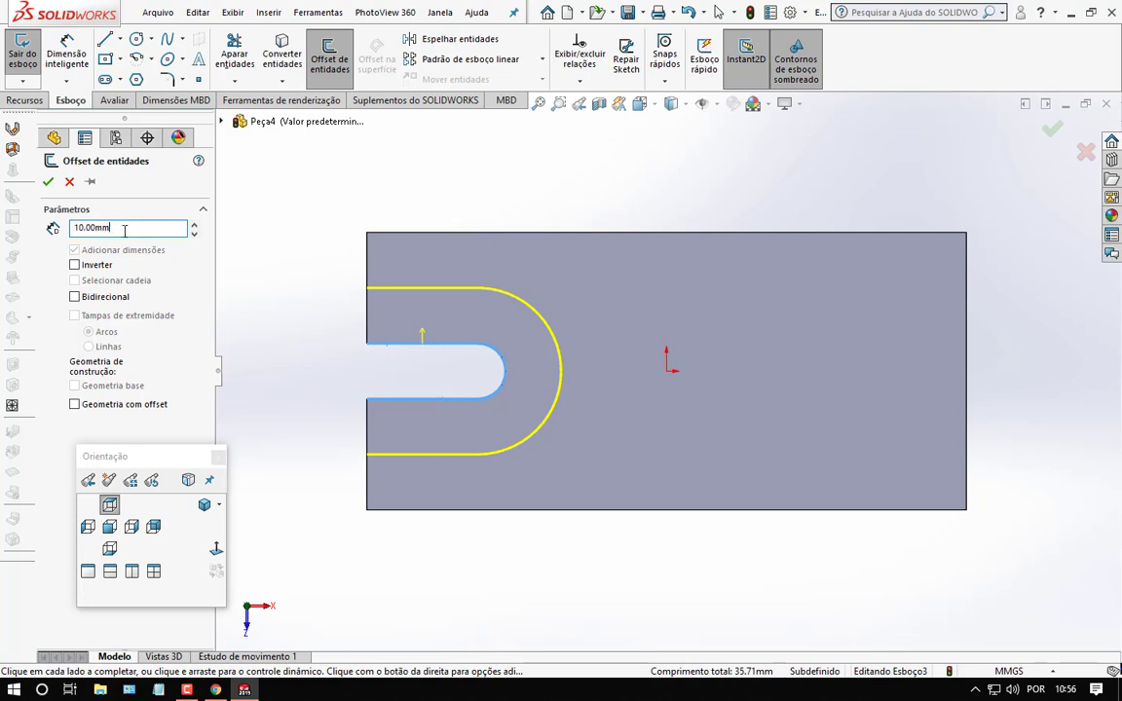
pyautogui.moveTo(124, 231); pyautogui.dragTo(37, 222)
pyautogui.write('2')
pyautogui.press('Return')
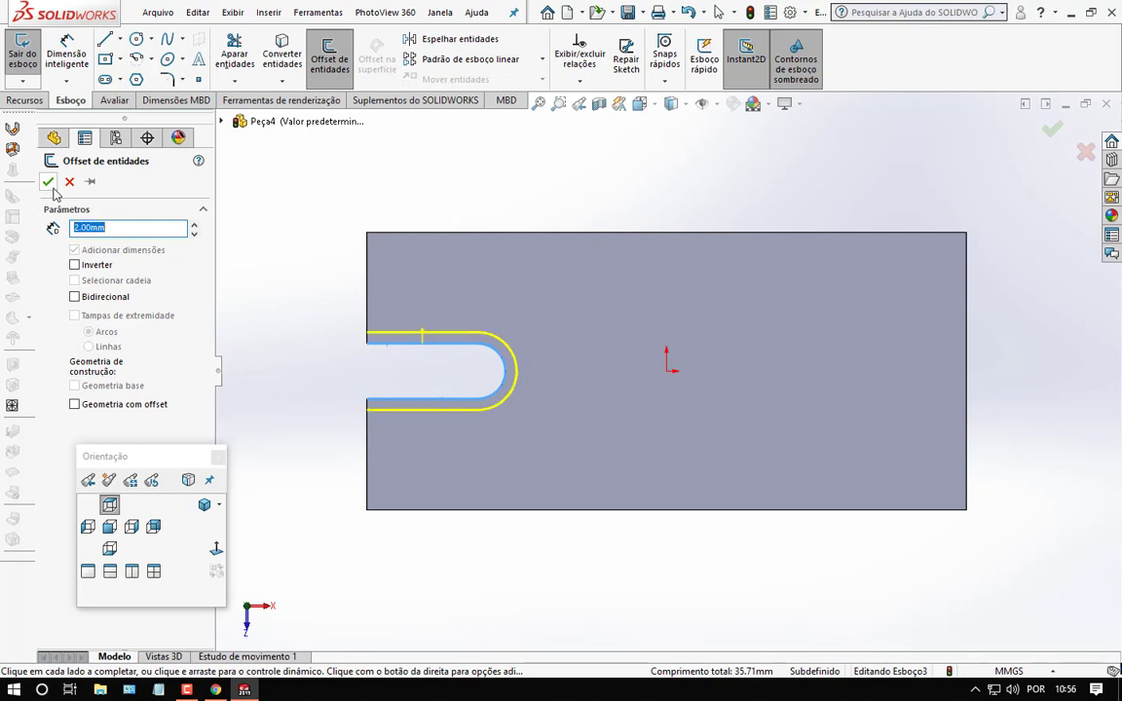
pyautogui.click(48, 182)
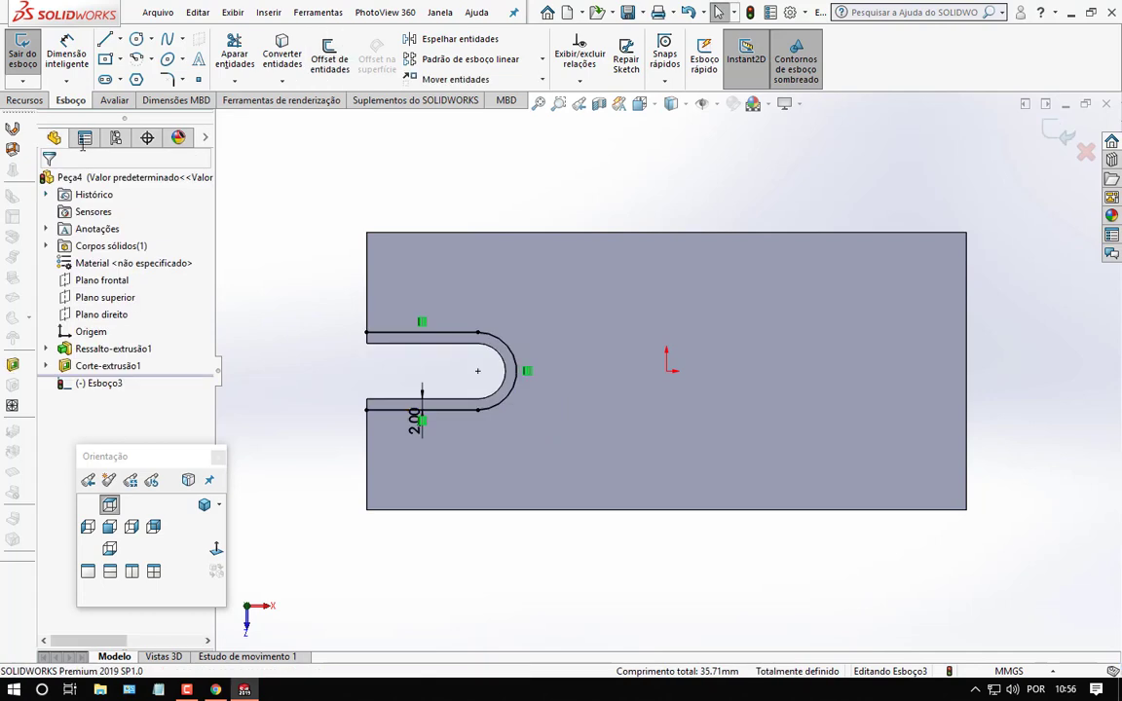
# Step: Close the offset outline with a vertical line at the plate's left edge
pyautogui.click(103, 43)
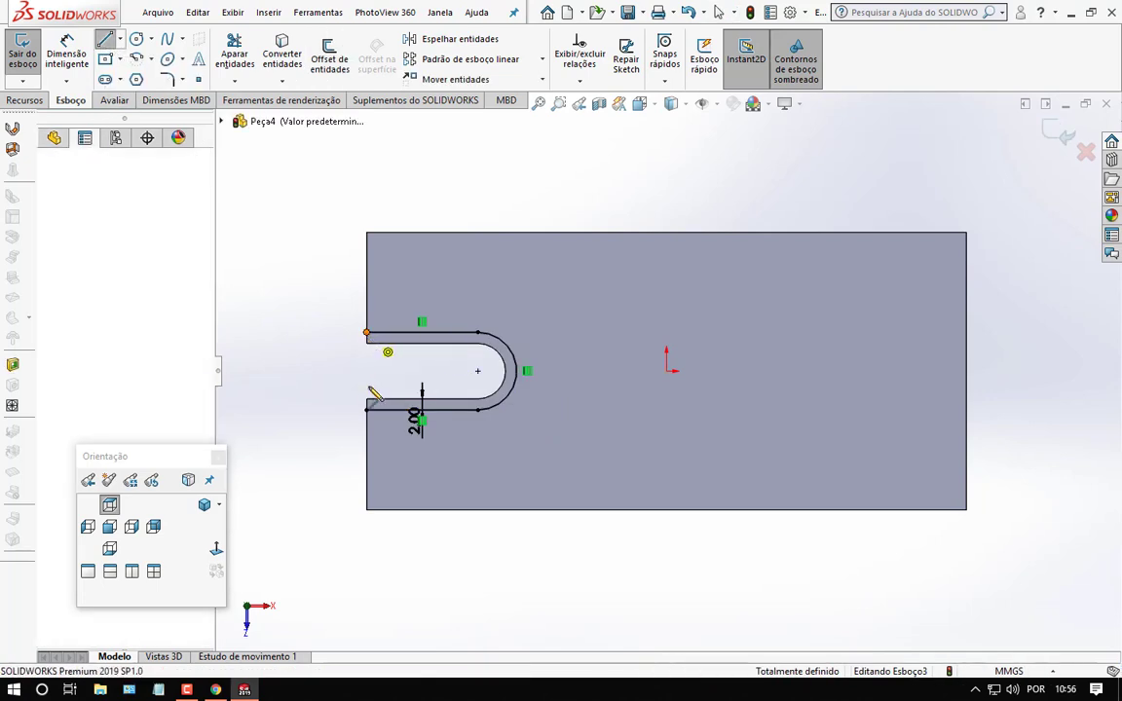
pyautogui.moveTo(370, 336); pyautogui.dragTo(373, 415)
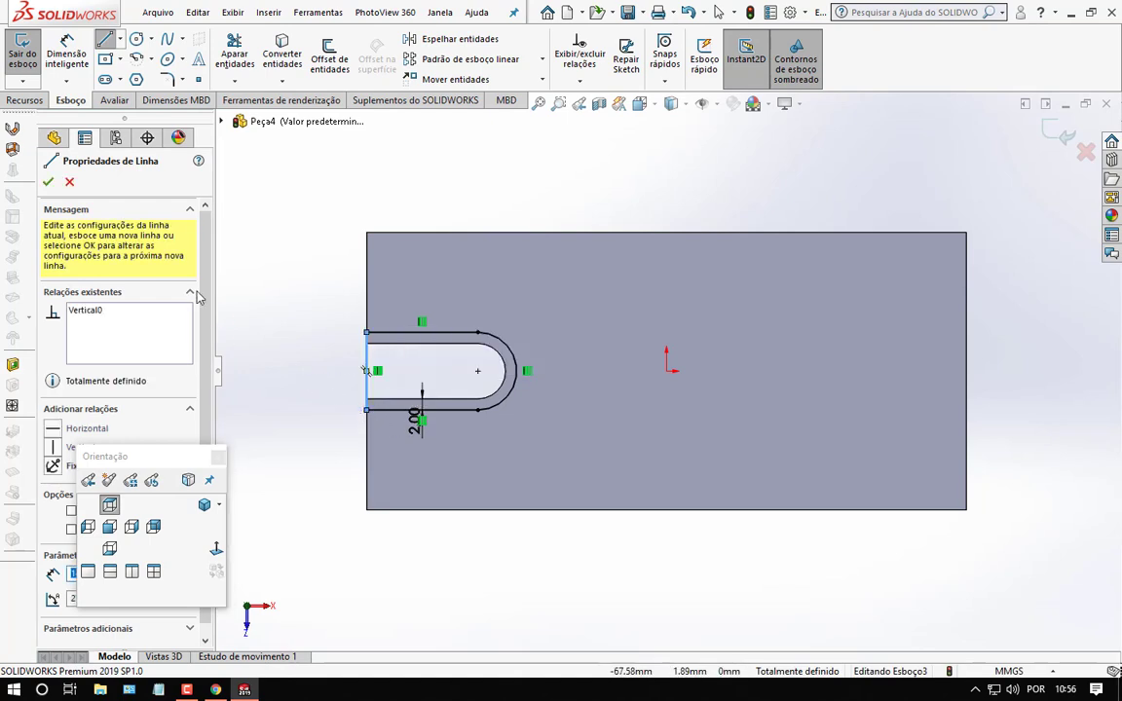
pyautogui.click(48, 183)
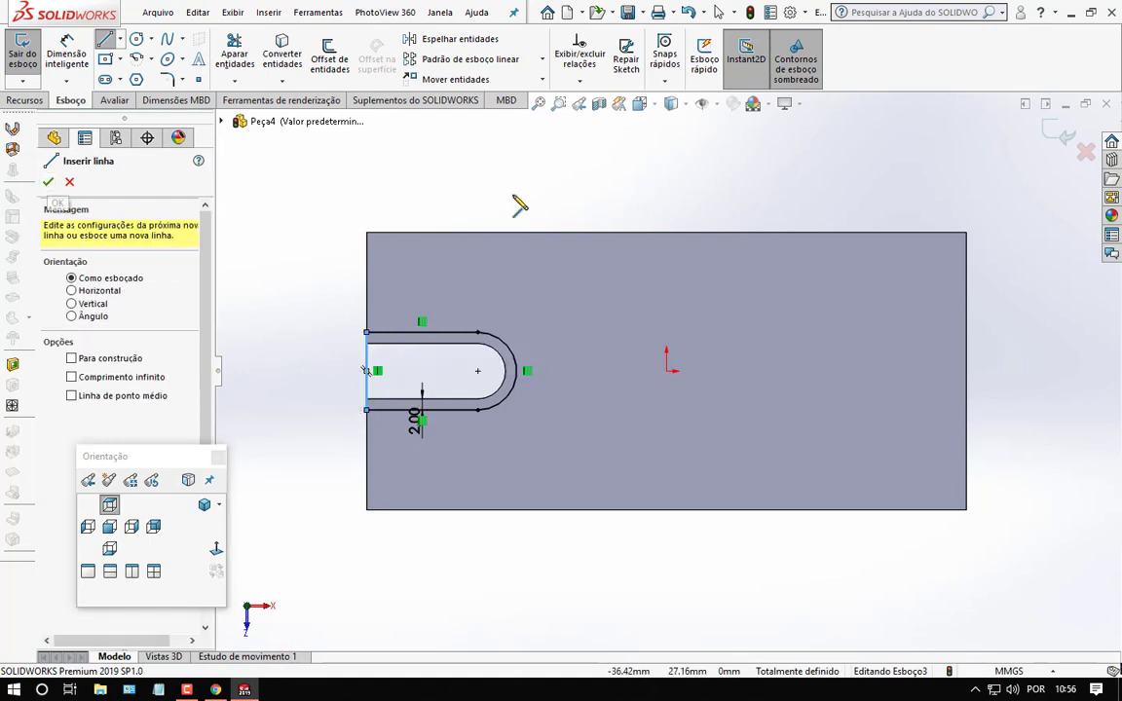
pyautogui.click(717, 14)
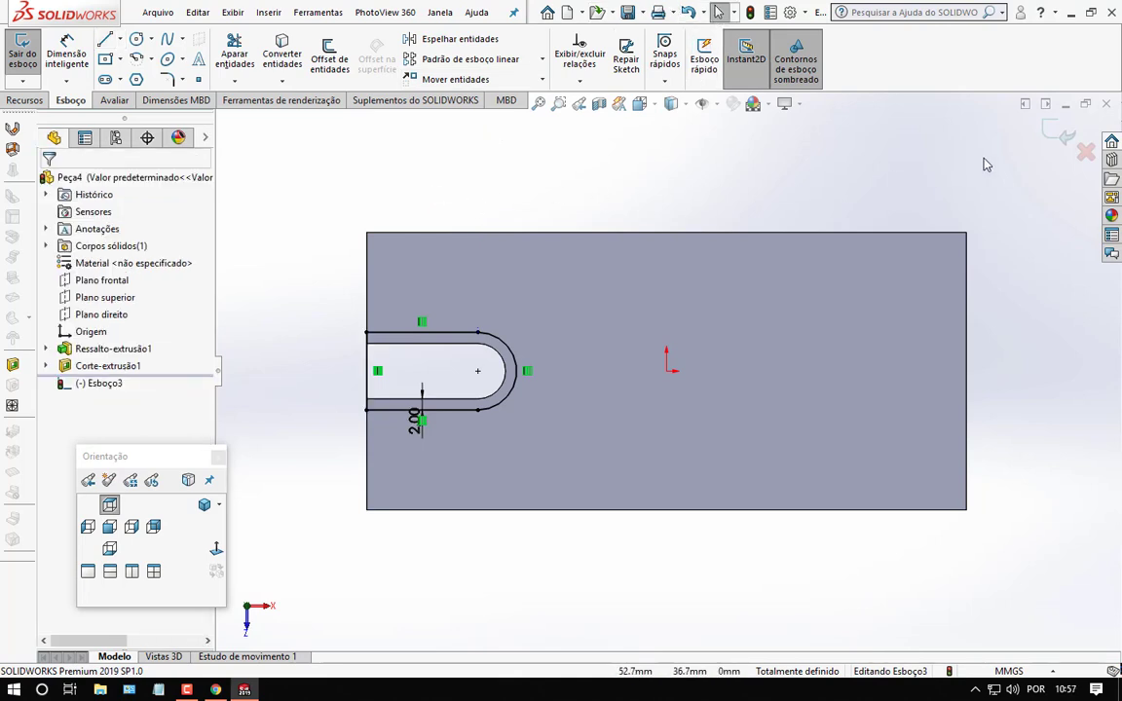
# Step: Exit the offset outline sketch and cut it 2 mm deep as a blind extruded cut
pyautogui.click(1055, 142)
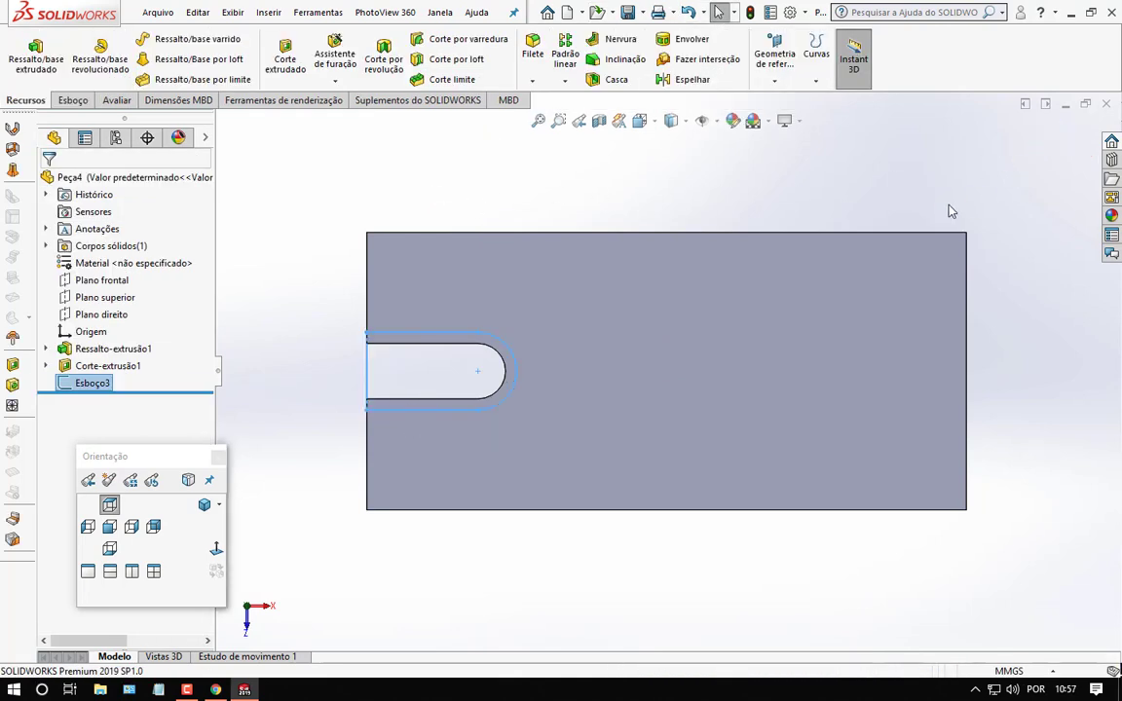
pyautogui.click(285, 57)
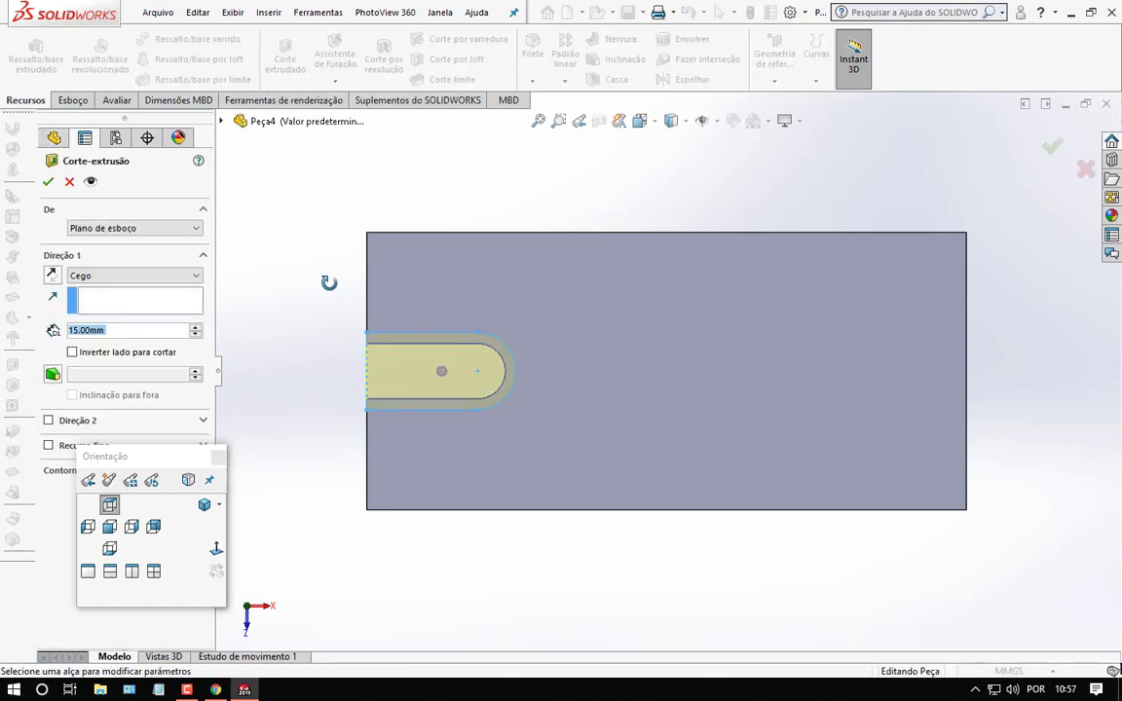
pyautogui.click(128, 332)
pyautogui.moveTo(128, 332); pyautogui.dragTo(21, 333)
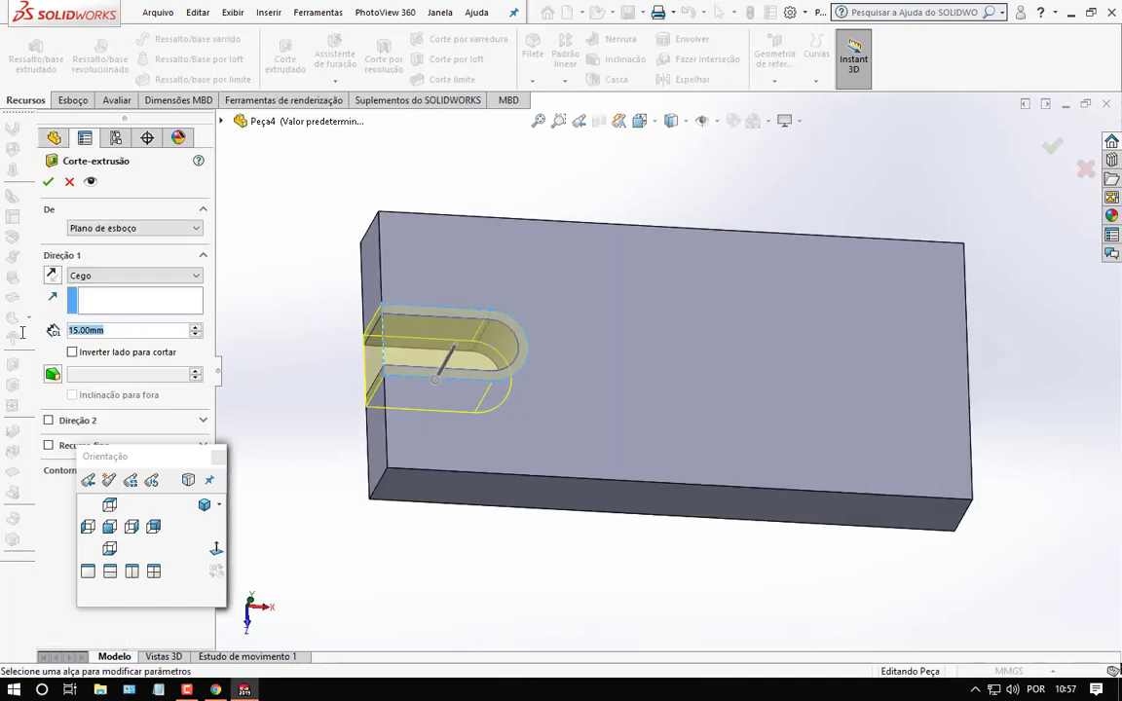
pyautogui.write('2')
pyautogui.press('Return')
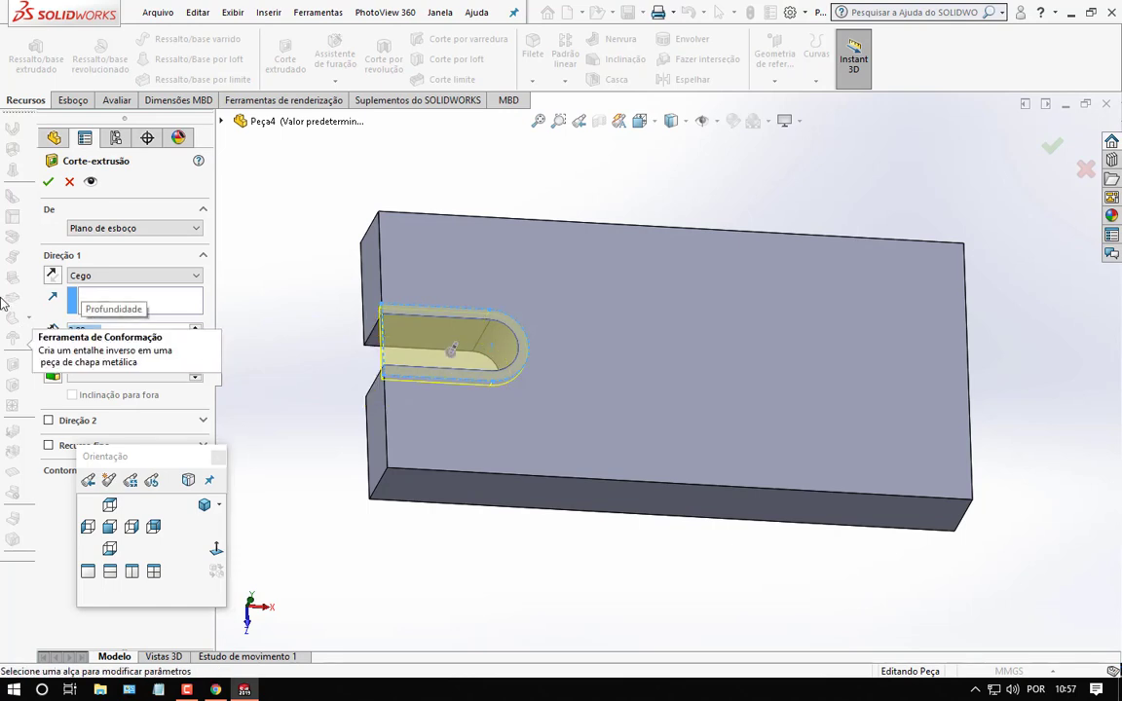
pyautogui.click(49, 183)
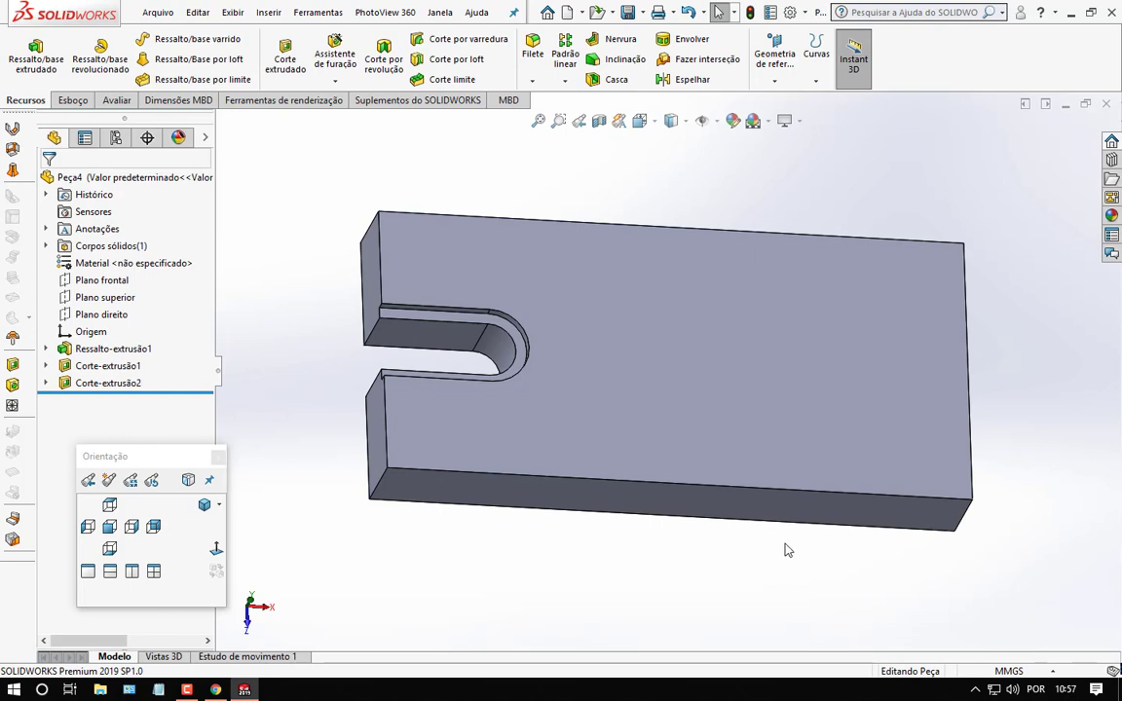
# Step: Start a new sketch on the plate's top face, viewed from directly above
pyautogui.moveTo(784, 451)
pyautogui.mouseDown(button='middle')
pyautogui.moveTo(791, 400)
pyautogui.moveTo(776, 383)
pyautogui.mouseUp(button='middle')
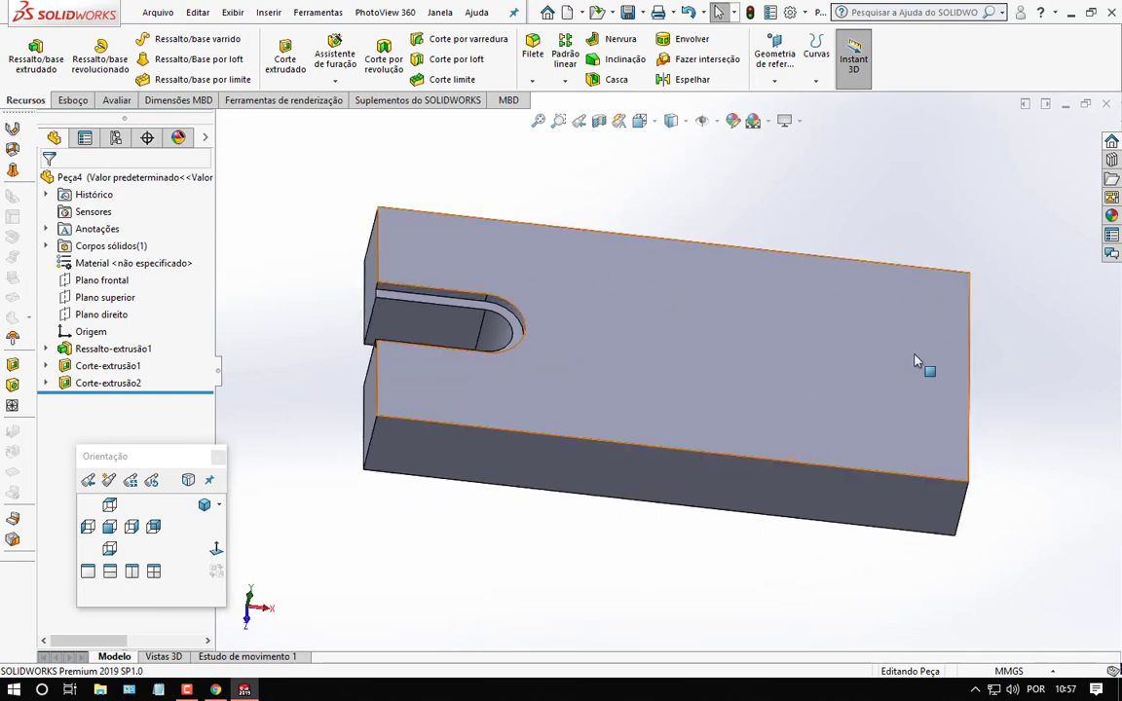
pyautogui.click(810, 421)
pyautogui.rightClick(809, 422)
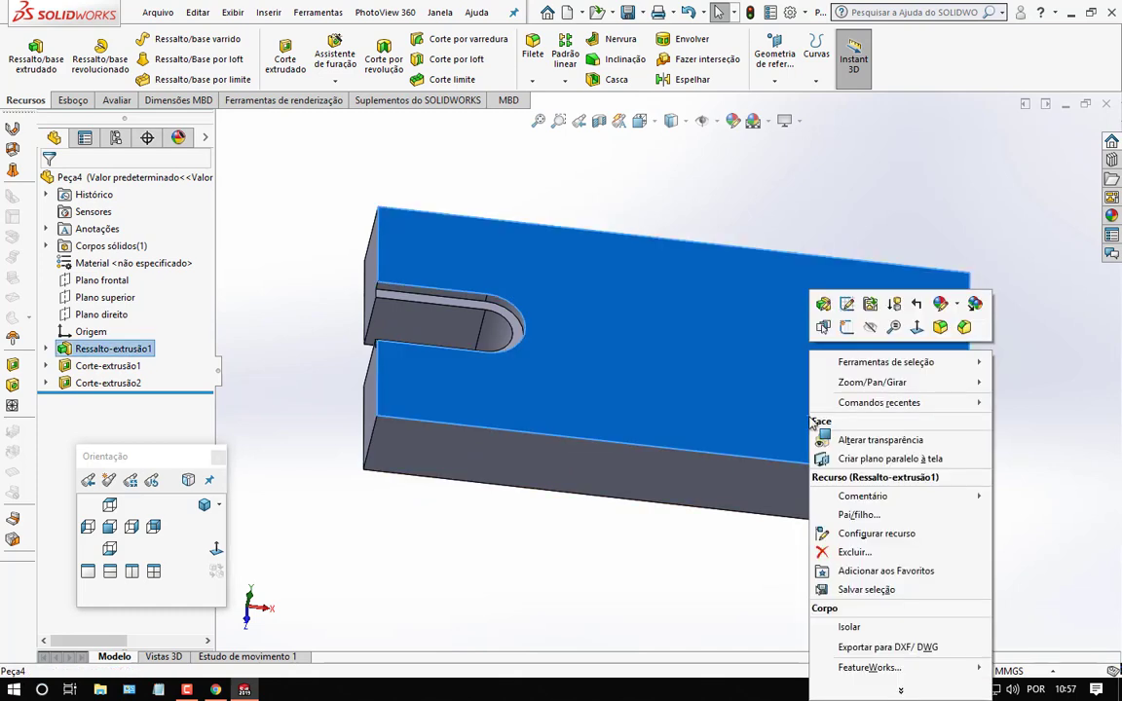
pyautogui.click(845, 329)
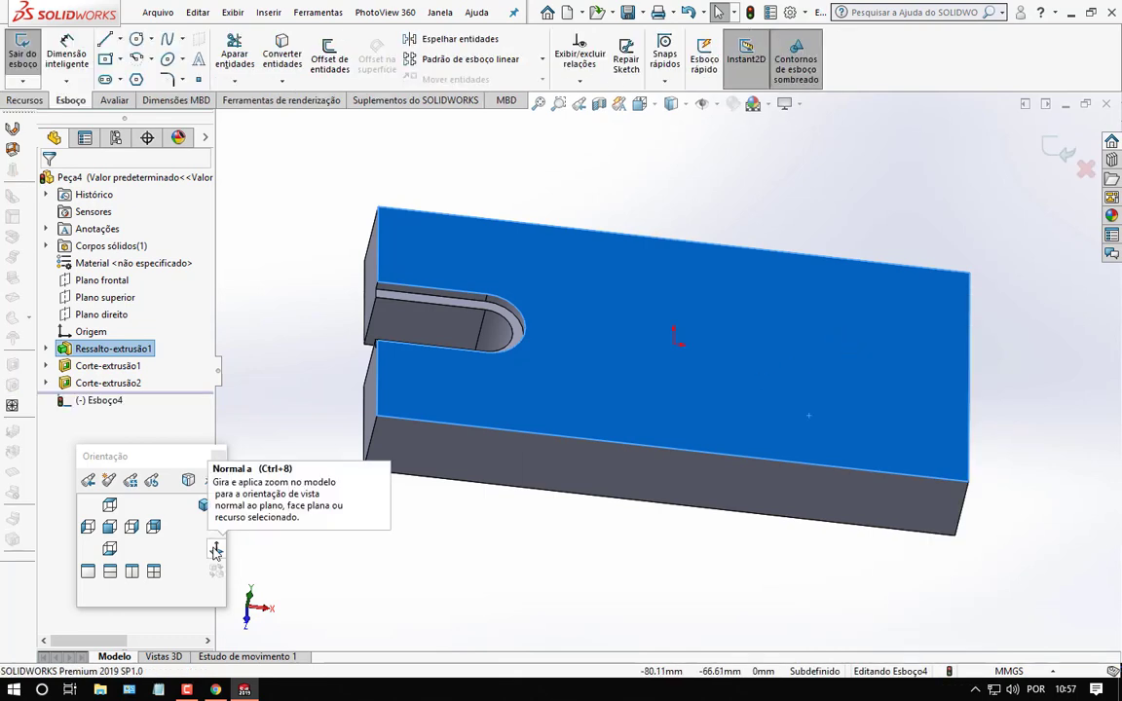
pyautogui.click(110, 505)
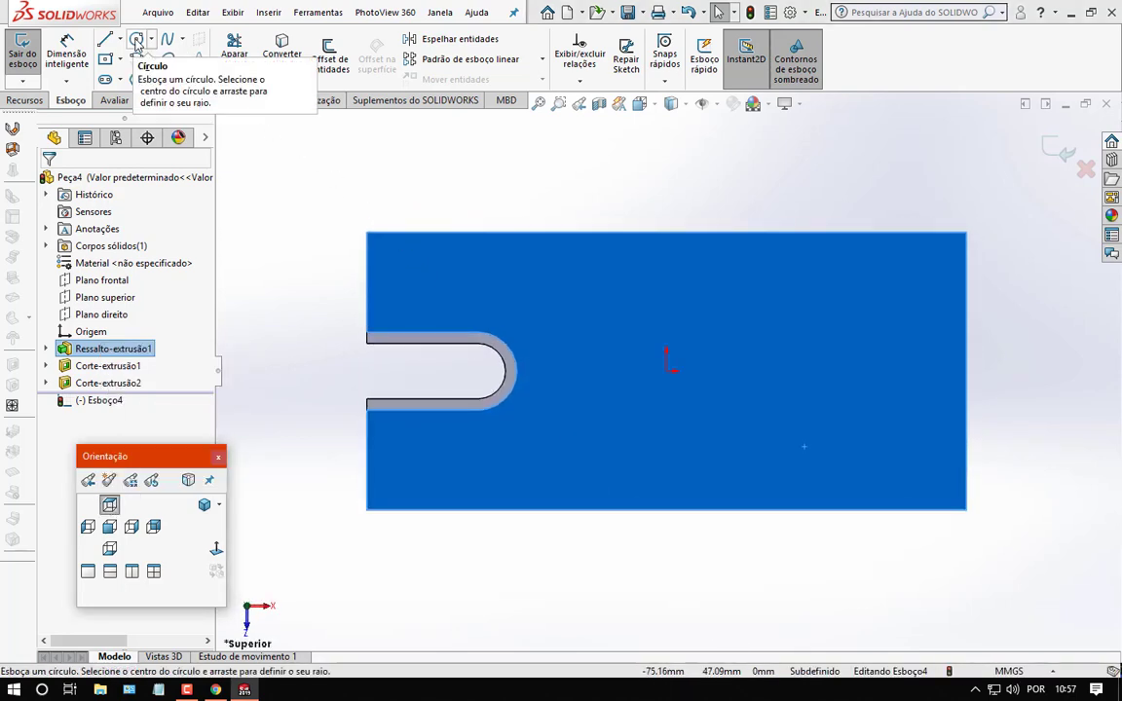
# Step: Draw a Ø30 mm circle centred on the origin and exit the sketch
pyautogui.click(137, 42)
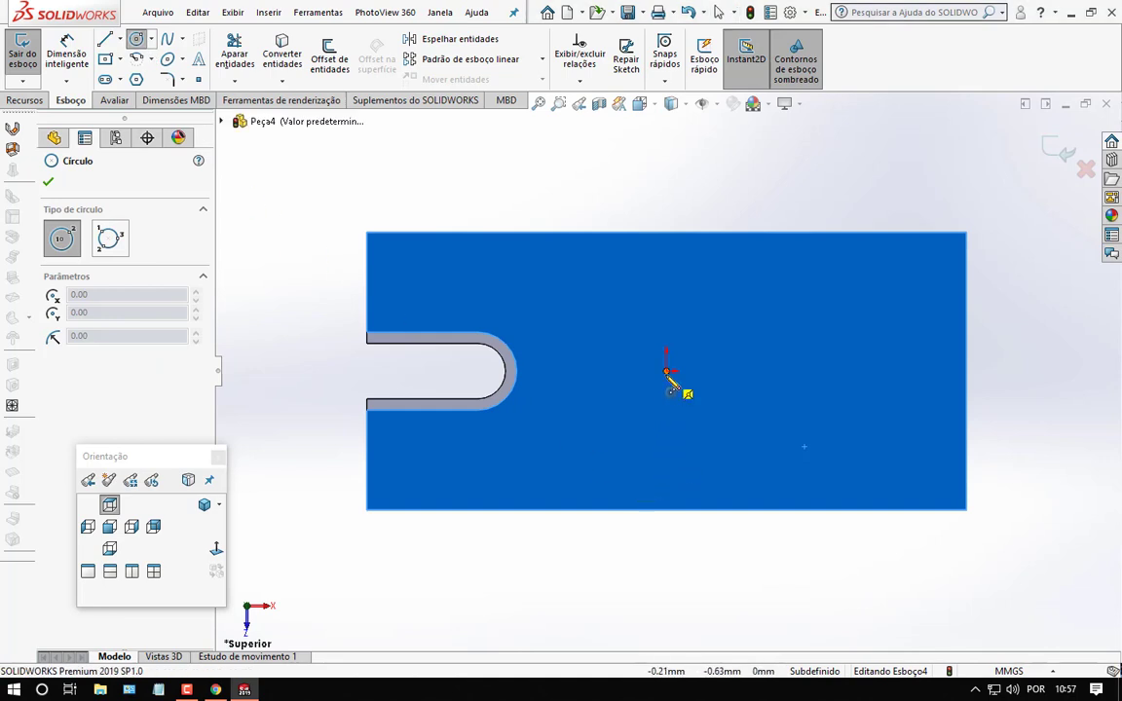
pyautogui.click(666, 371)
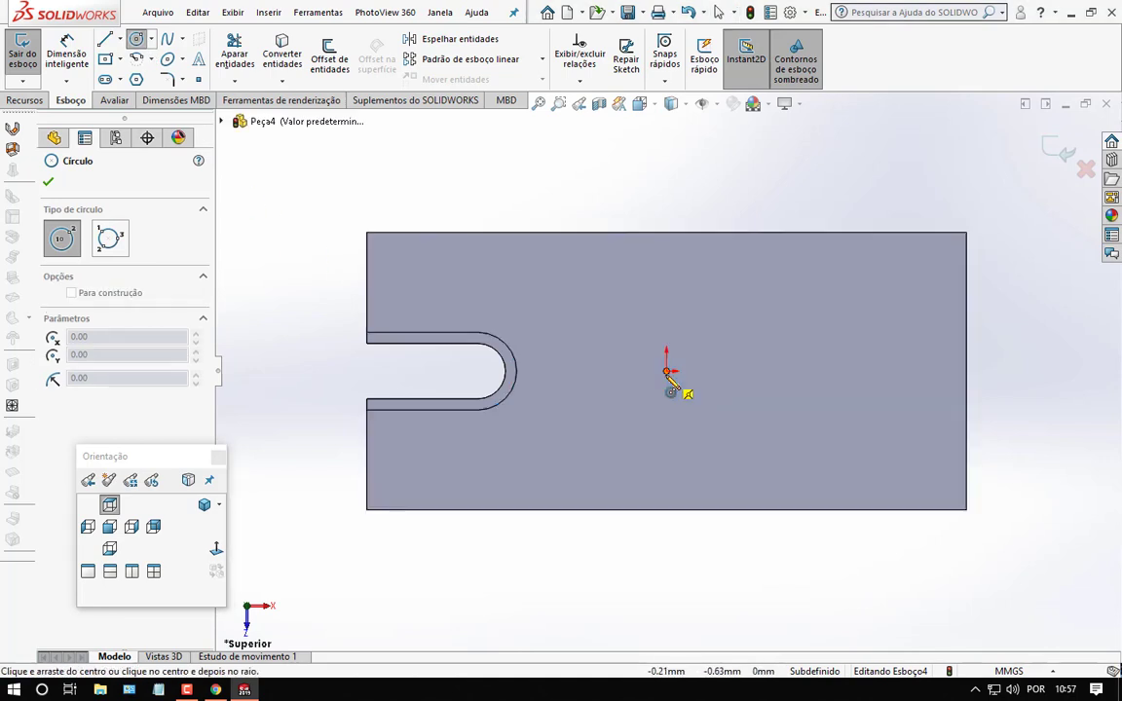
pyautogui.click(734, 388)
pyautogui.click(66, 54)
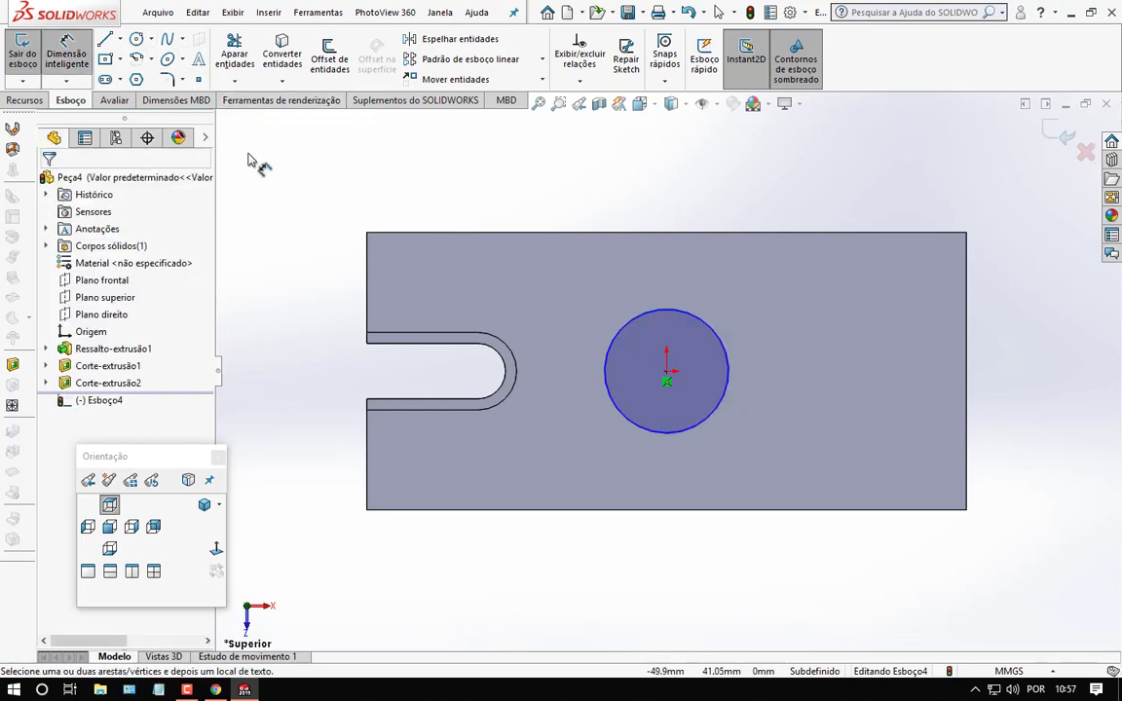
pyautogui.click(684, 436)
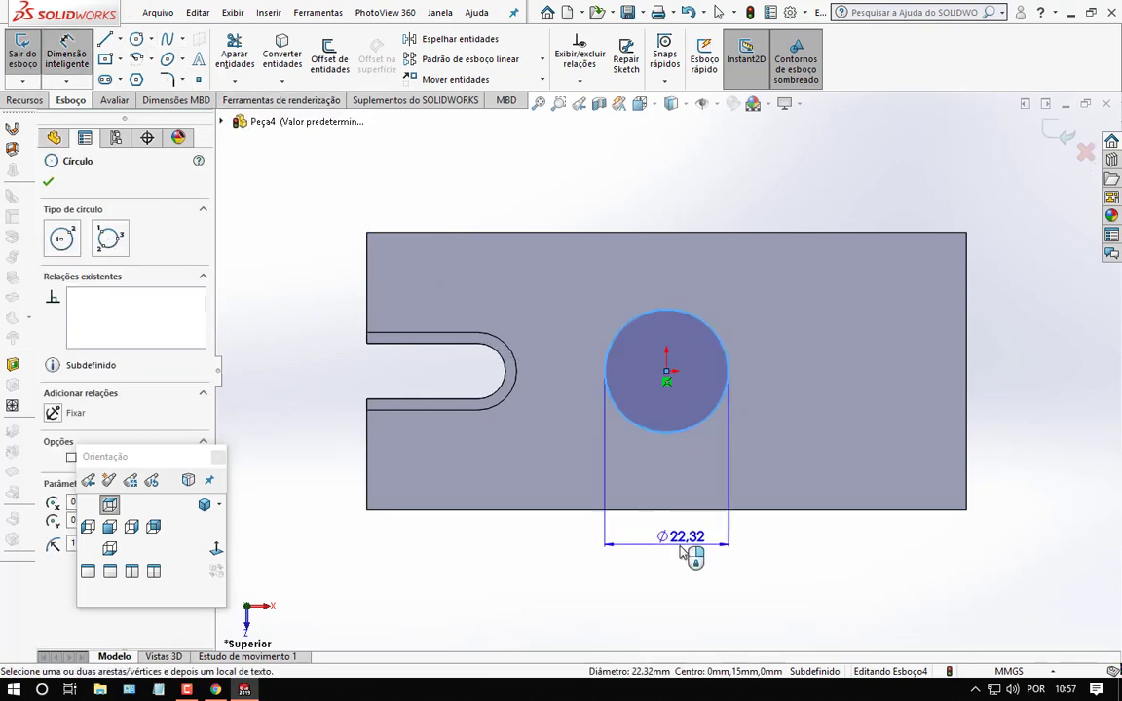
pyautogui.click(682, 551)
pyautogui.press('Return')
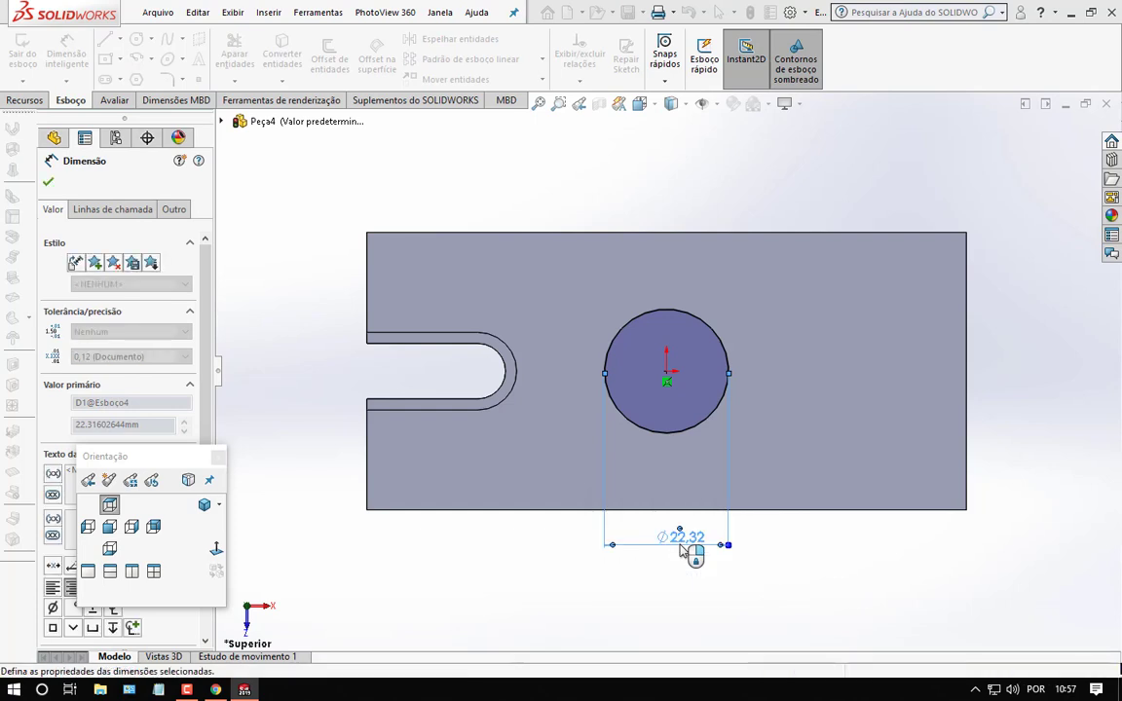
pyautogui.click(48, 182)
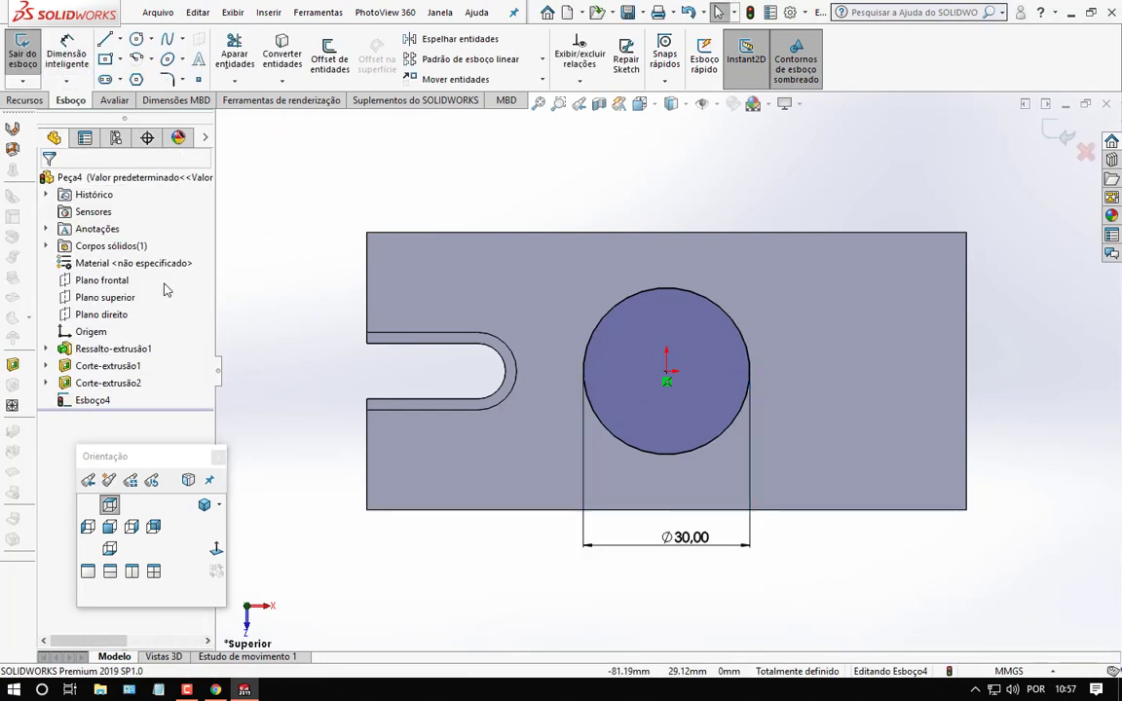
pyautogui.click(1060, 132)
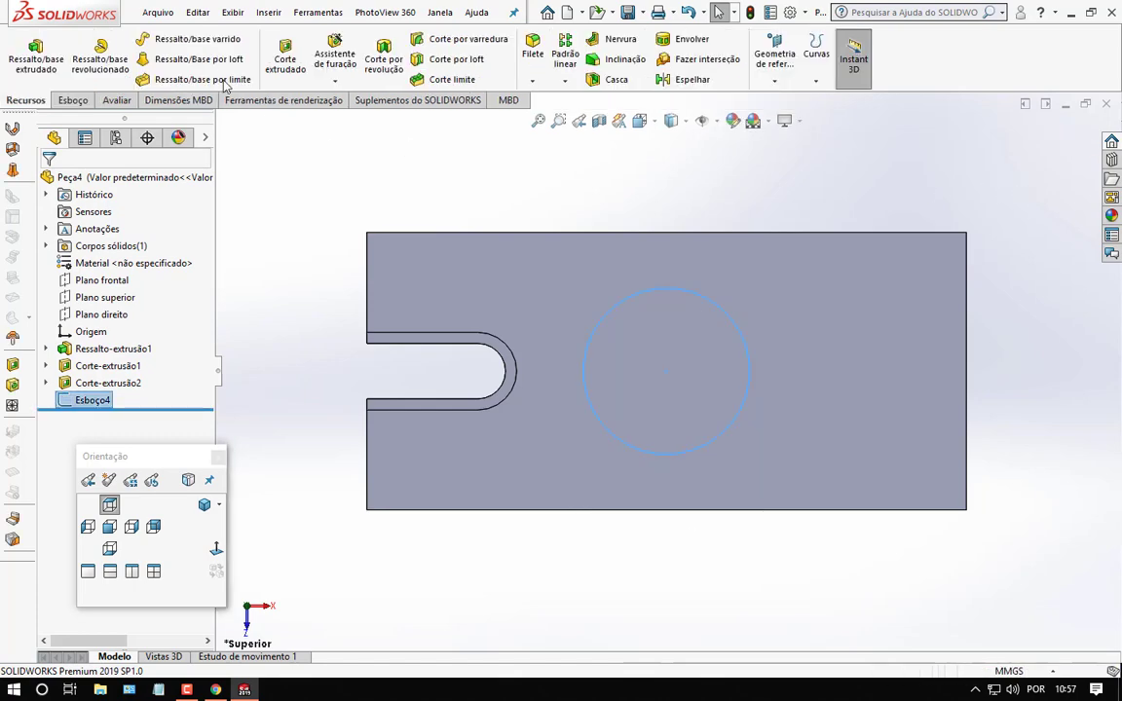
# Step: Extrude-cut the Ø30 circle sketch 3.00 mm deep as a blind cut
pyautogui.click(284, 59)
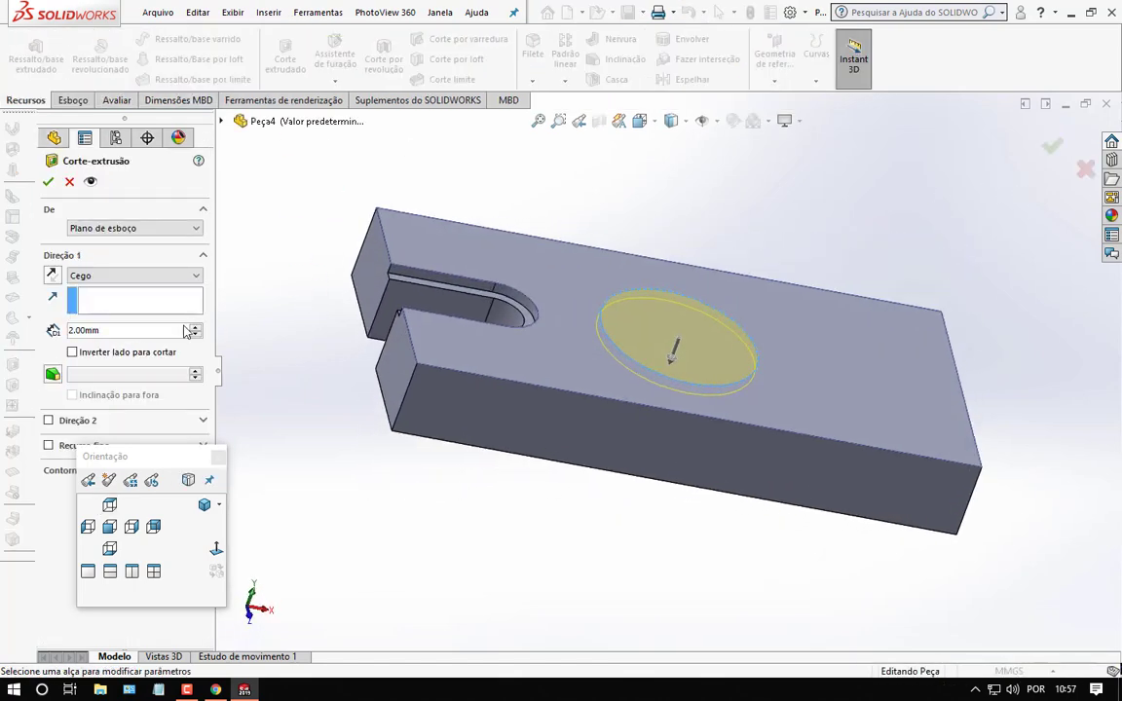
pyautogui.click(120, 331)
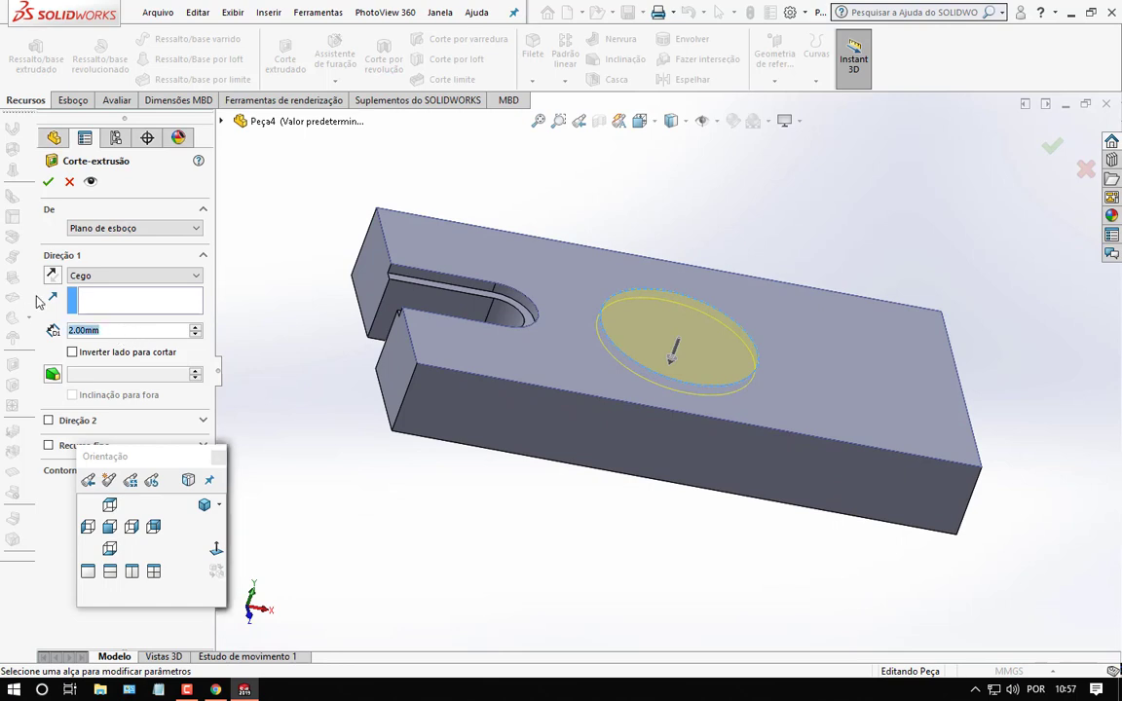
pyautogui.press('Up')
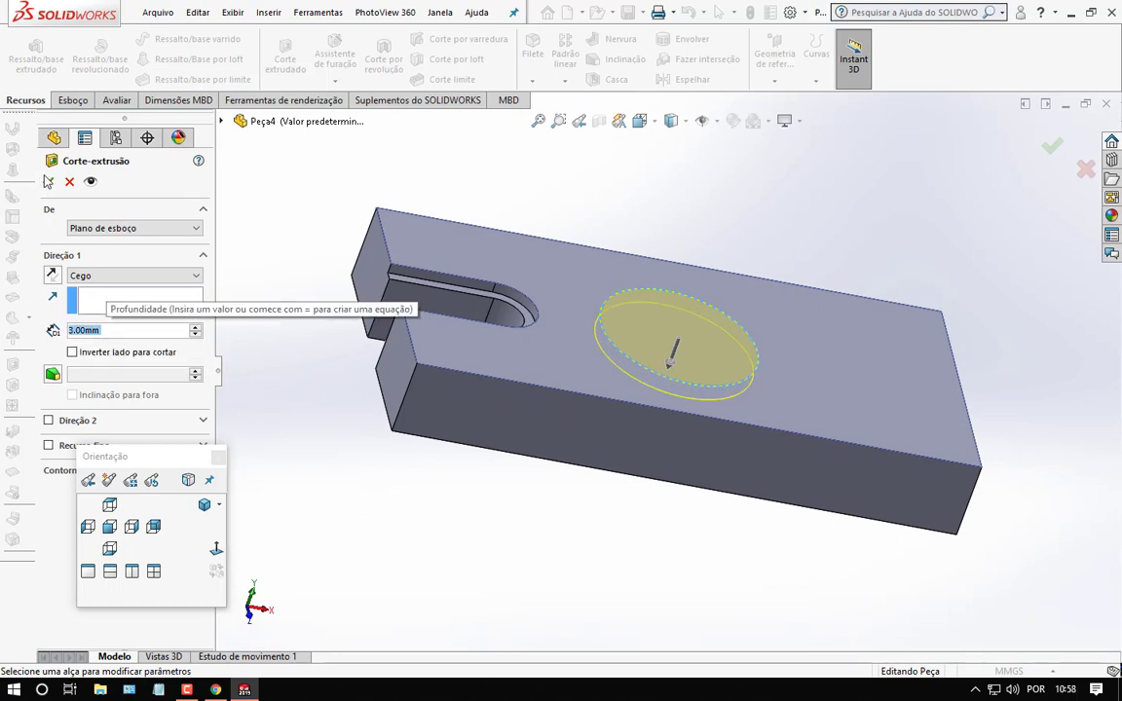
pyautogui.click(46, 181)
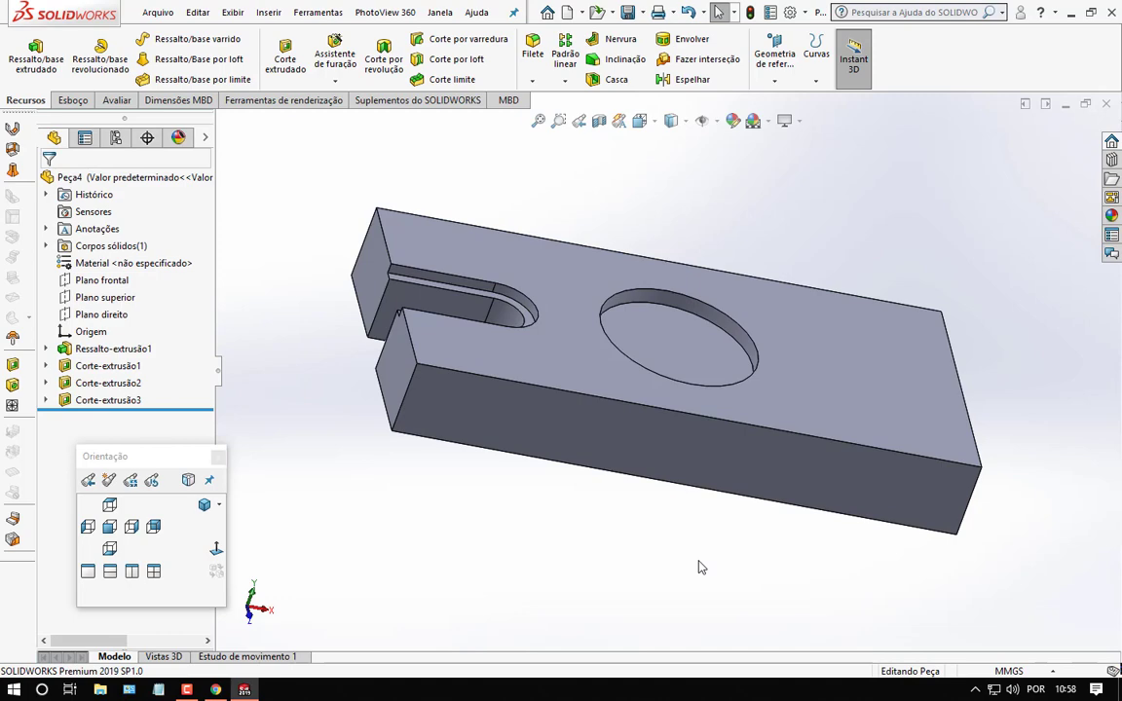
pyautogui.moveTo(698, 567); pyautogui.dragTo(542, 298, button='middle')
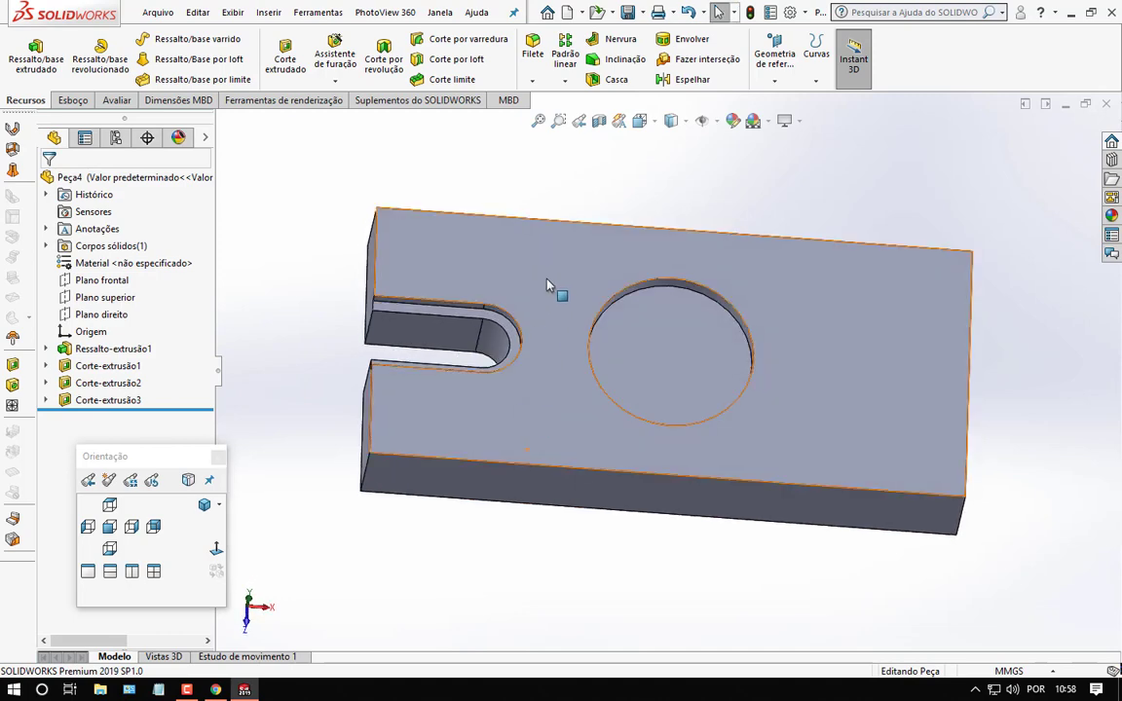
# Step: Start a new sketch on the plate's top face and view it normal to the sketch
pyautogui.rightClick(548, 284)
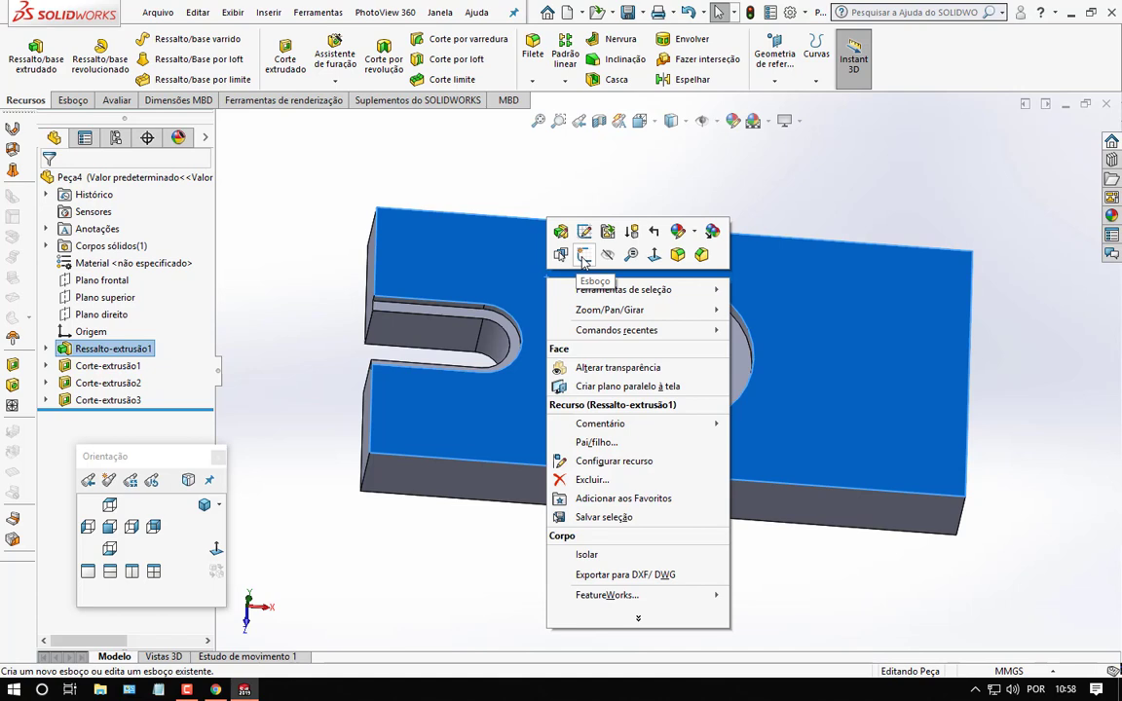
pyautogui.click(583, 255)
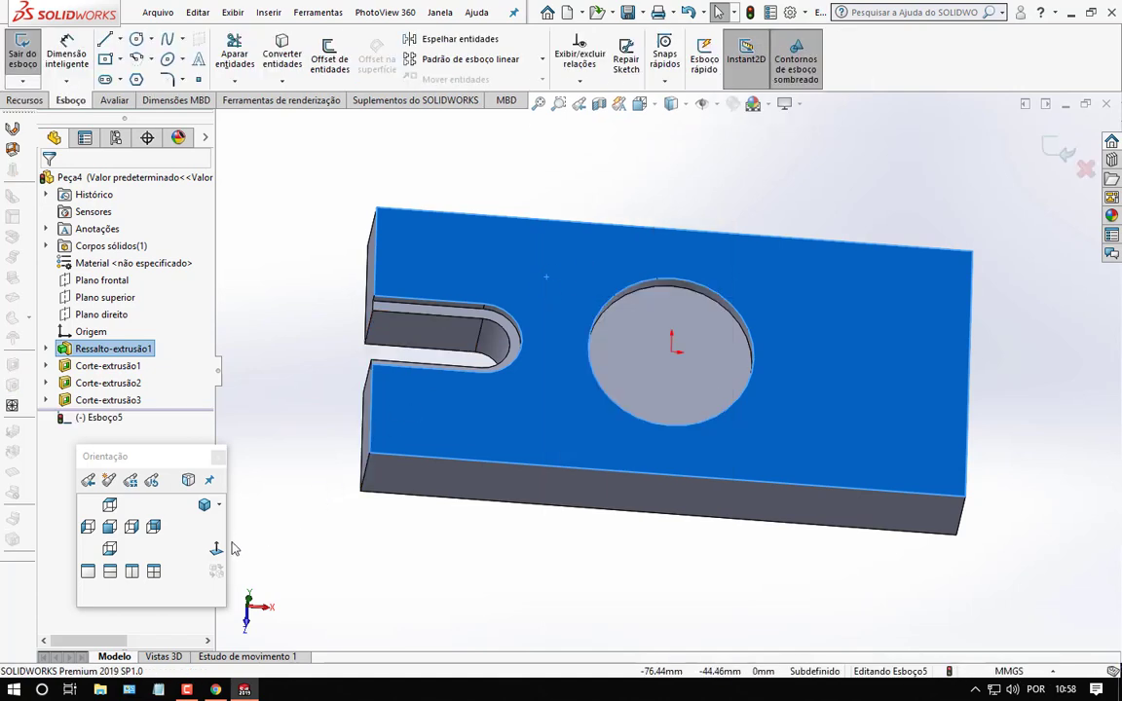
pyautogui.hotkey('ctrl', '8')
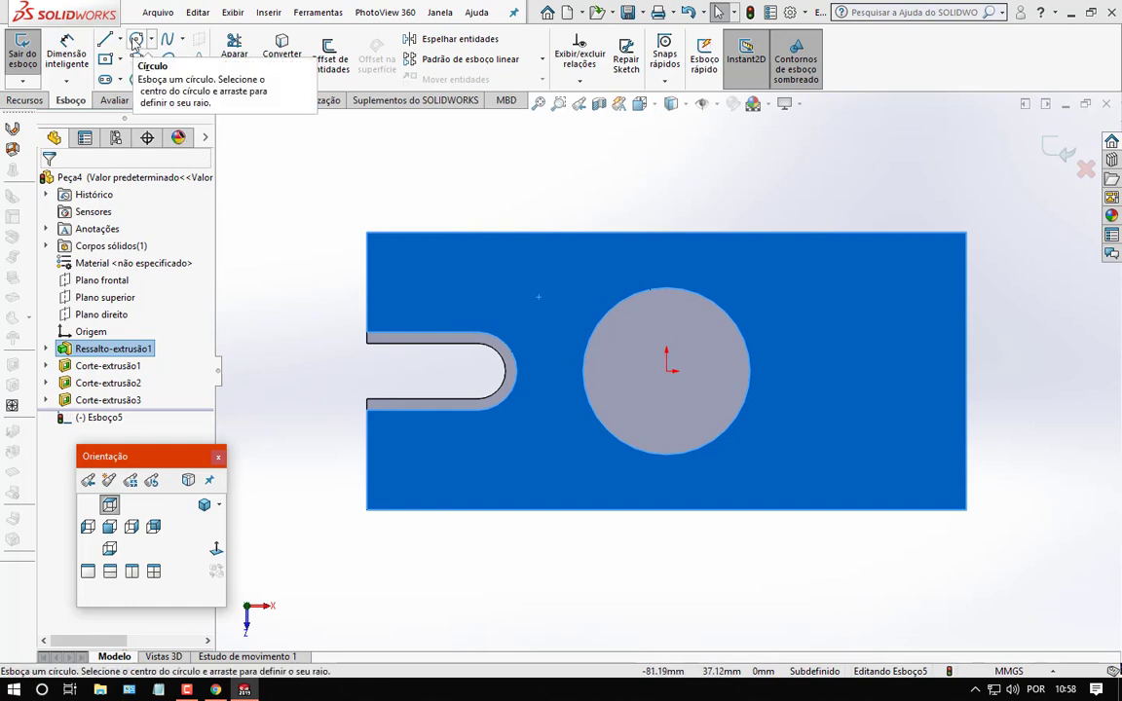
# Step: Draw a Ø20 mm circle centred on the origin inside the pocket
pyautogui.click(135, 44)
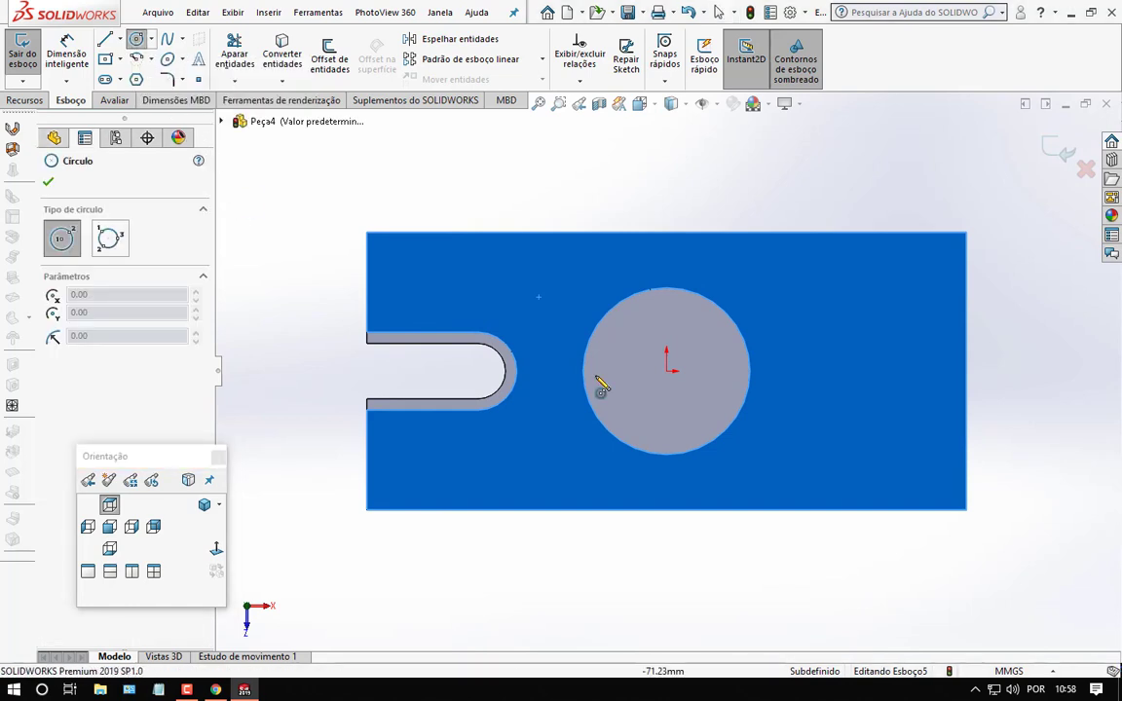
pyautogui.click(666, 371)
pyautogui.click(703, 374)
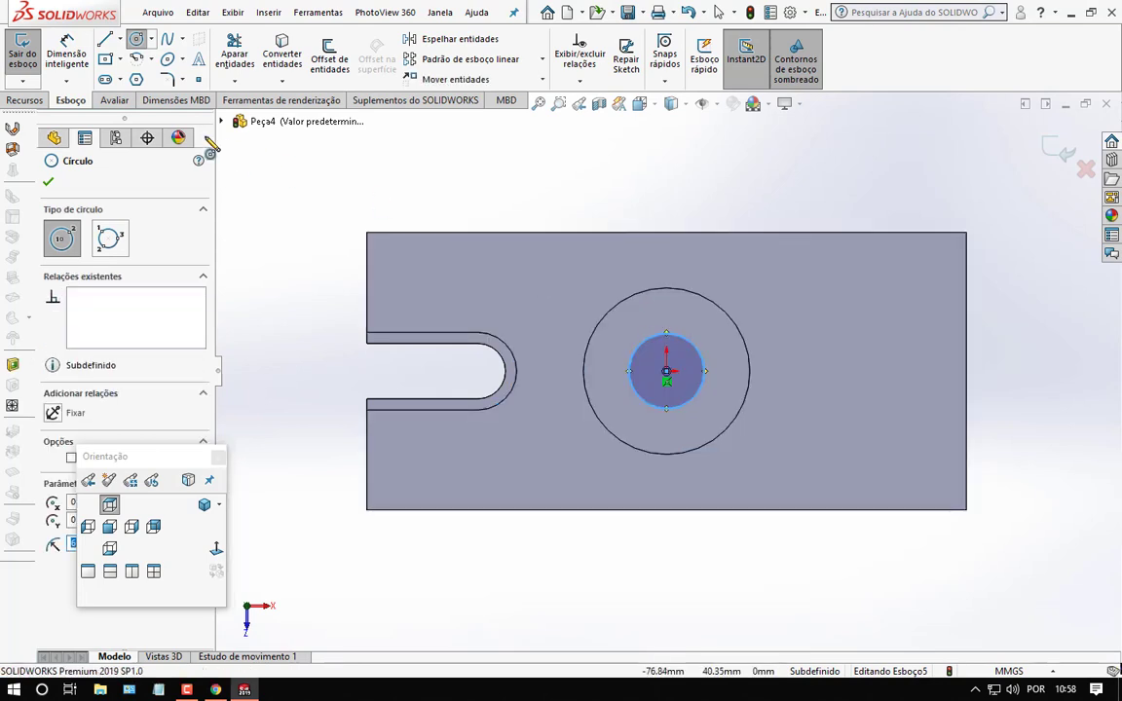
pyautogui.click(68, 60)
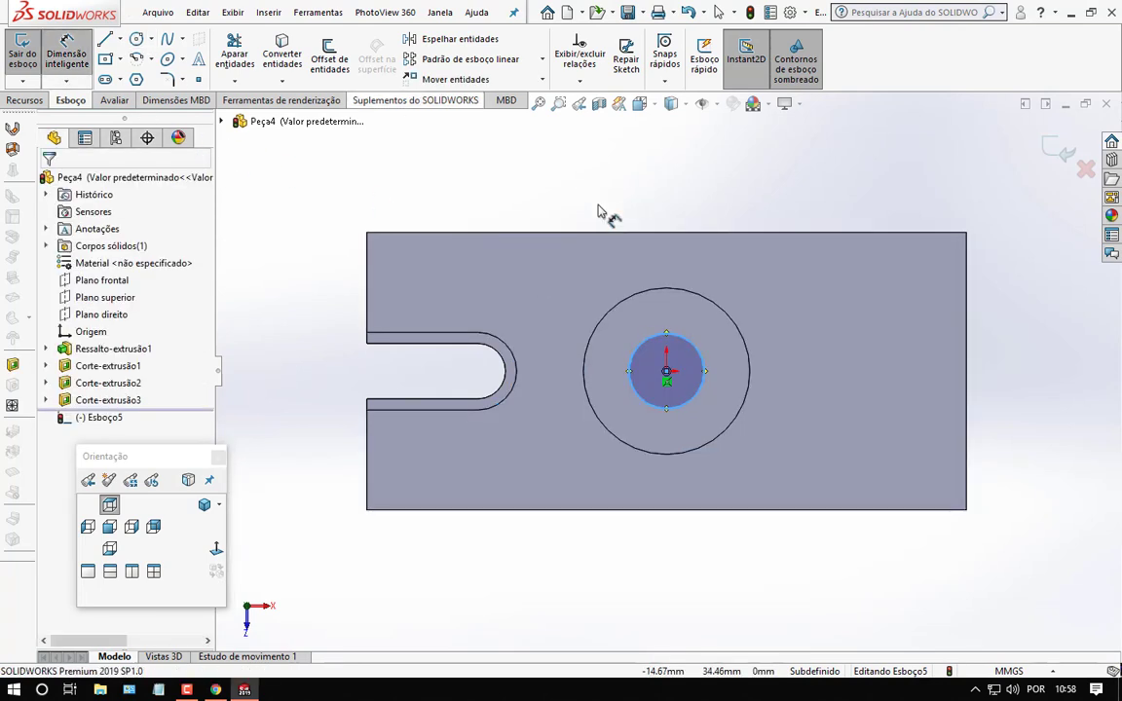
pyautogui.click(663, 341)
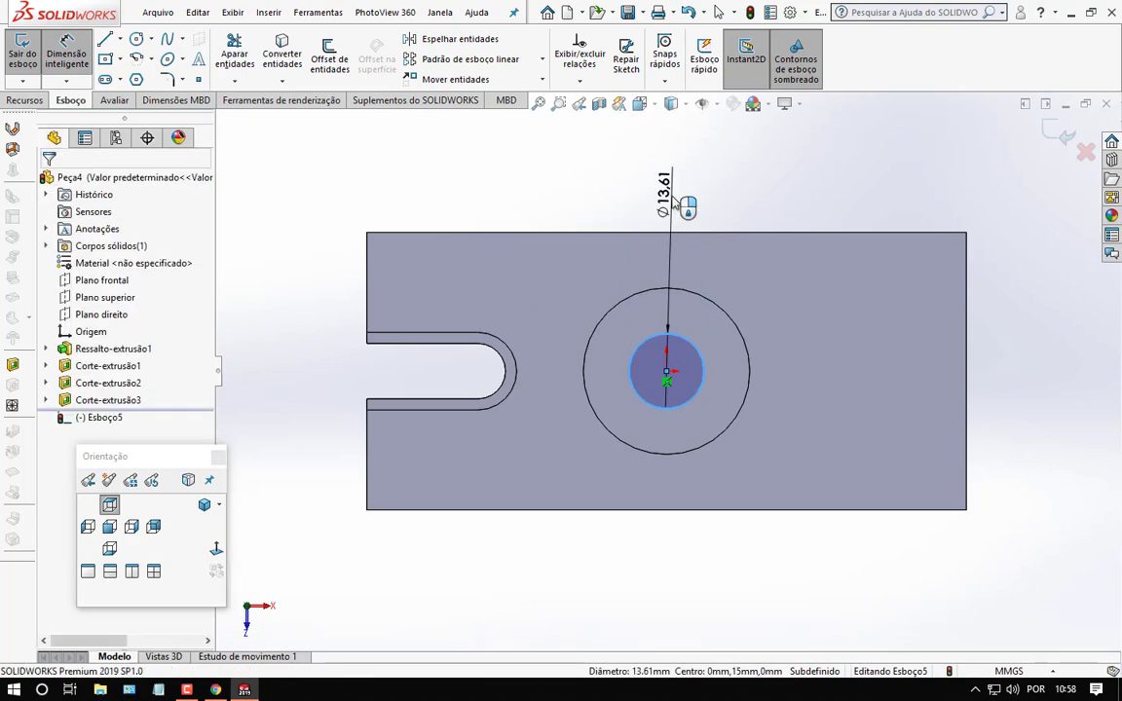
pyautogui.click(677, 203)
pyautogui.write('20')
pyautogui.press('Return')
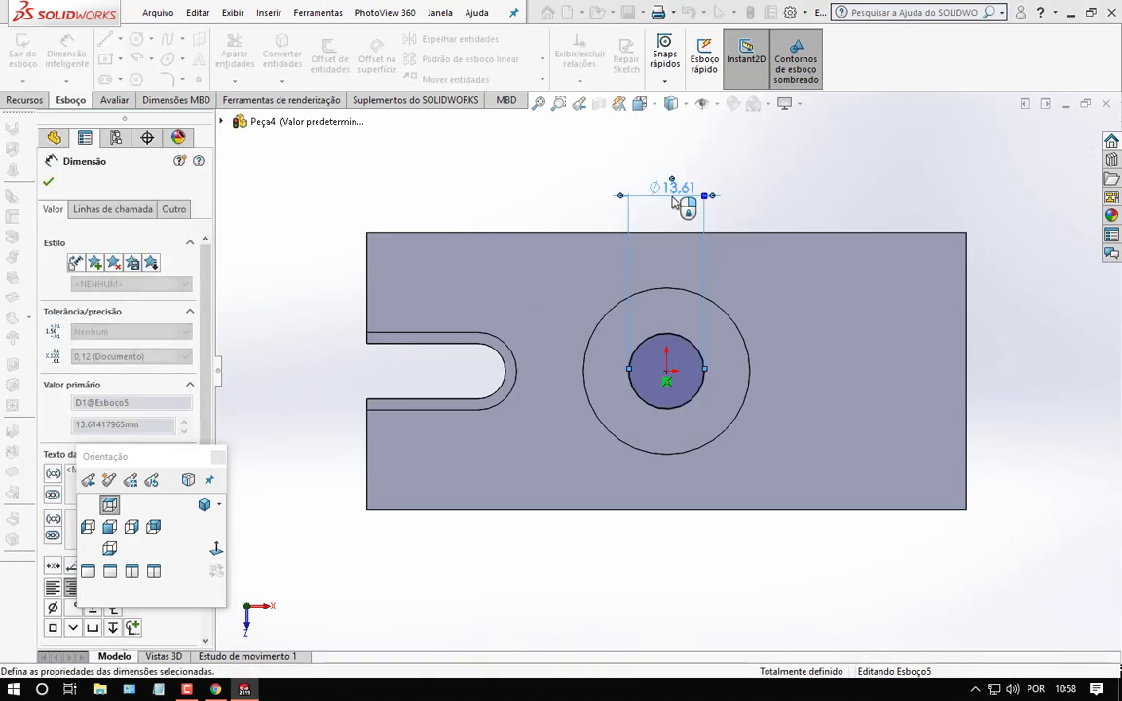
pyautogui.click(136, 39)
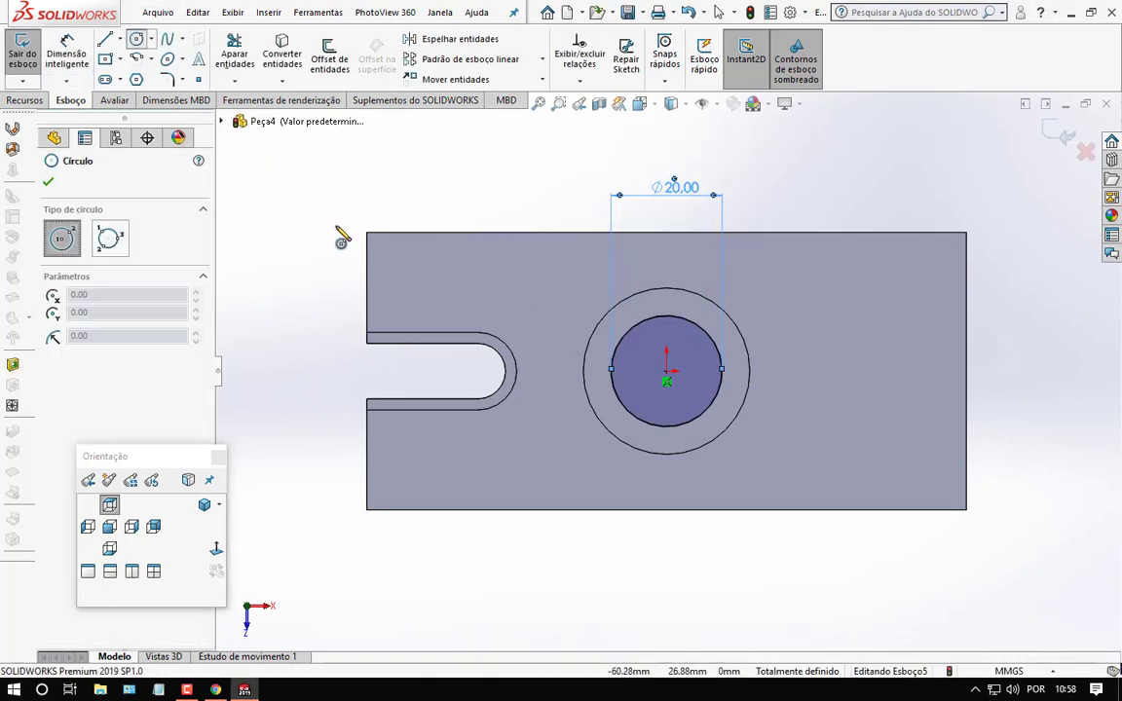
# Step: Draw four small circles near the plate's four corners
pyautogui.click(412, 263)
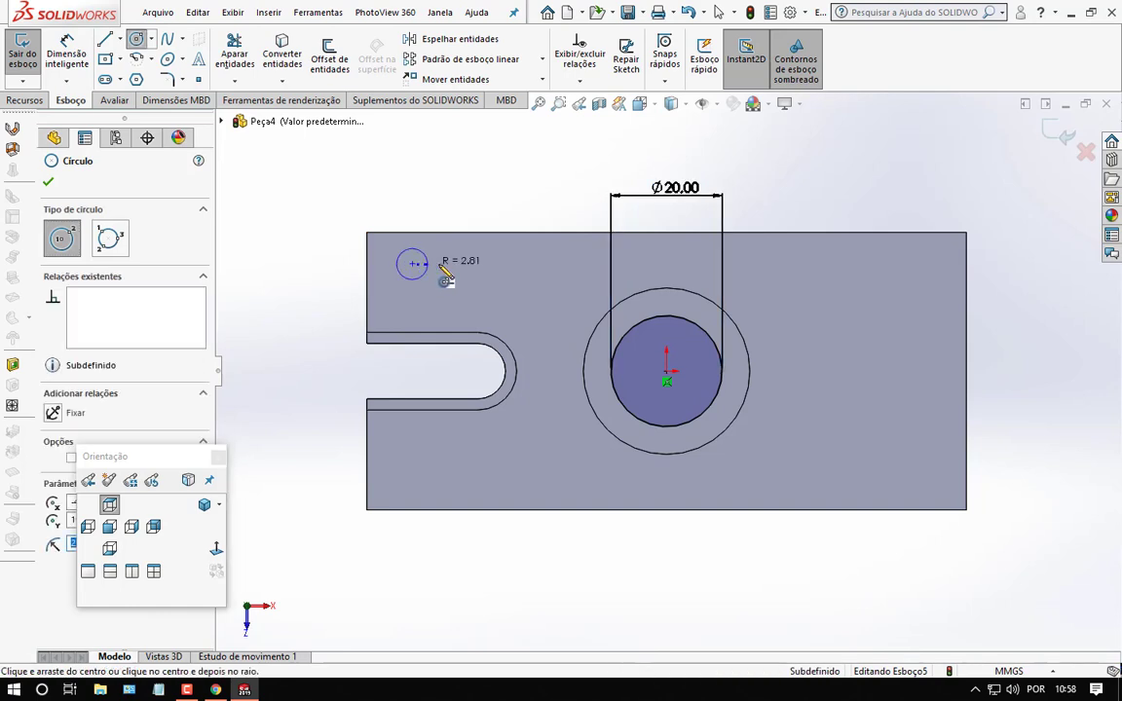
pyautogui.click(916, 263)
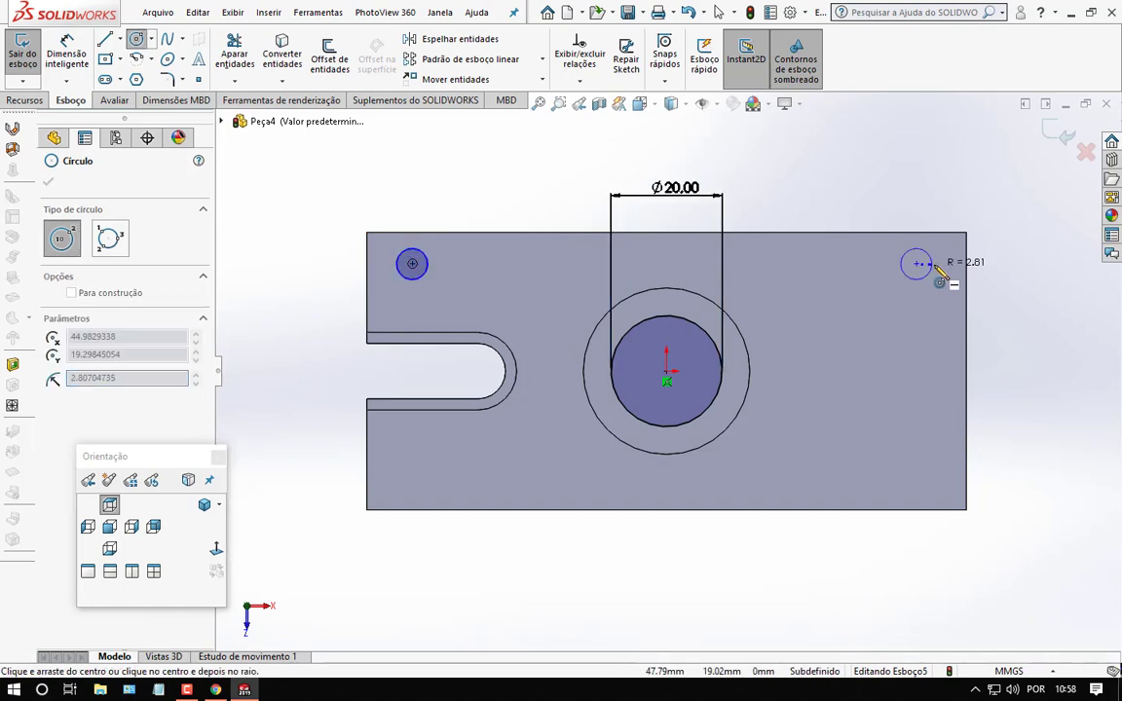
pyautogui.click(937, 272)
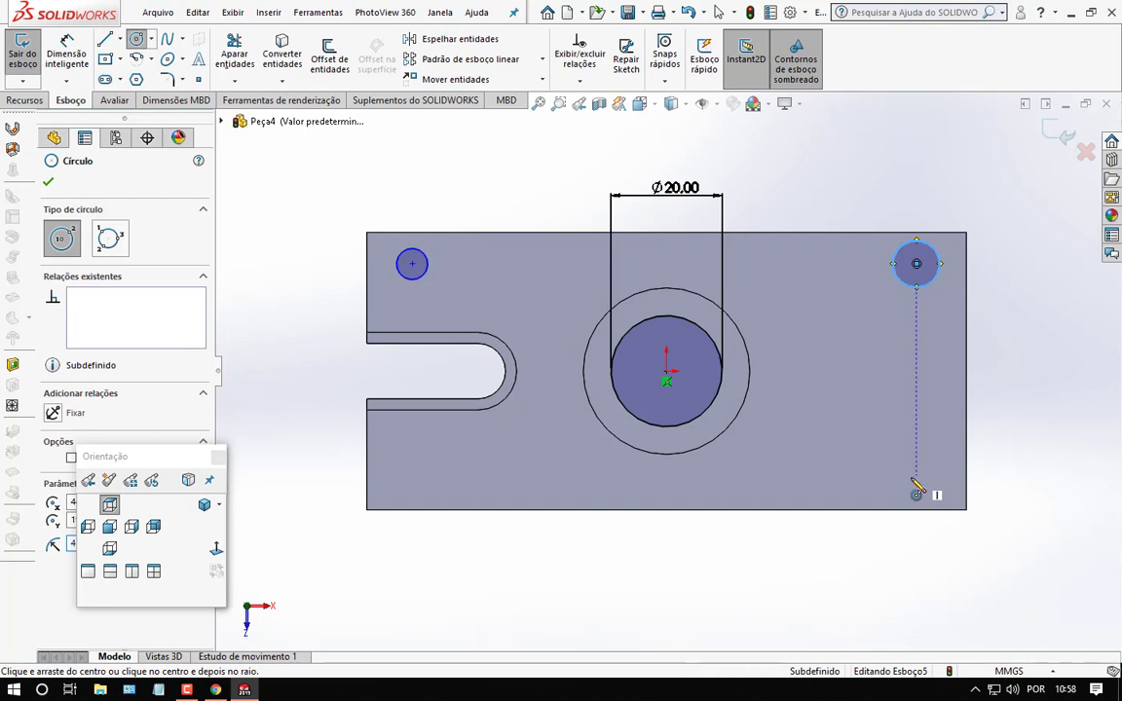
pyautogui.click(916, 475)
pyautogui.click(930, 472)
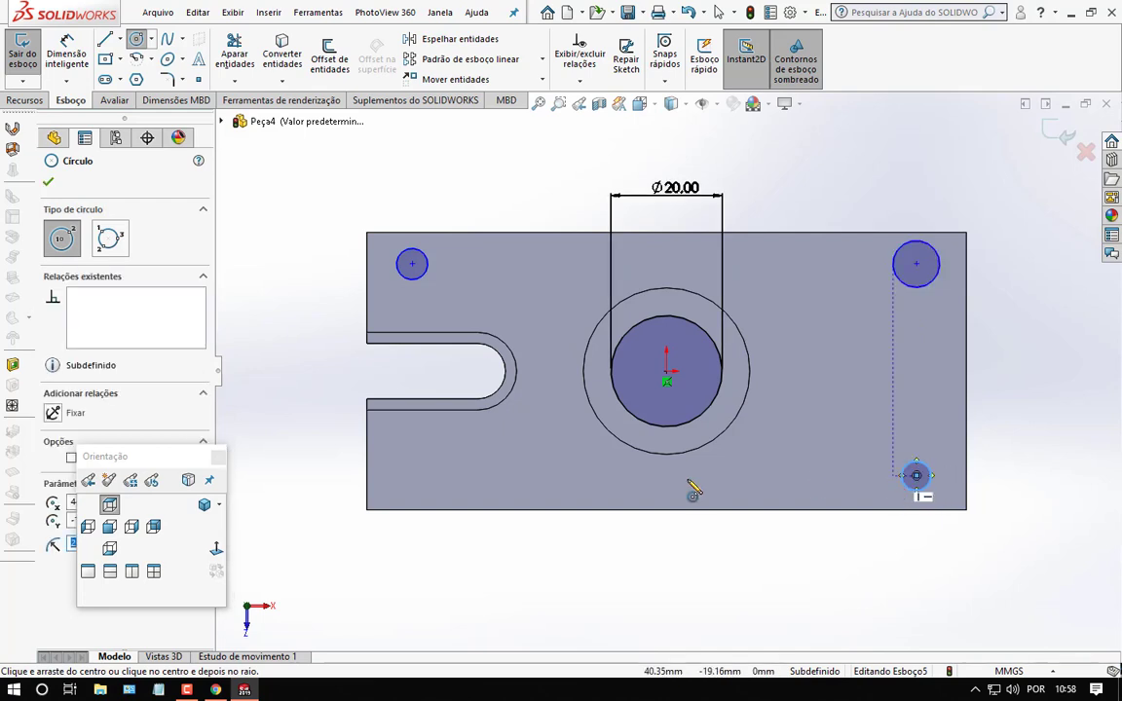
pyautogui.click(412, 475)
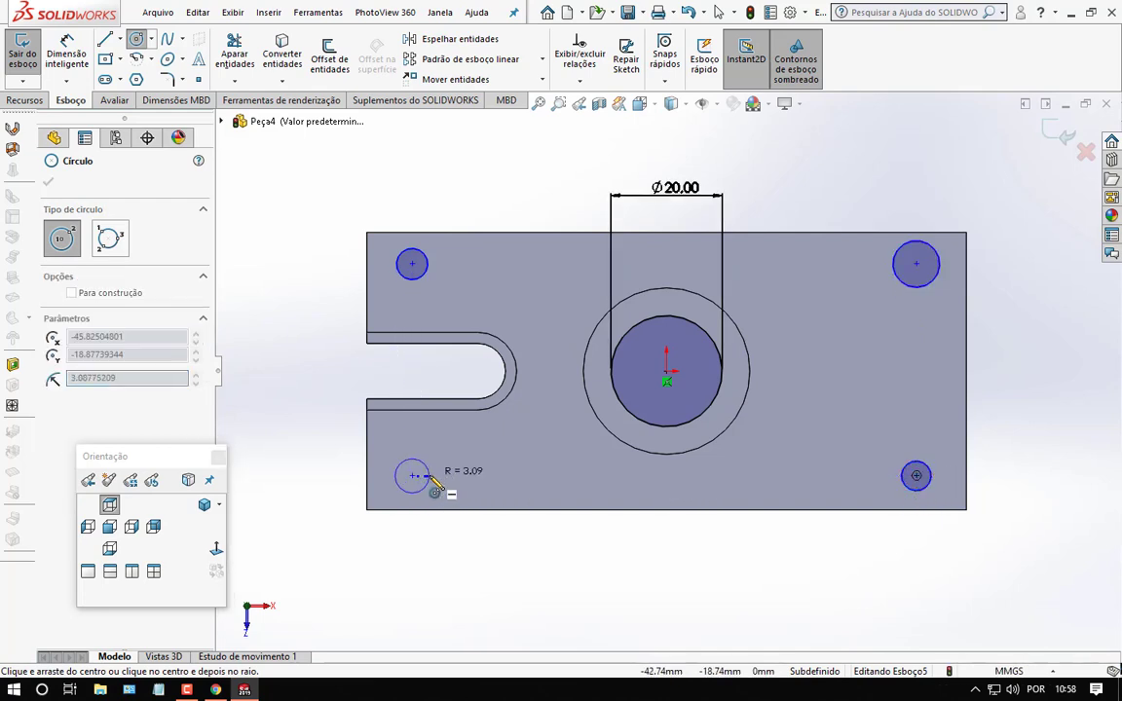
pyautogui.click(430, 477)
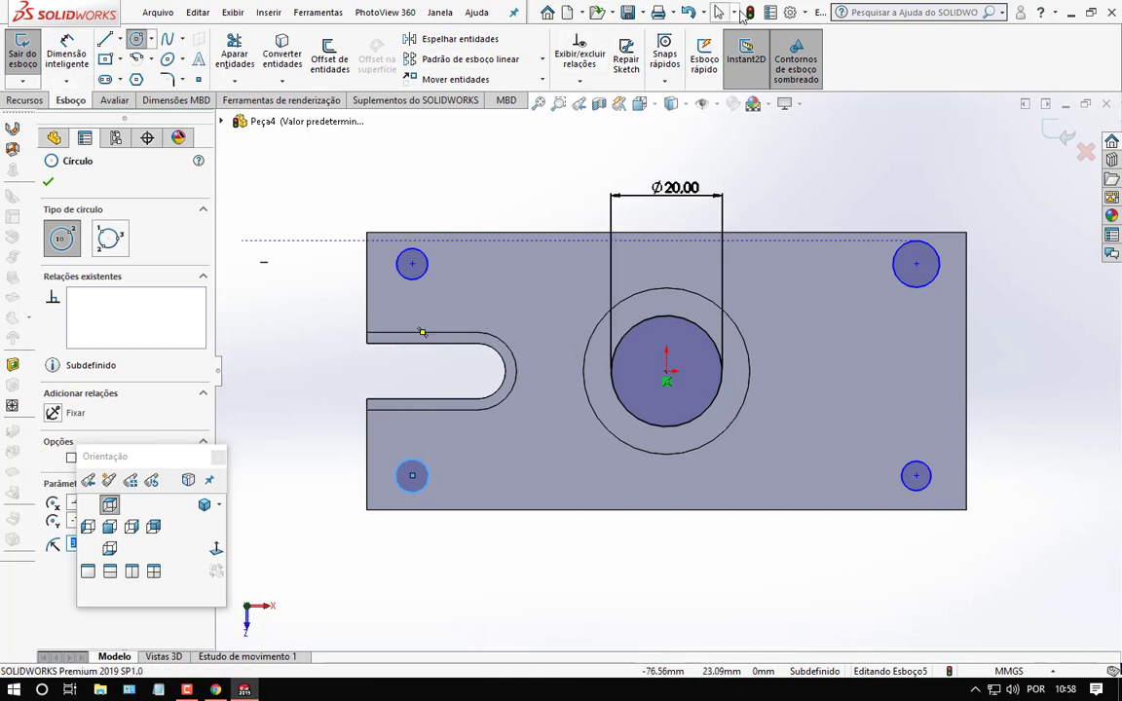
pyautogui.click(720, 13)
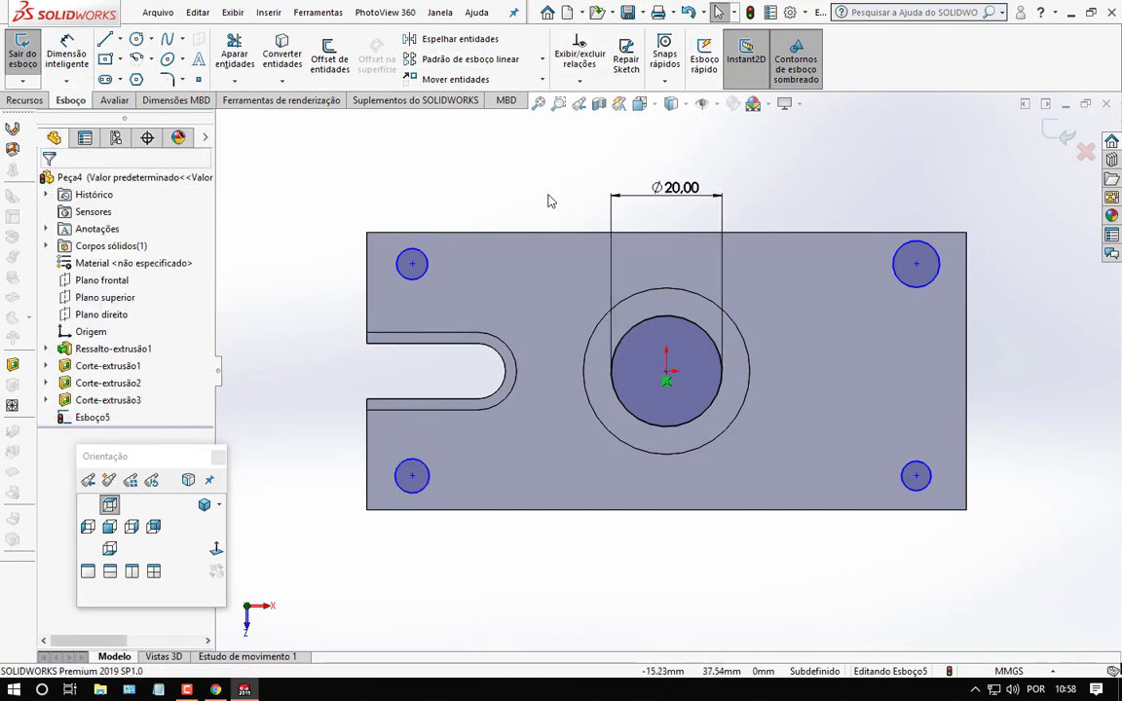
# Step: Align the top hole centres horizontally and the right hole centres vertically
pyautogui.click(412, 264)
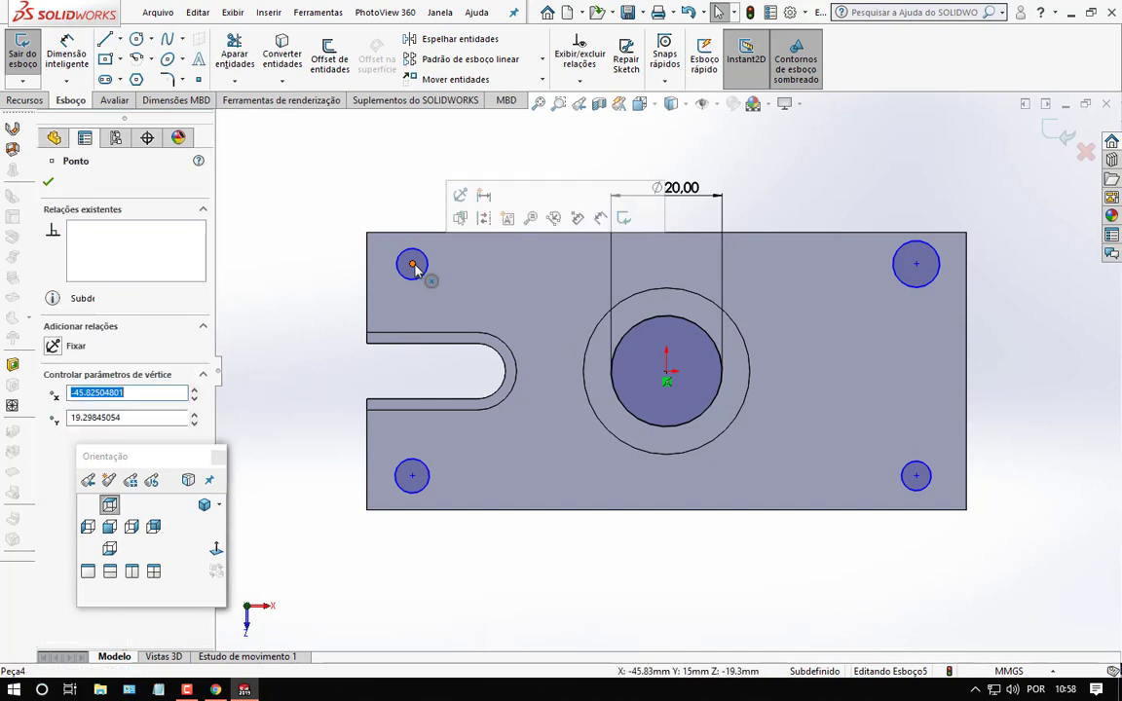
pyautogui.keyDown('ctrl'); pyautogui.click(918, 265); pyautogui.keyUp('ctrl')
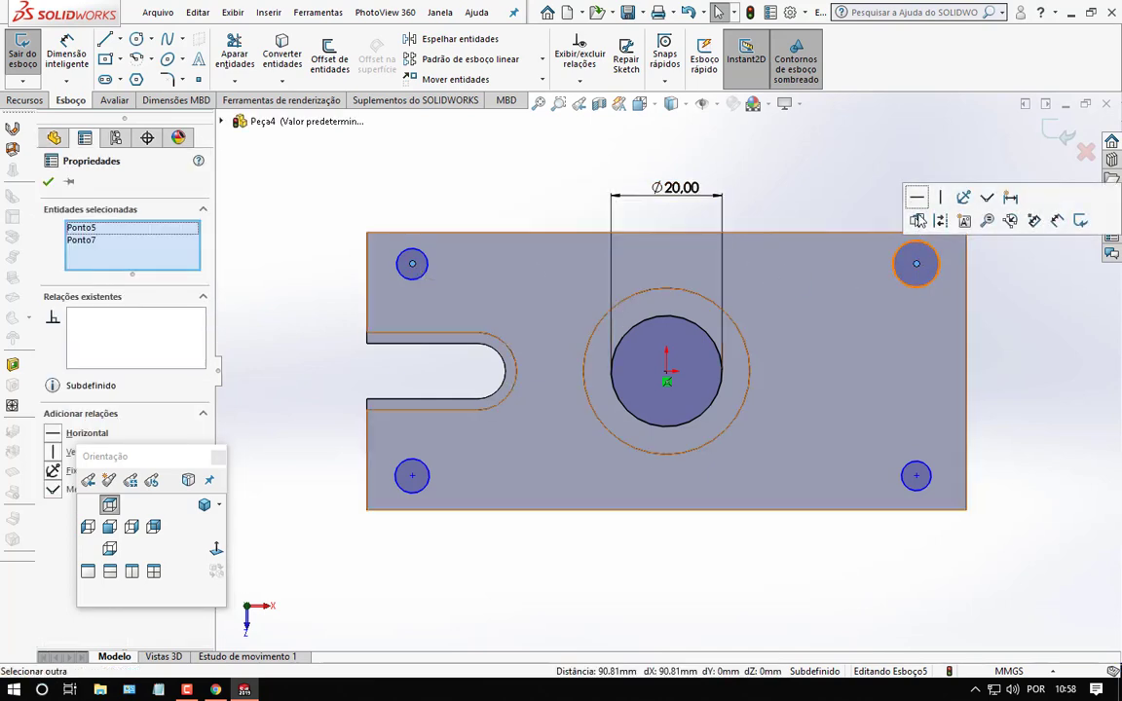
pyautogui.click(918, 200)
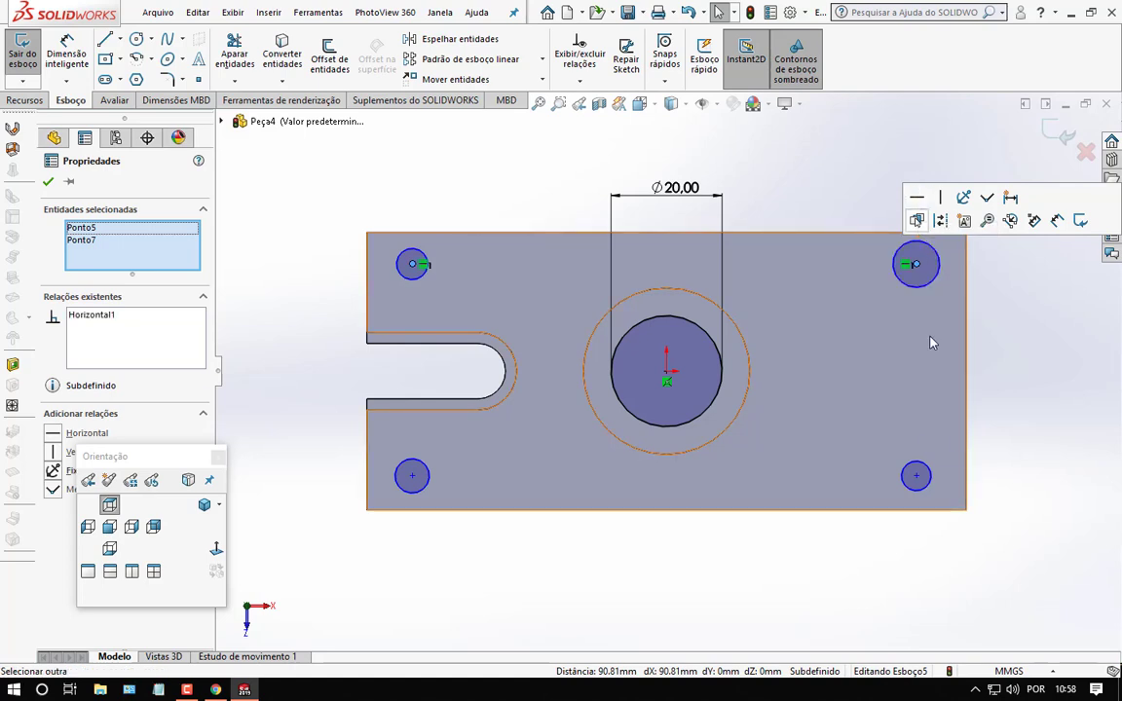
pyautogui.click(917, 477)
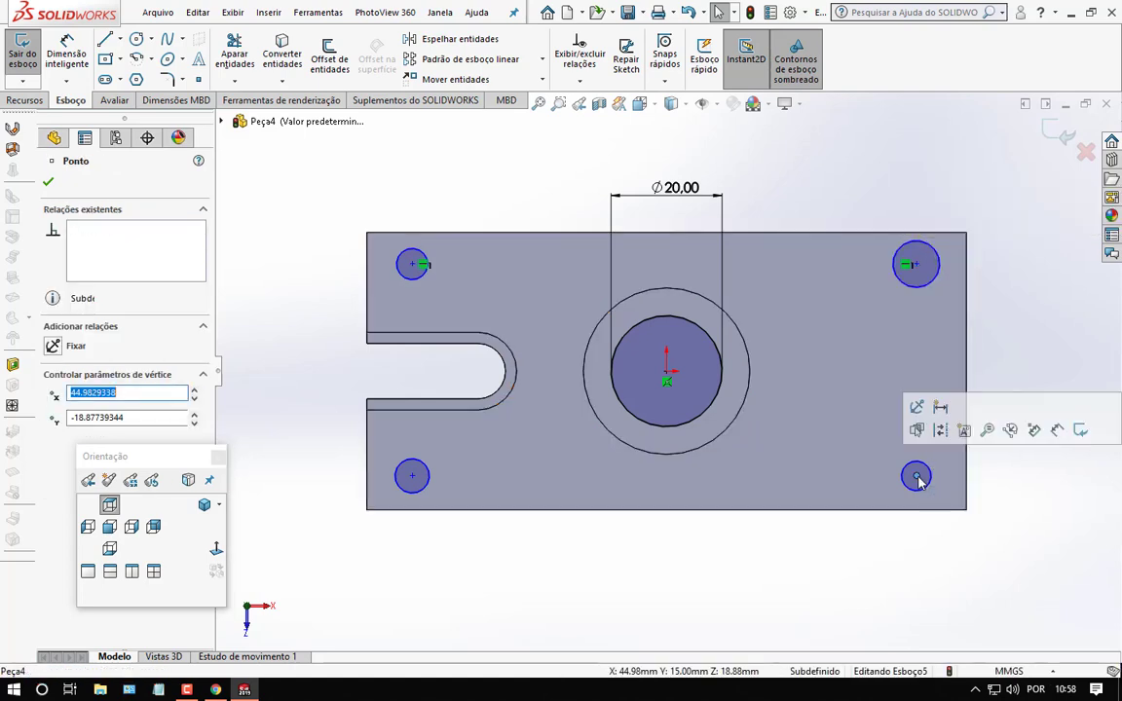
pyautogui.keyDown('ctrl'); pyautogui.click(914, 265); pyautogui.keyUp('ctrl')
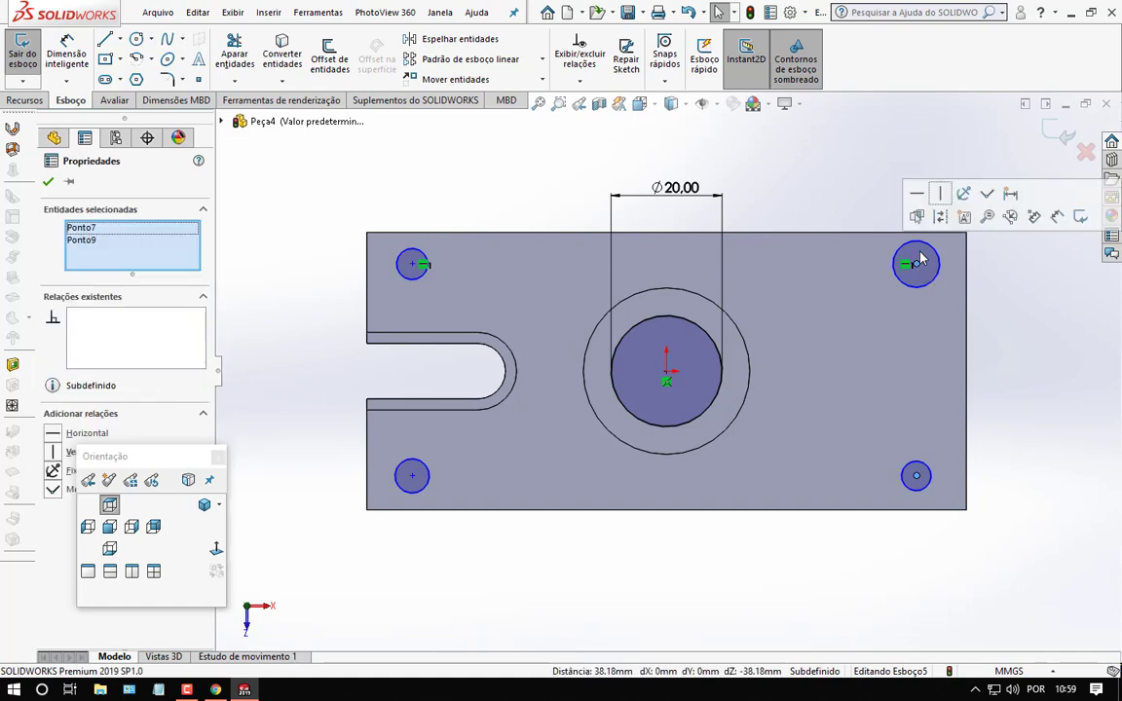
pyautogui.click(941, 196)
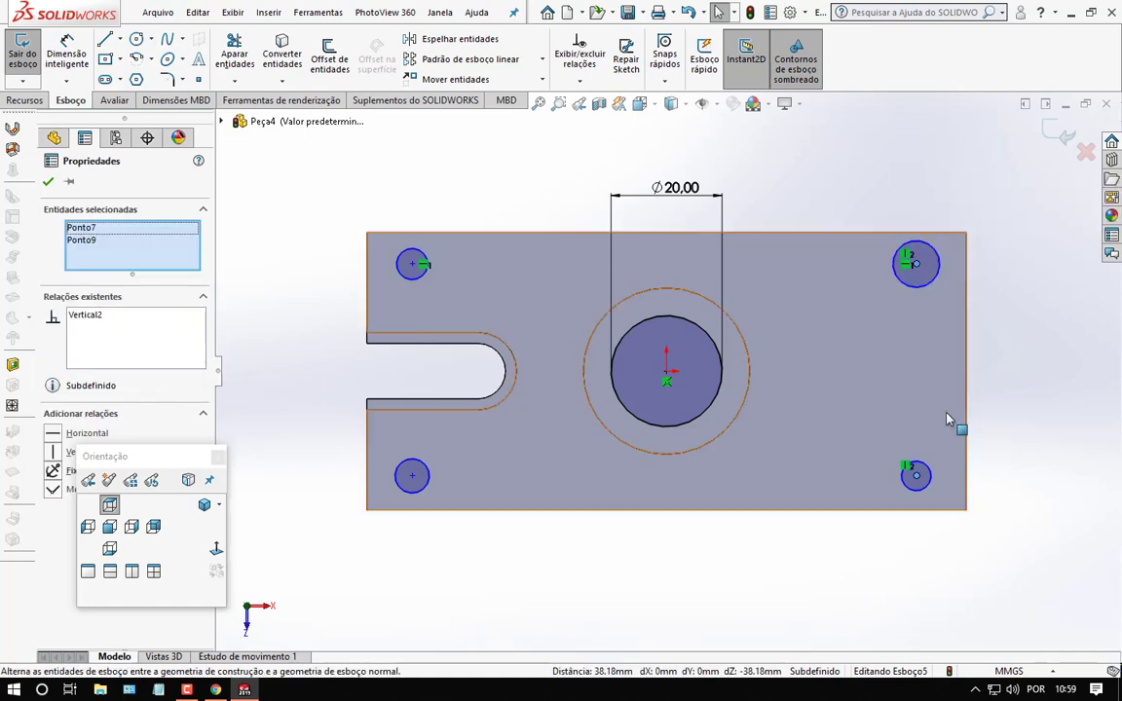
# Step: Align the bottom hole centres horizontally and the left hole centres vertically
pyautogui.keyDown('ctrl'); pyautogui.click(918, 477); pyautogui.keyUp('ctrl')
pyautogui.keyDown('ctrl'); pyautogui.click(918, 477); pyautogui.keyUp('ctrl')
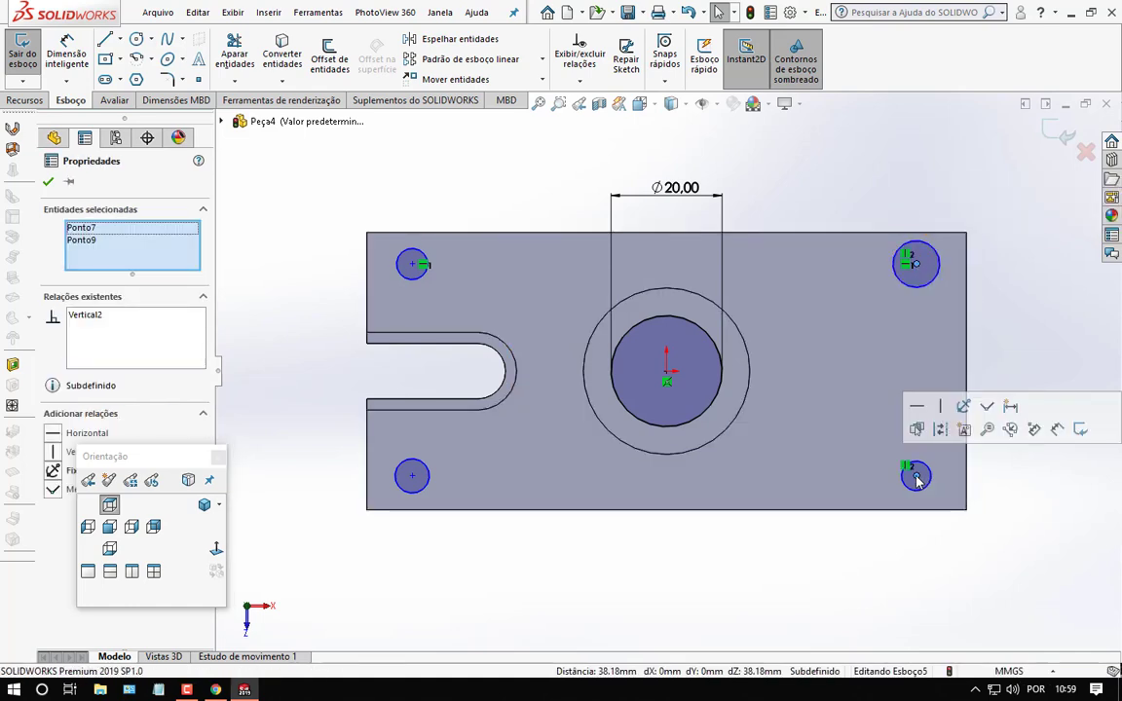
pyautogui.click(916, 478)
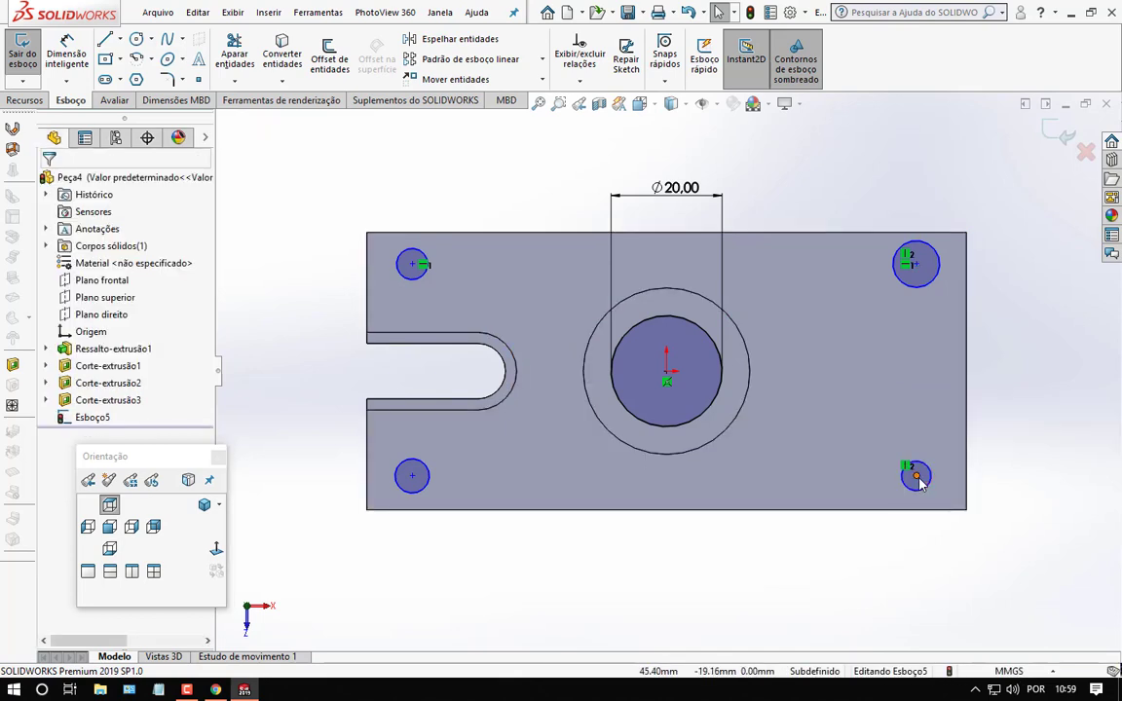
pyautogui.keyDown('ctrl'); pyautogui.click(411, 478); pyautogui.keyUp('ctrl')
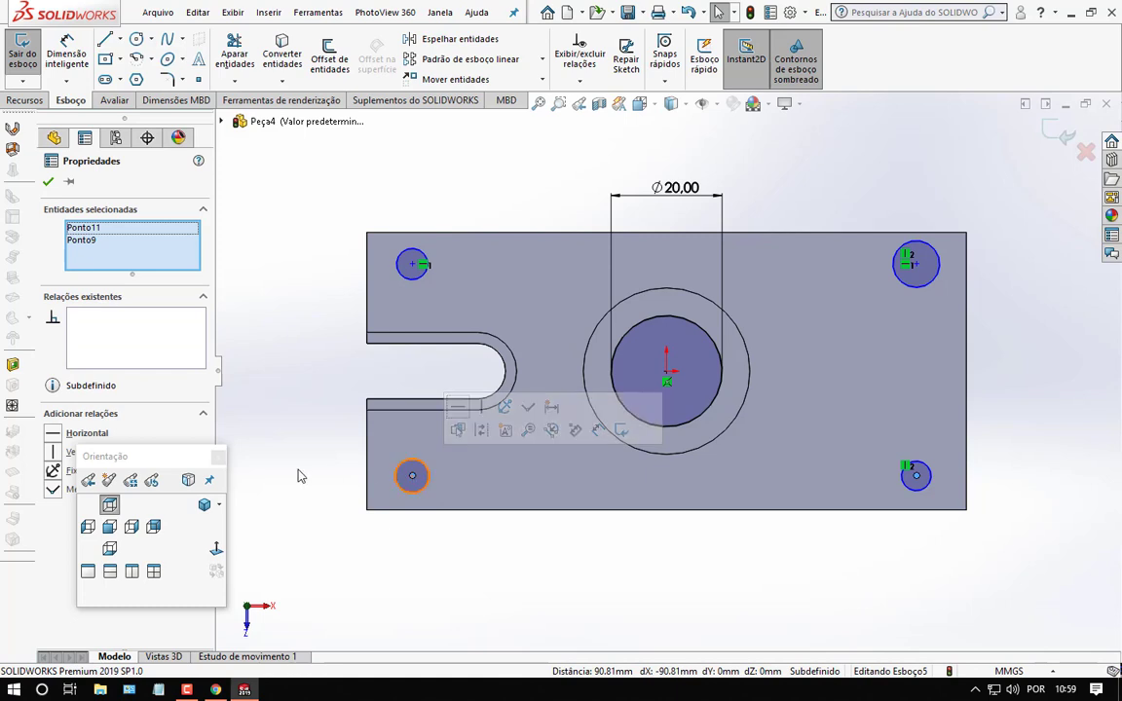
pyautogui.press('space')
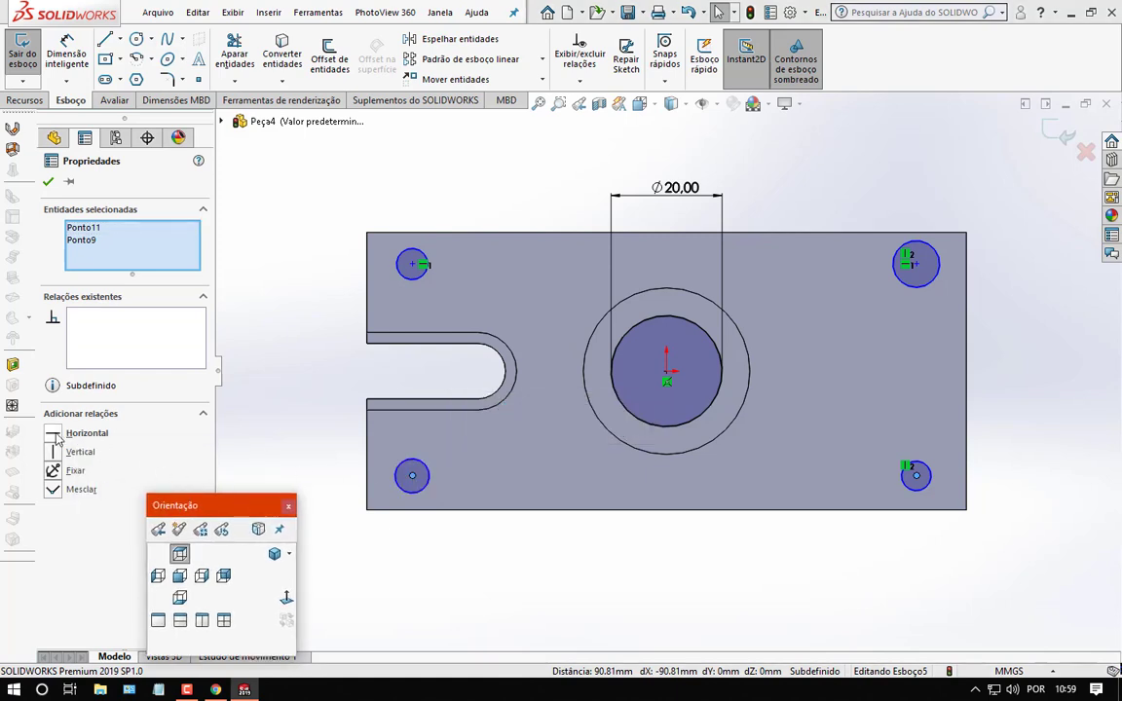
pyautogui.click(54, 434)
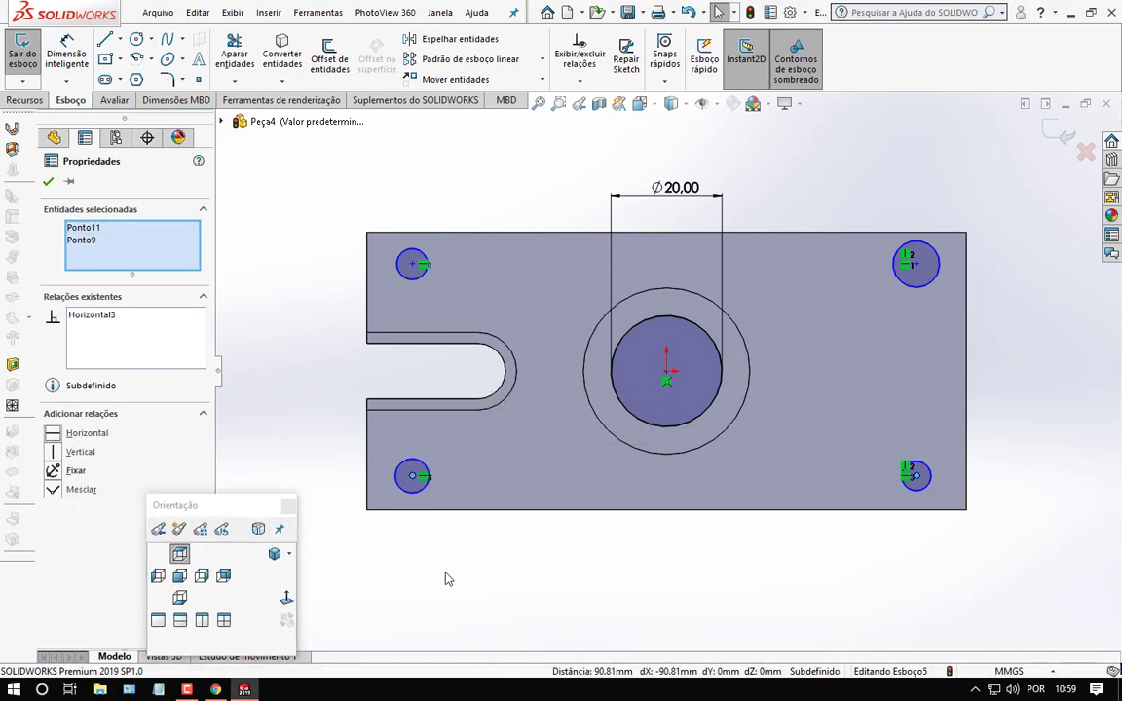
pyautogui.click(418, 516)
pyautogui.click(413, 475)
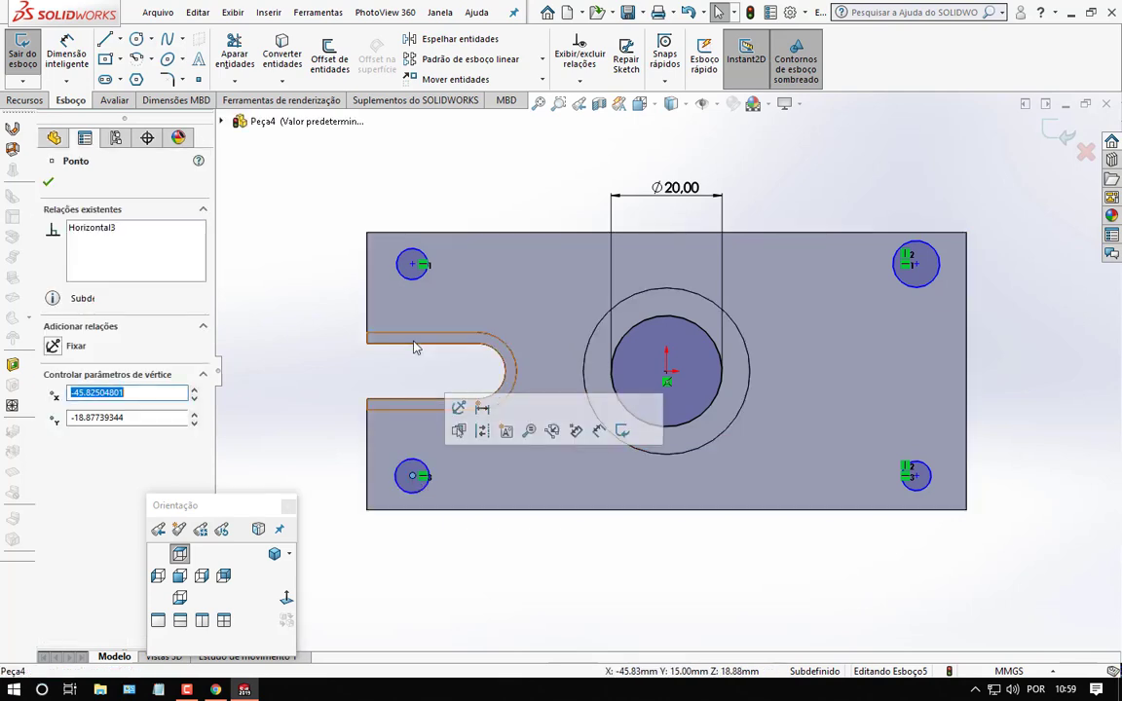
pyautogui.keyDown('ctrl'); pyautogui.click(412, 263); pyautogui.keyUp('ctrl')
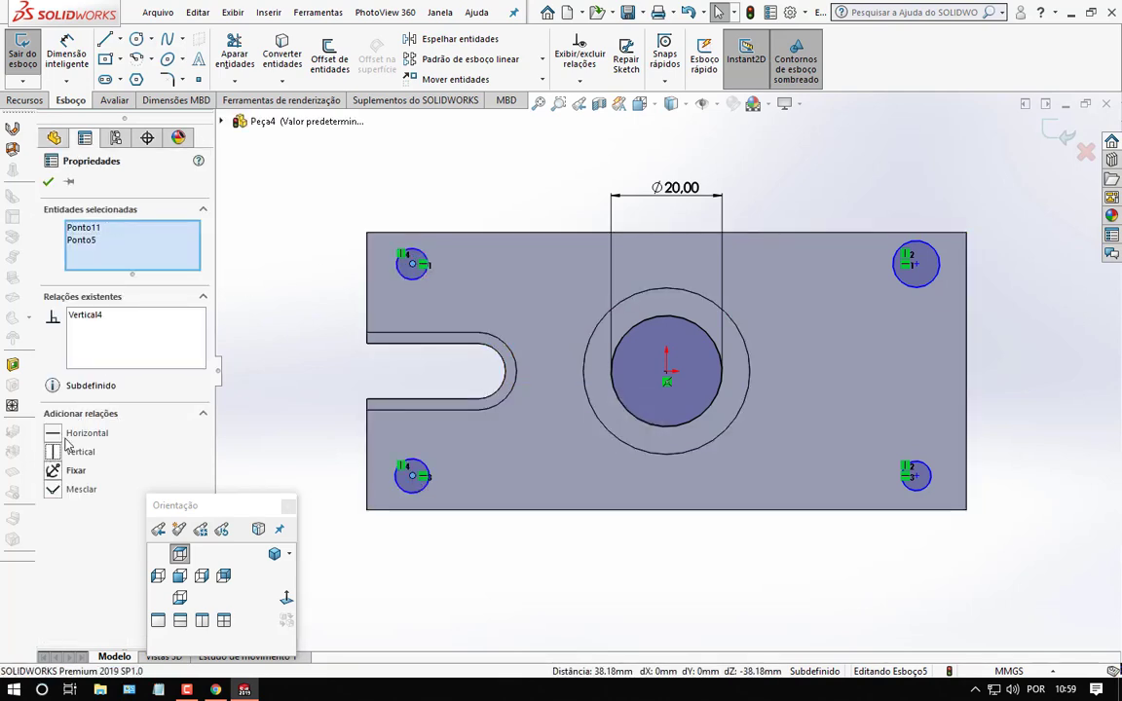
pyautogui.click(48, 185)
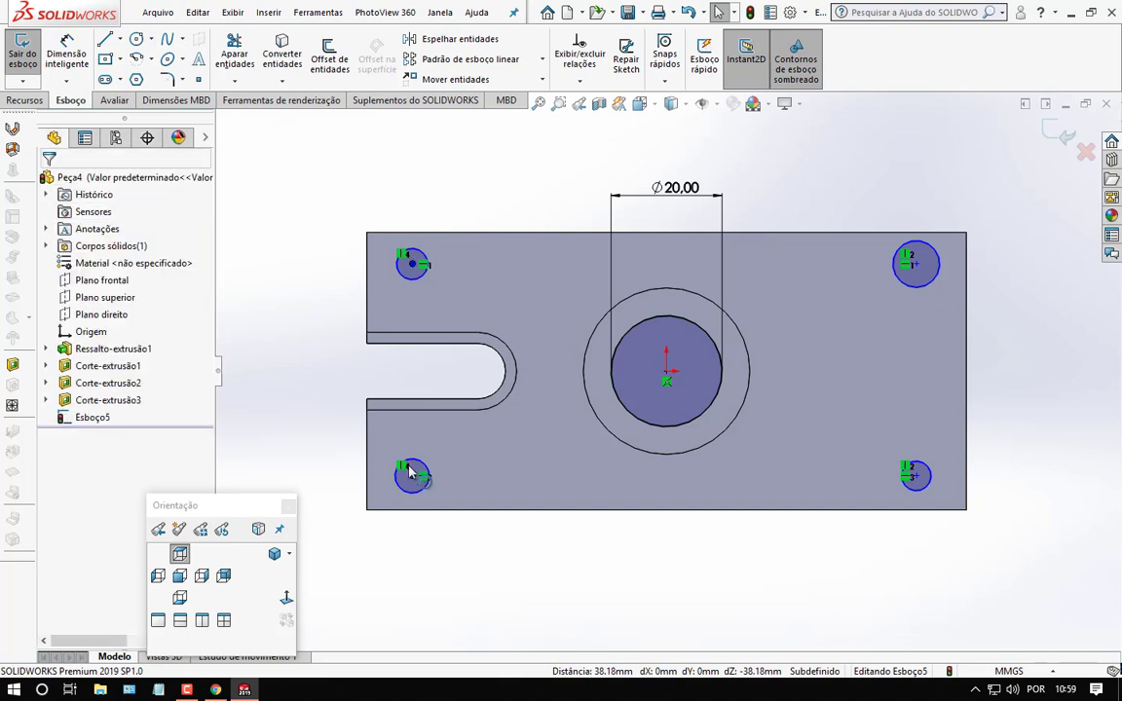
# Step: Make all four corner circles equal in size
pyautogui.click(425, 256)
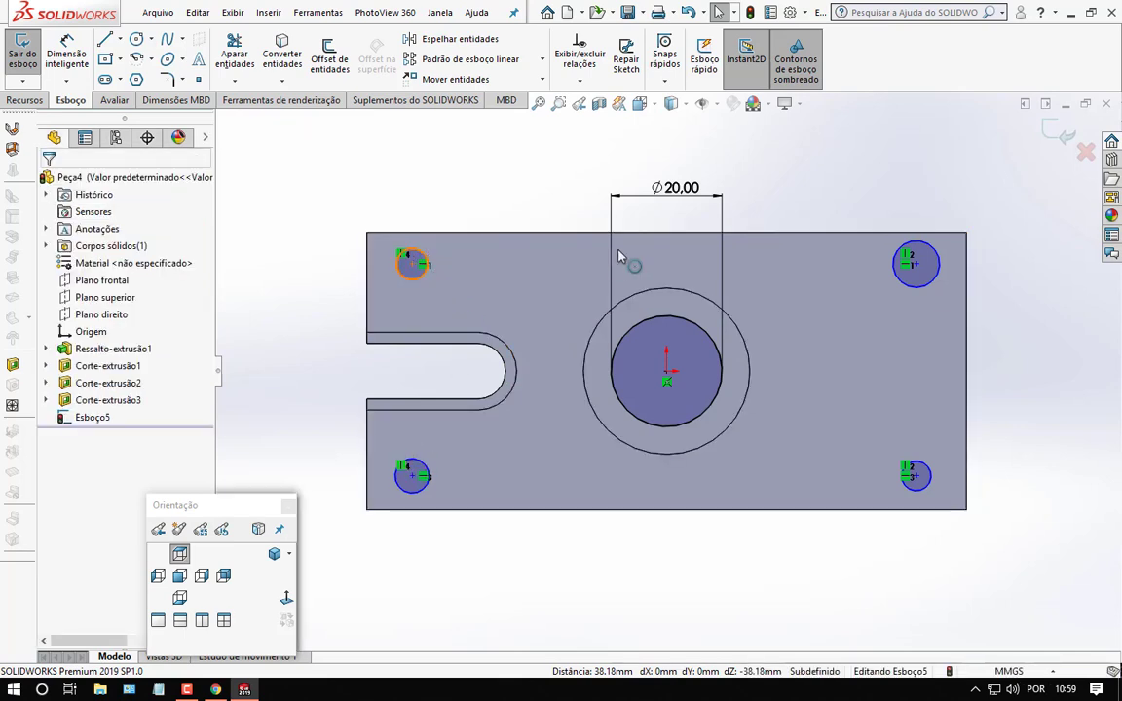
pyautogui.keyDown('ctrl'); pyautogui.click(895, 255); pyautogui.keyUp('ctrl')
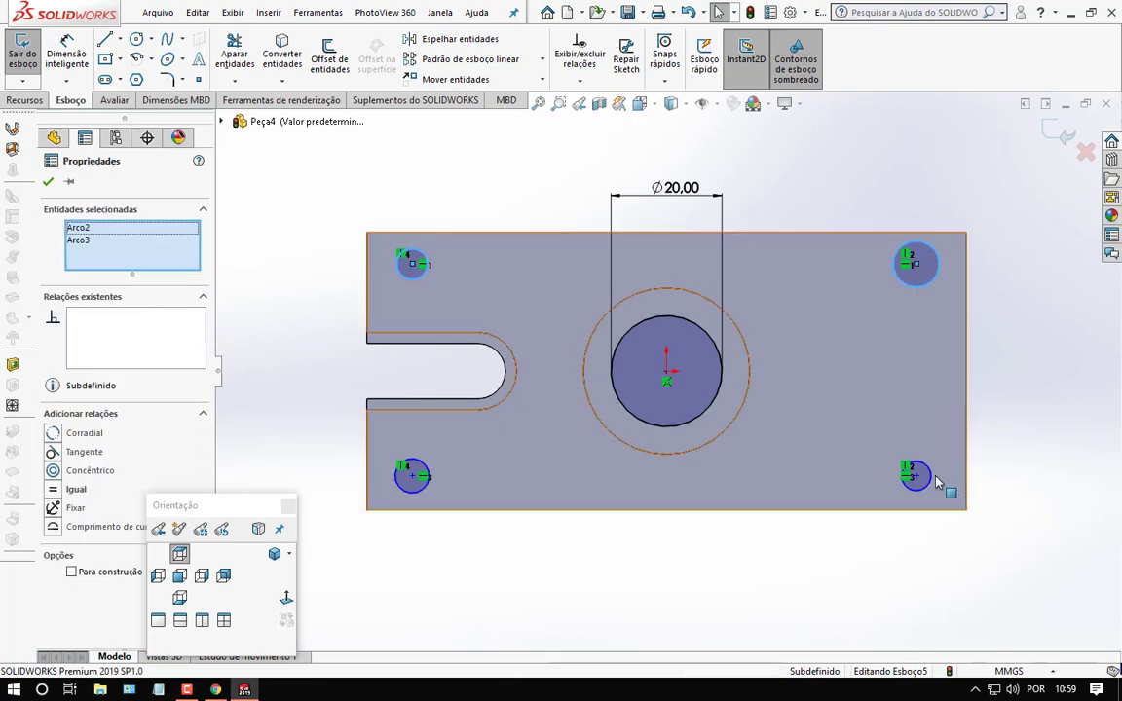
pyautogui.keyDown('ctrl'); pyautogui.click(930, 477); pyautogui.keyUp('ctrl')
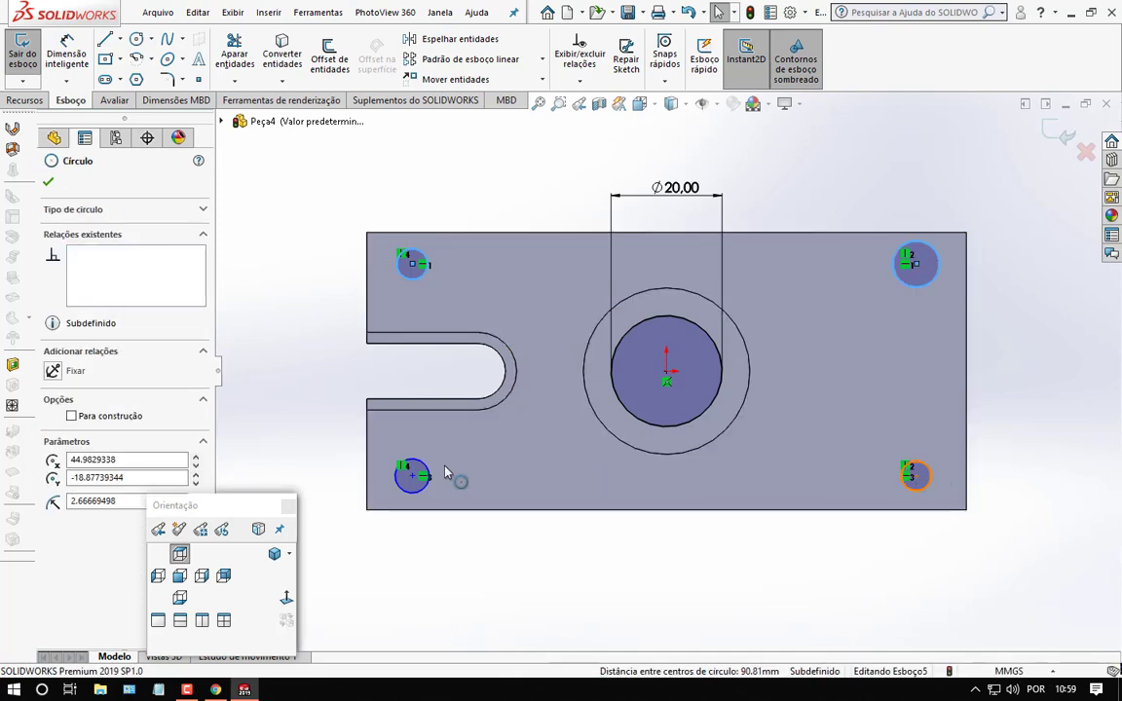
pyautogui.keyDown('ctrl'); pyautogui.click(421, 472); pyautogui.keyUp('ctrl')
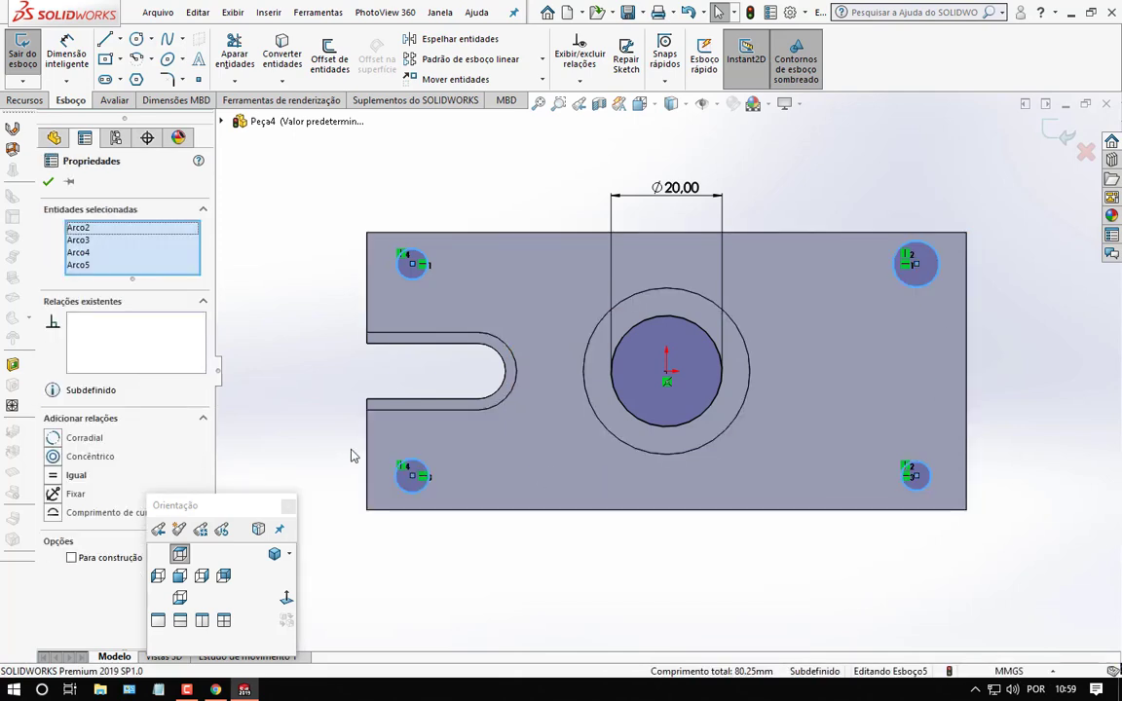
pyautogui.click(53, 475)
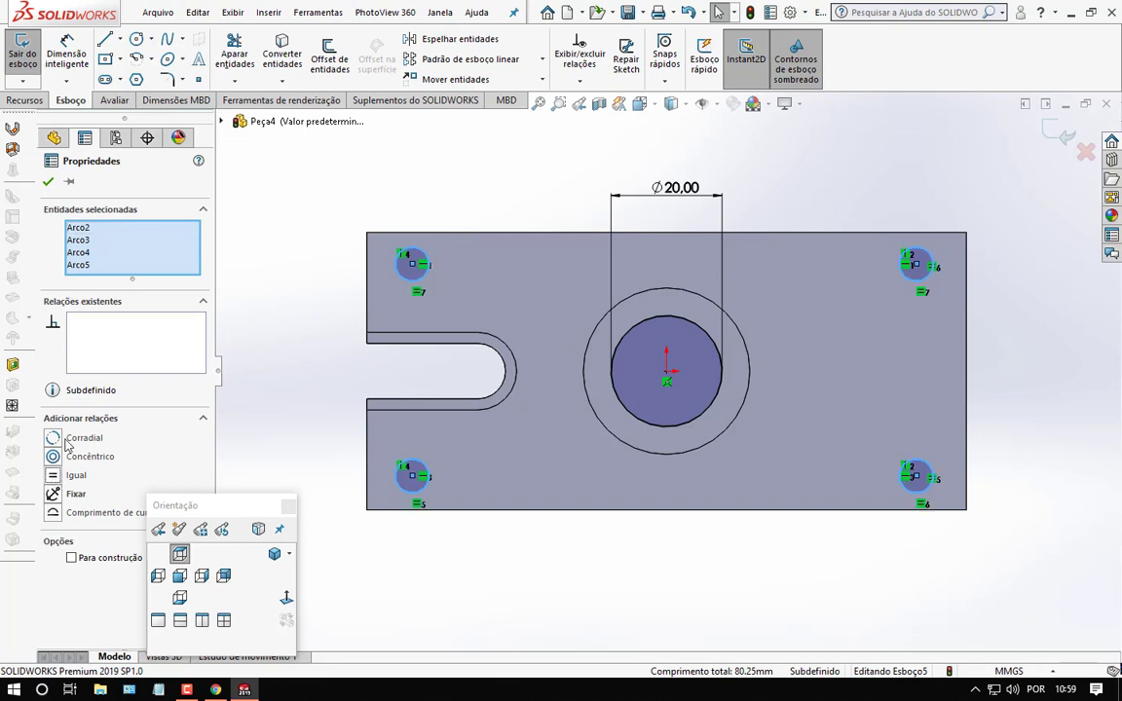
pyautogui.click(49, 183)
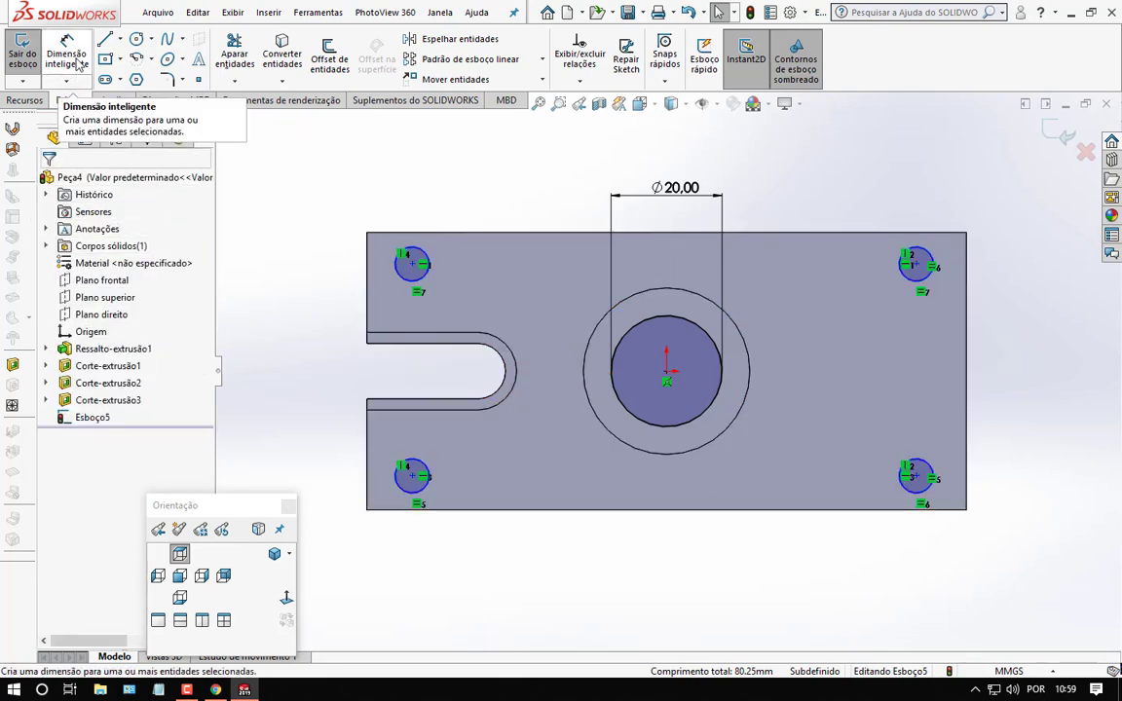
# Step: Dimension the right hole spacing to 30 mm and the offset from centre to 15 mm
pyautogui.click(77, 63)
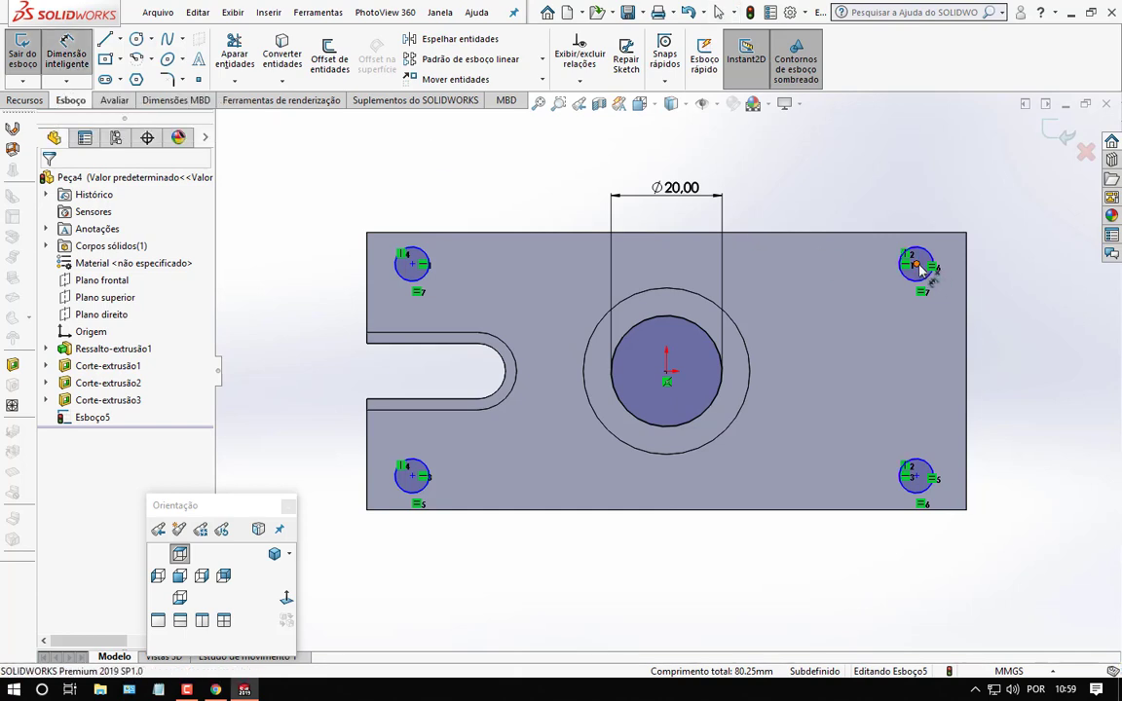
pyautogui.click(915, 264)
pyautogui.click(916, 477)
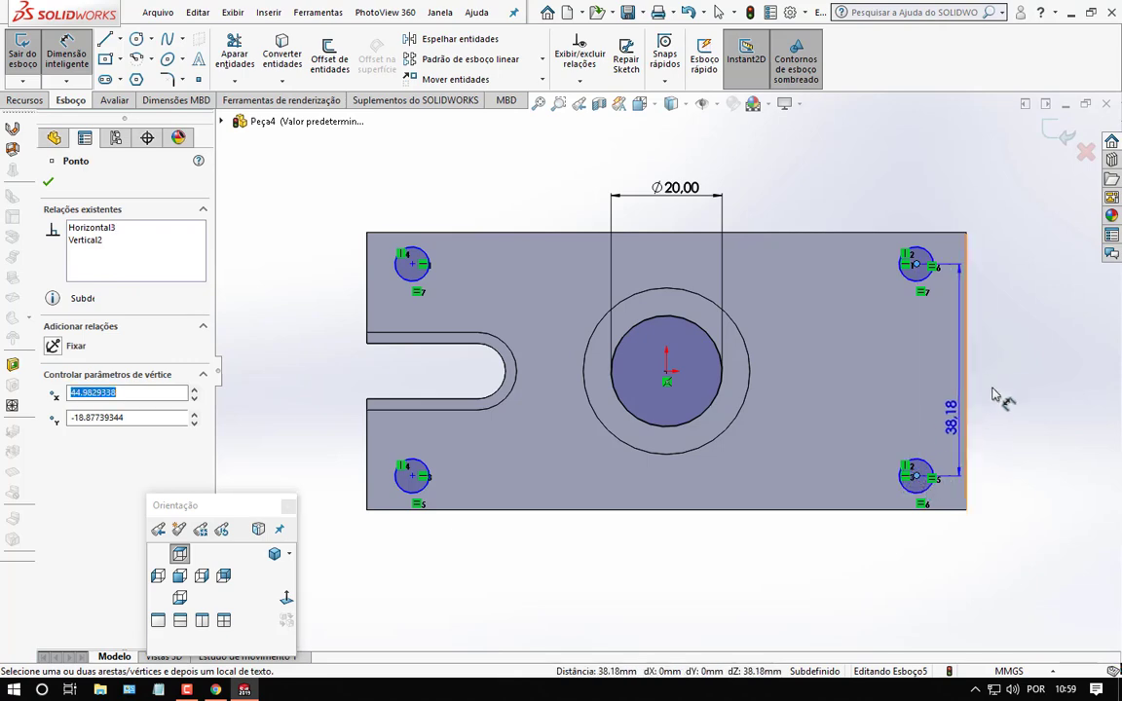
pyautogui.click(1037, 386)
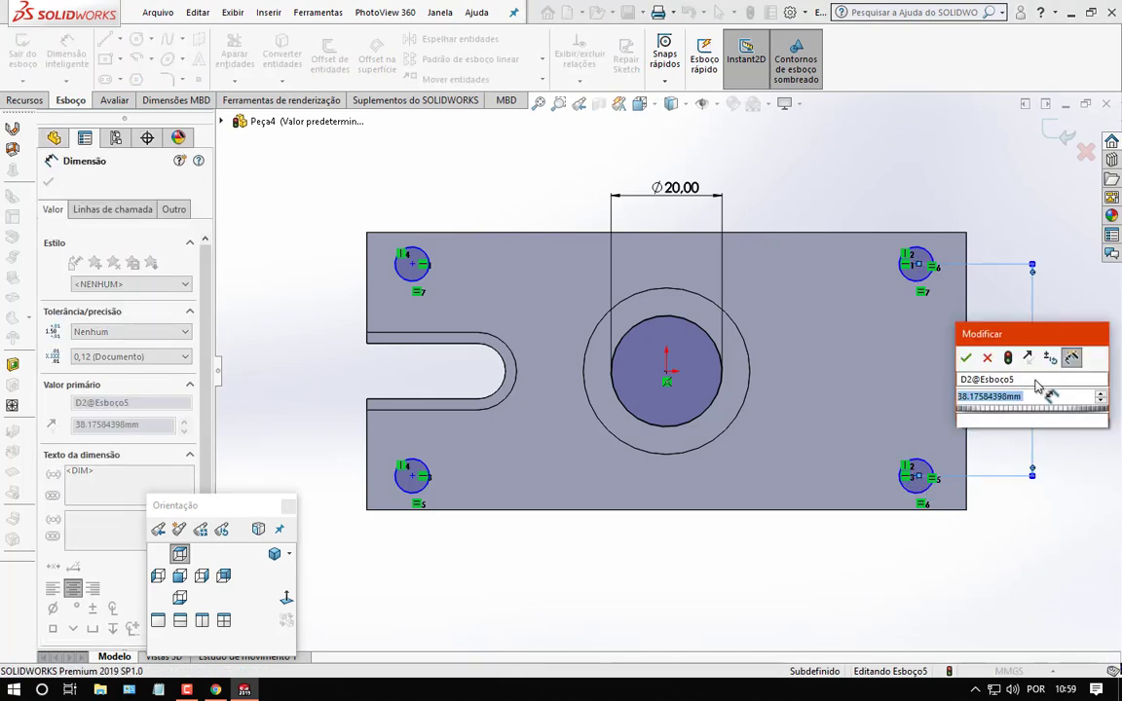
pyautogui.write('30')
pyautogui.press('Return')
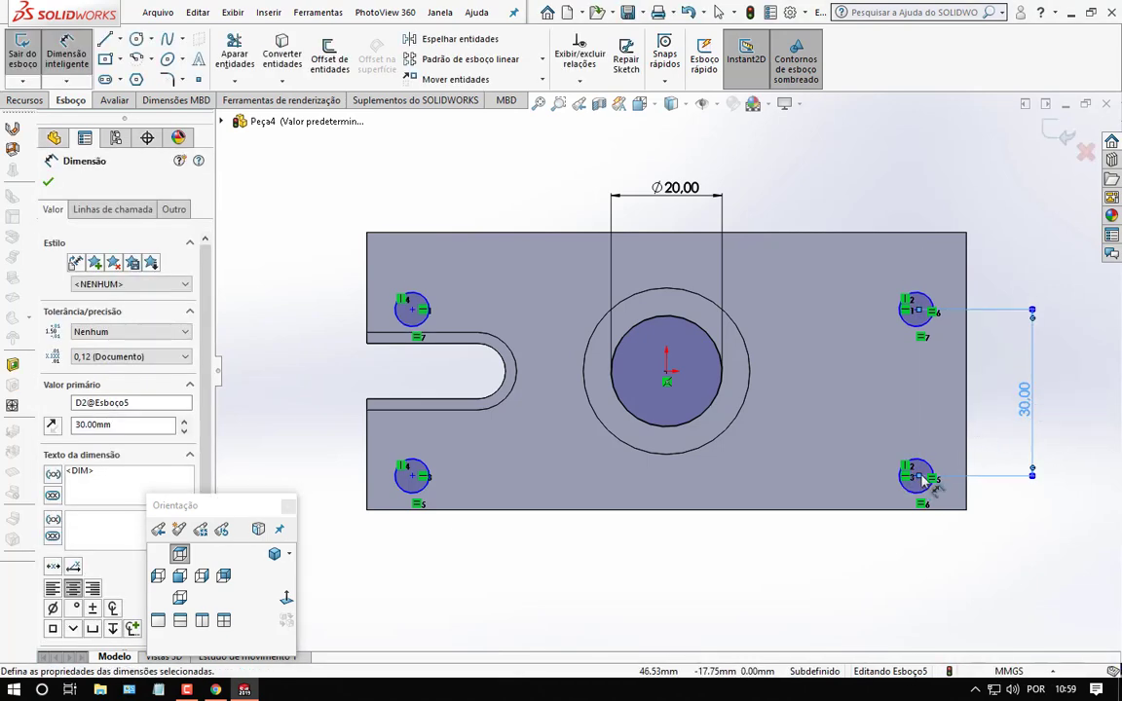
pyautogui.click(667, 378)
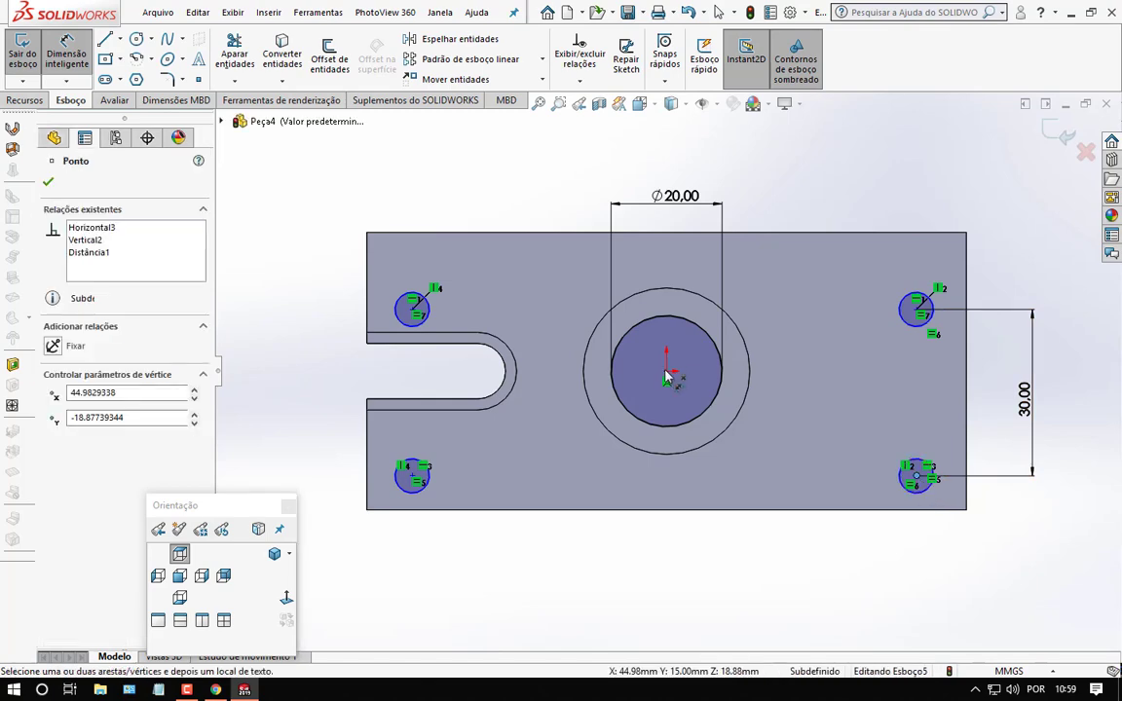
pyautogui.click(916, 476)
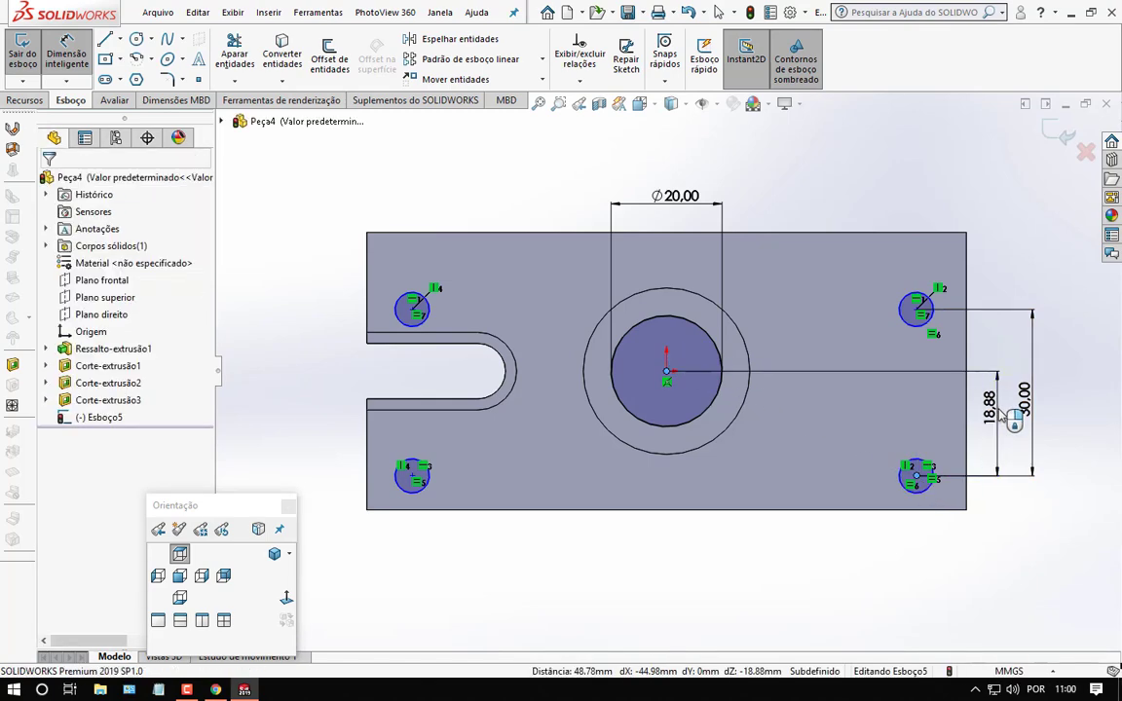
pyautogui.click(999, 417)
pyautogui.write('15')
pyautogui.press('Return')
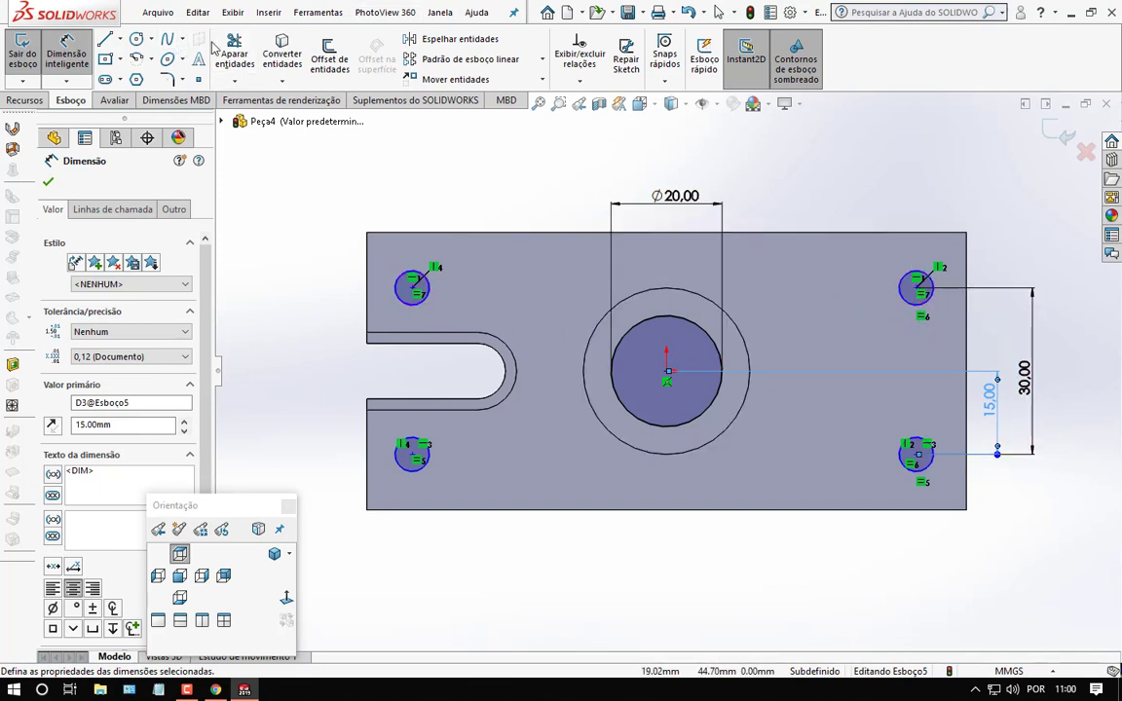
# Step: Place the right and left hole centres 12 mm from the plate edges
pyautogui.click(83, 52)
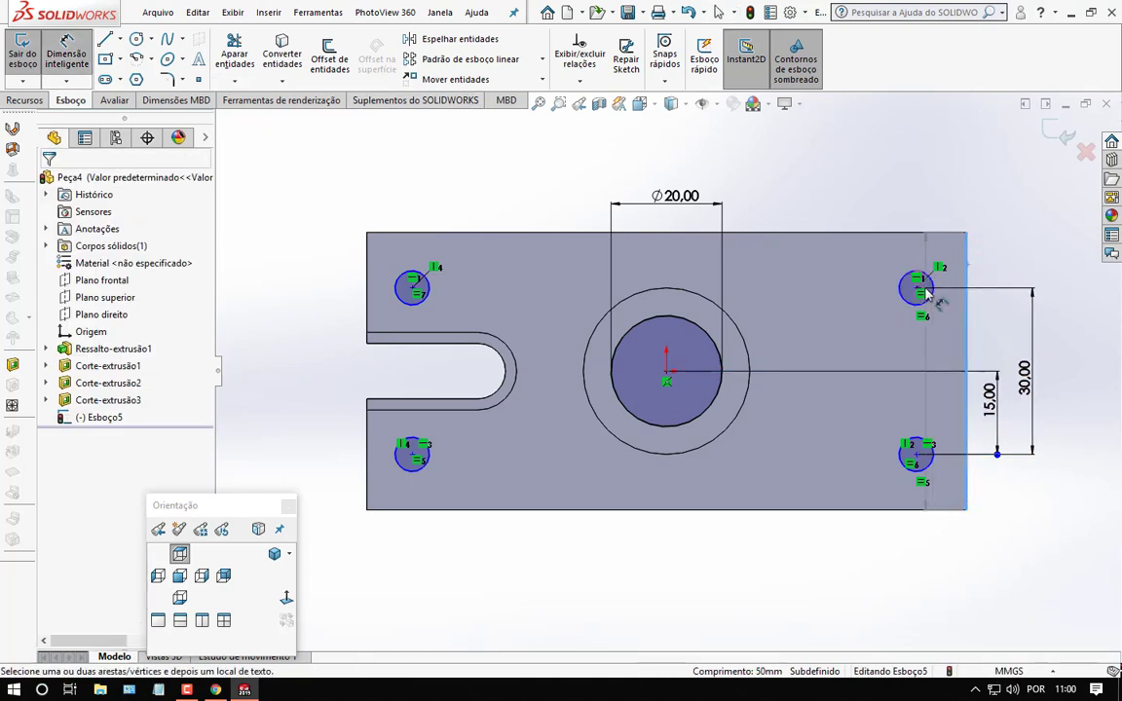
pyautogui.click(919, 290)
pyautogui.click(938, 174)
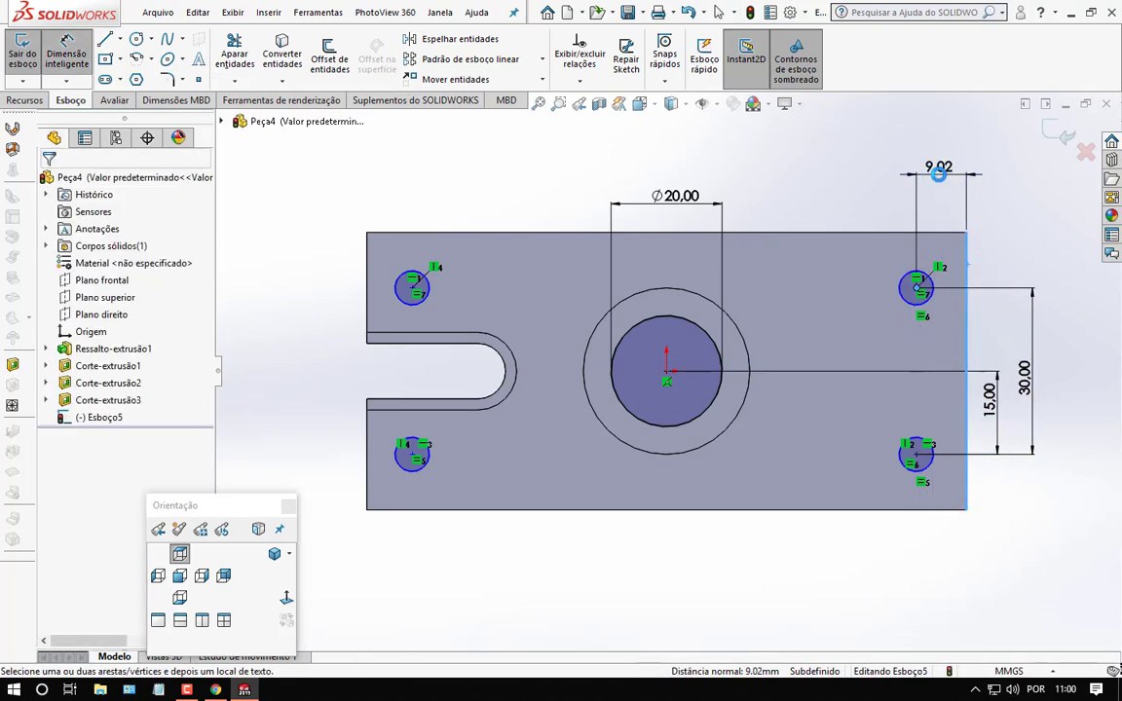
pyautogui.write('12')
pyautogui.press('Return')
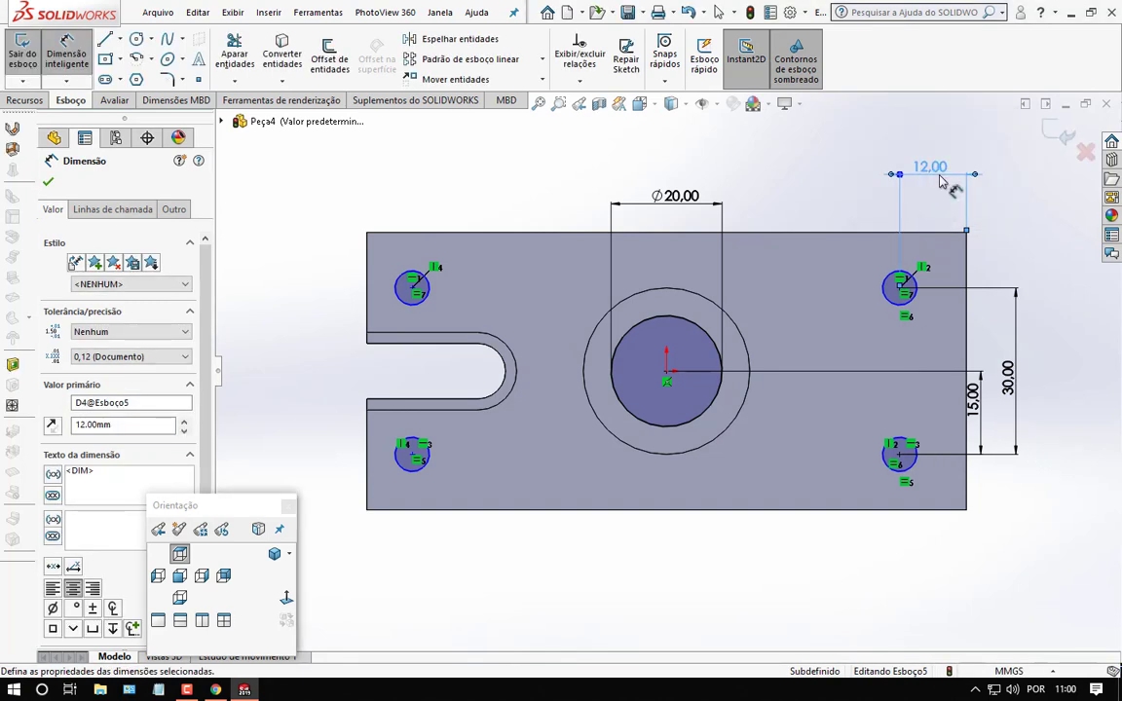
pyautogui.click(413, 288)
pyautogui.click(367, 292)
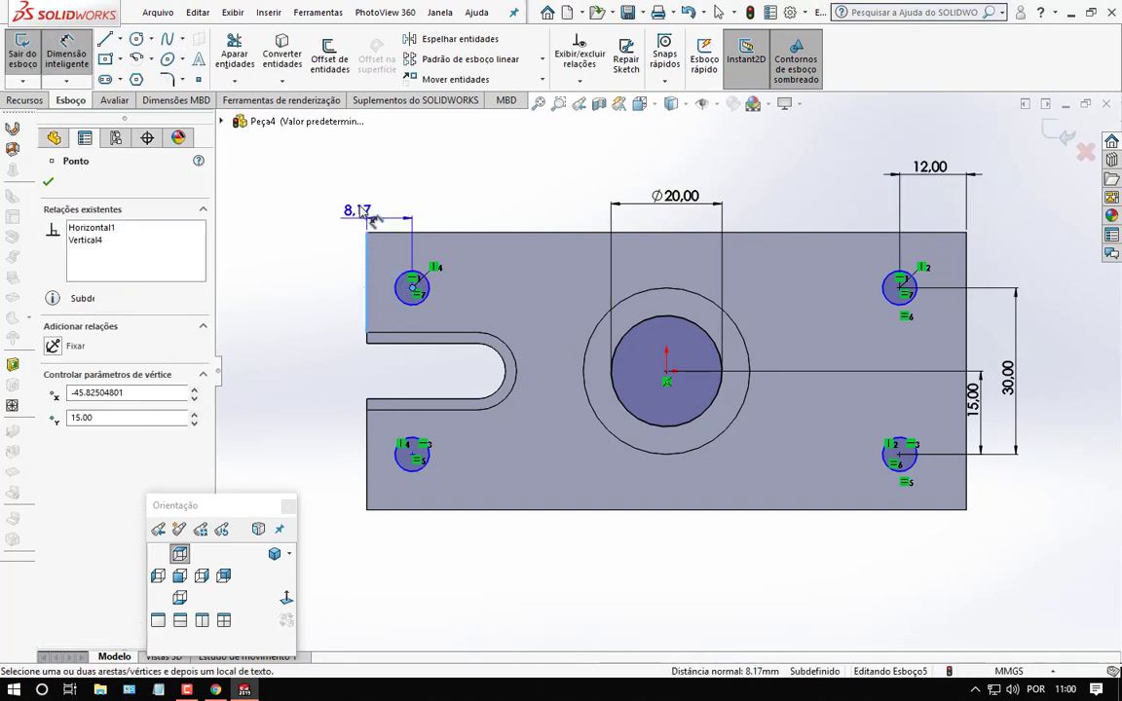
pyautogui.click(360, 187)
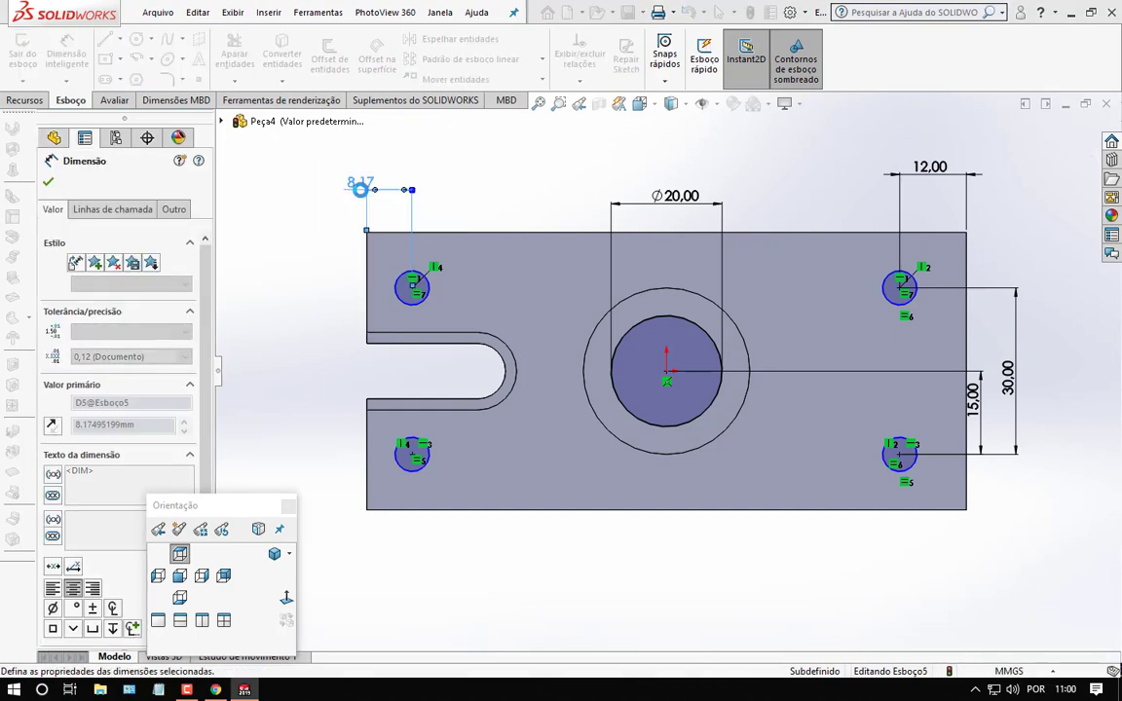
pyautogui.write('12')
pyautogui.press('Return')
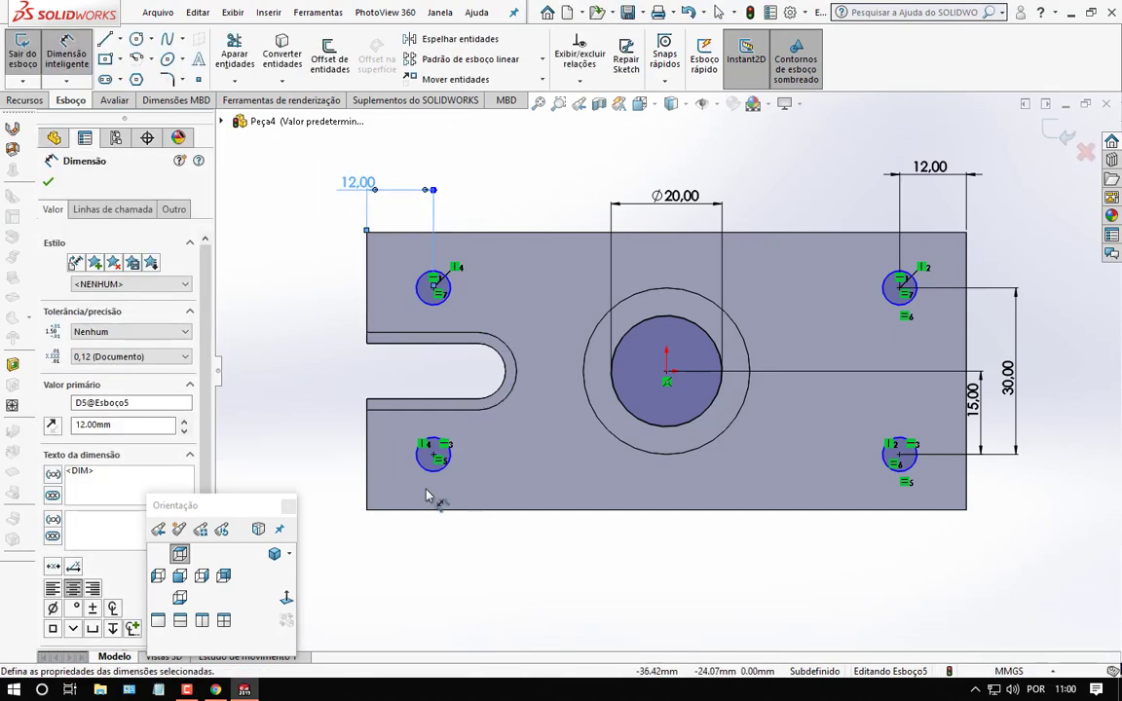
# Step: Set the hole diameter to Ø10 mm and exit the sketch
pyautogui.click(356, 465)
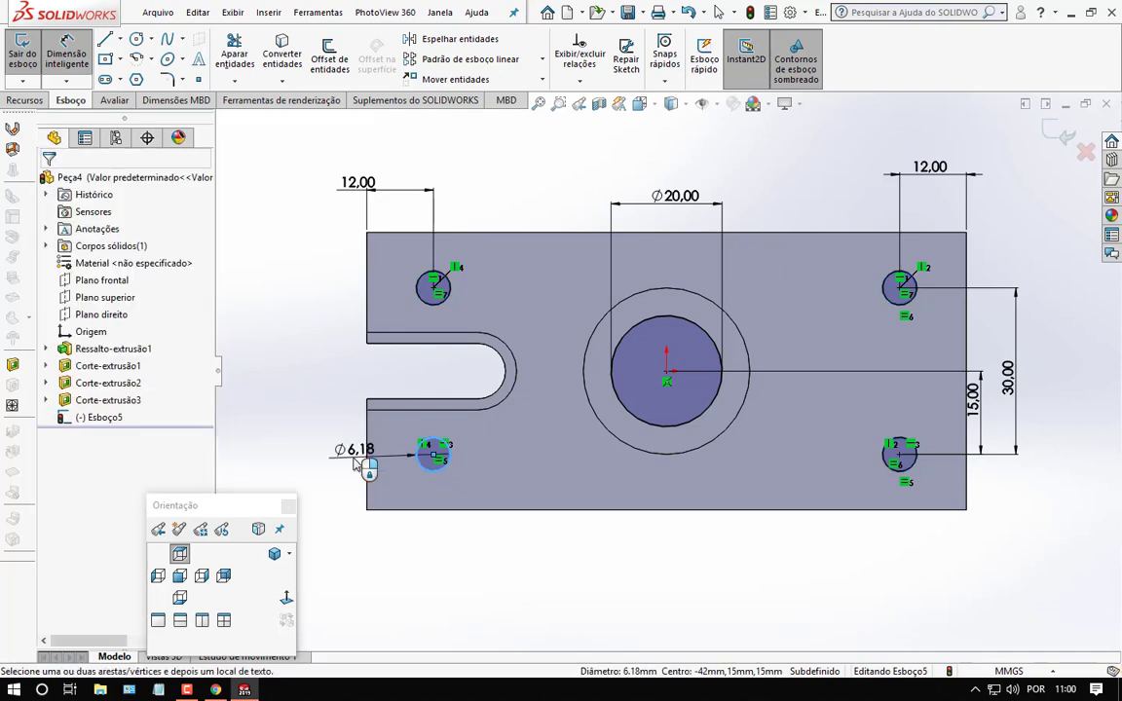
pyautogui.write('1')
pyautogui.press('Return')
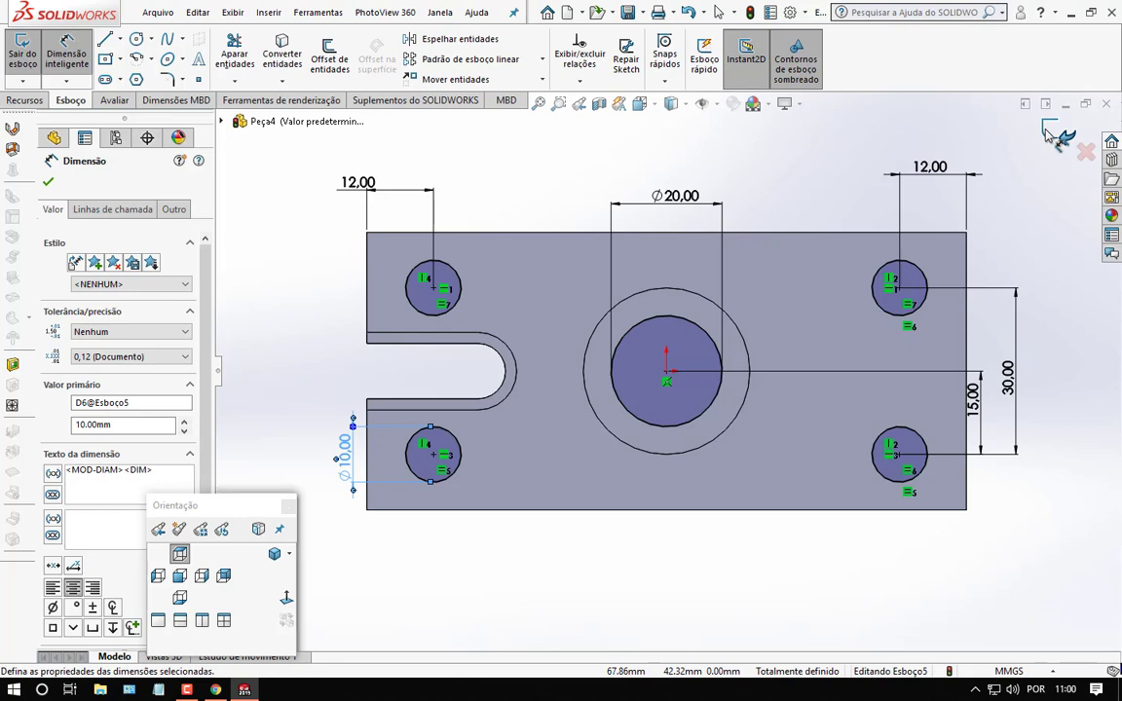
pyautogui.click(1052, 134)
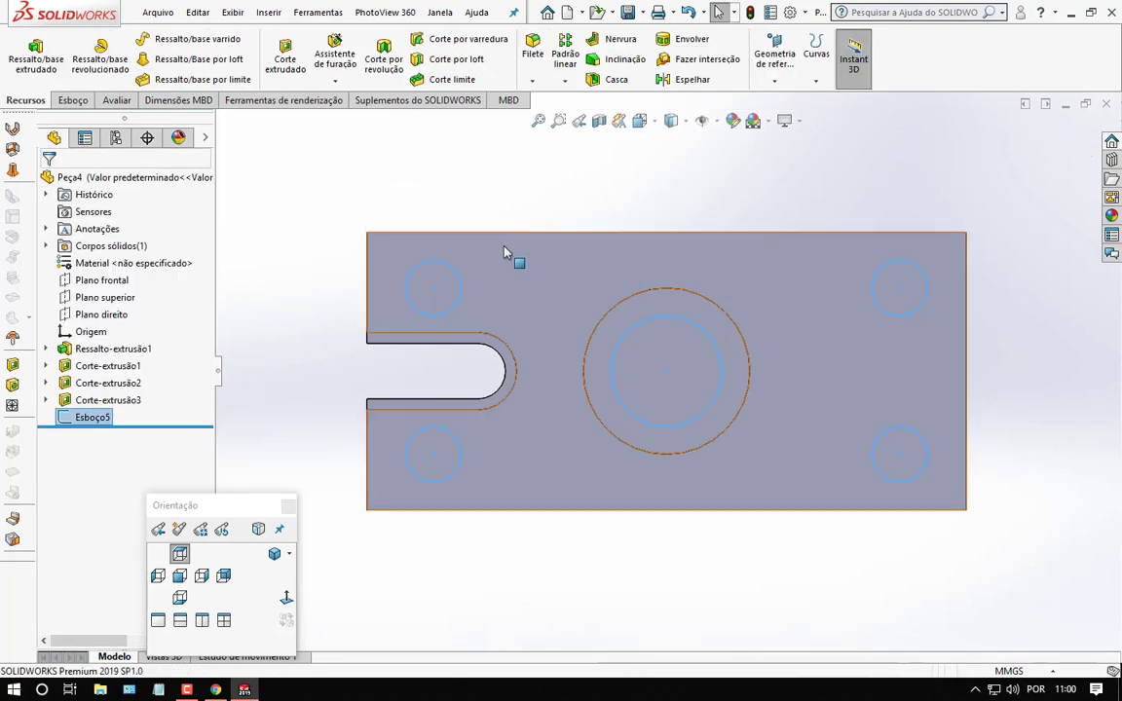
# Step: Extrude-cut the hole sketch with the 'Até o próximo' (up to next) end condition
pyautogui.click(285, 58)
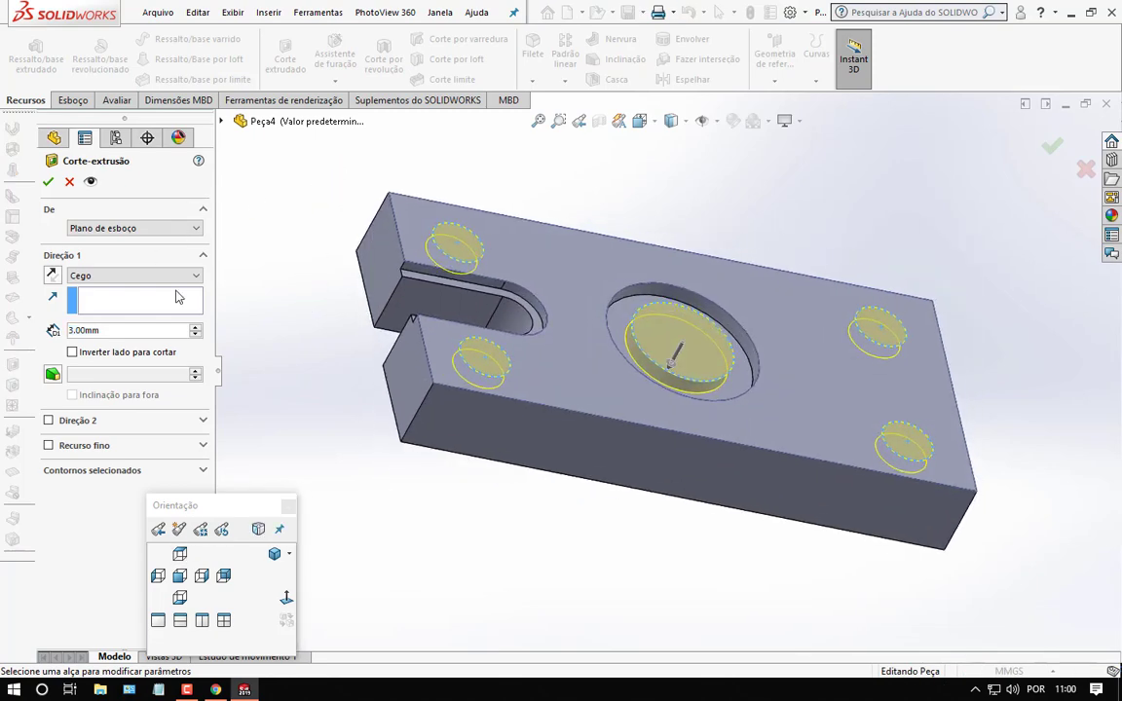
pyautogui.click(162, 277)
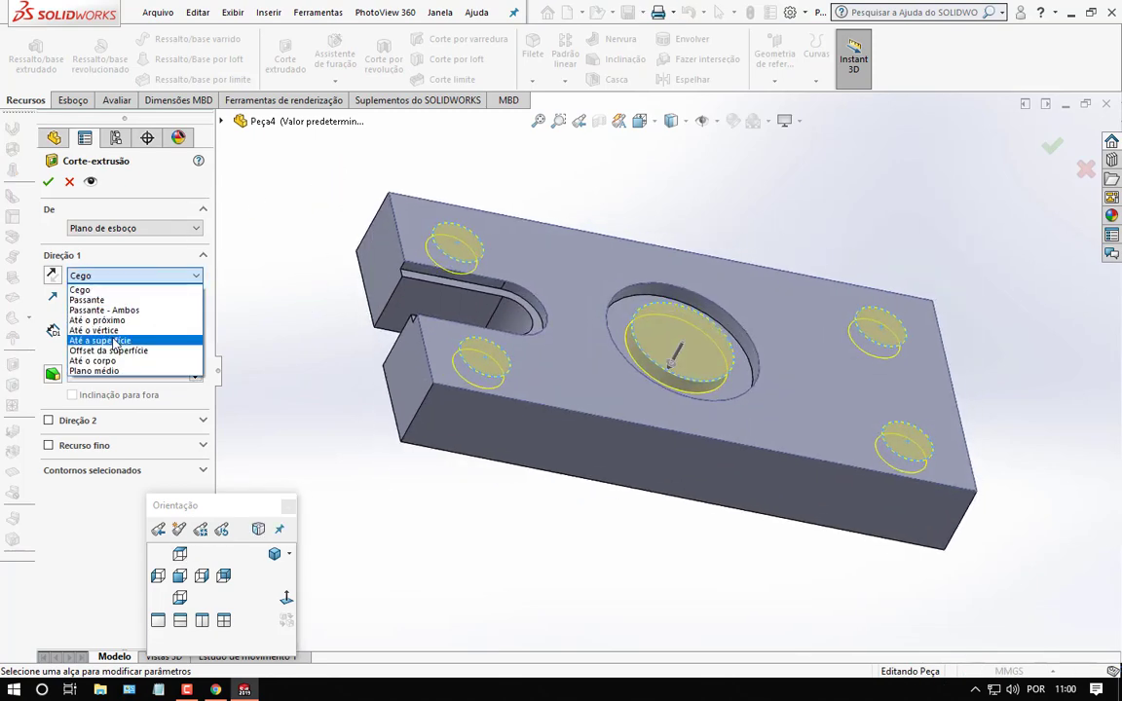
pyautogui.click(109, 320)
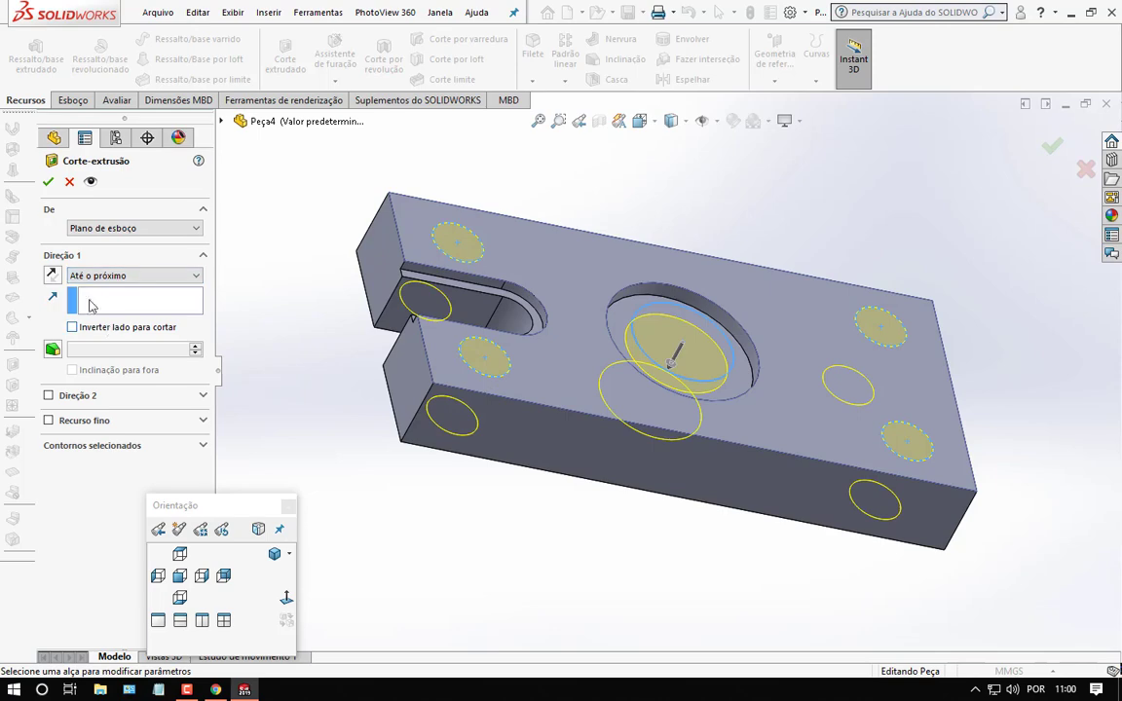
pyautogui.click(48, 184)
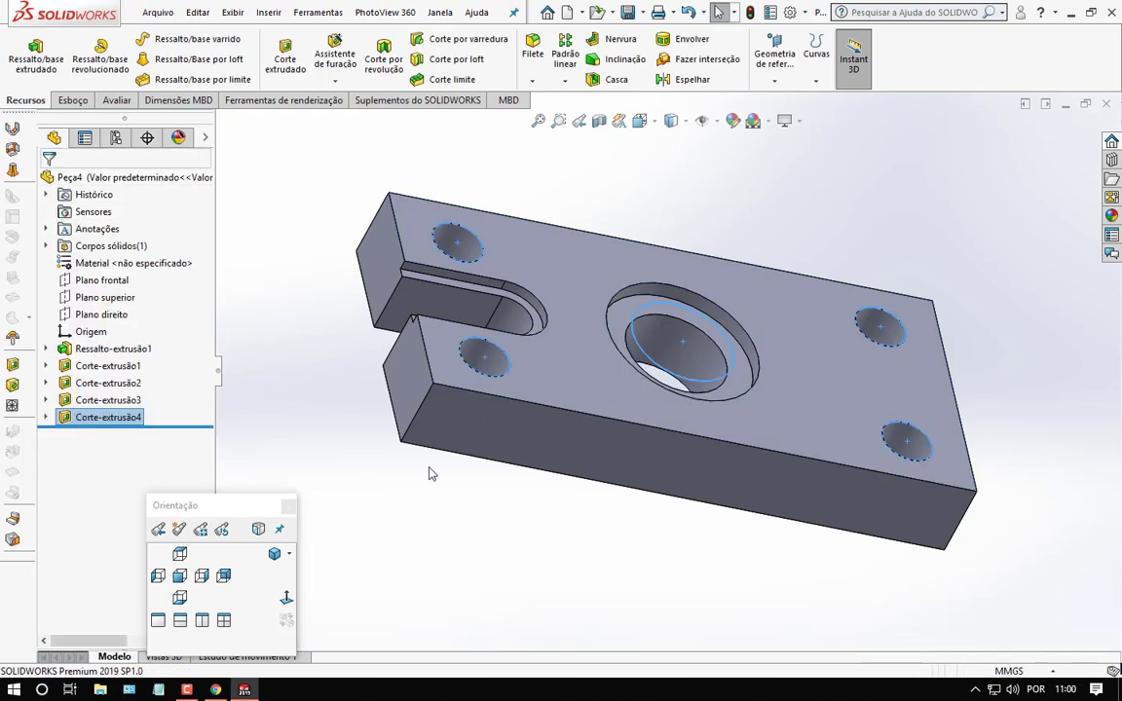
pyautogui.moveTo(658, 551)
pyautogui.mouseDown(button='middle')
pyautogui.moveTo(565, 517)
pyautogui.moveTo(581, 565)
pyautogui.moveTo(657, 518)
pyautogui.moveTo(680, 458)
pyautogui.moveTo(664, 456)
pyautogui.moveTo(663, 438)
pyautogui.mouseUp(button='middle')
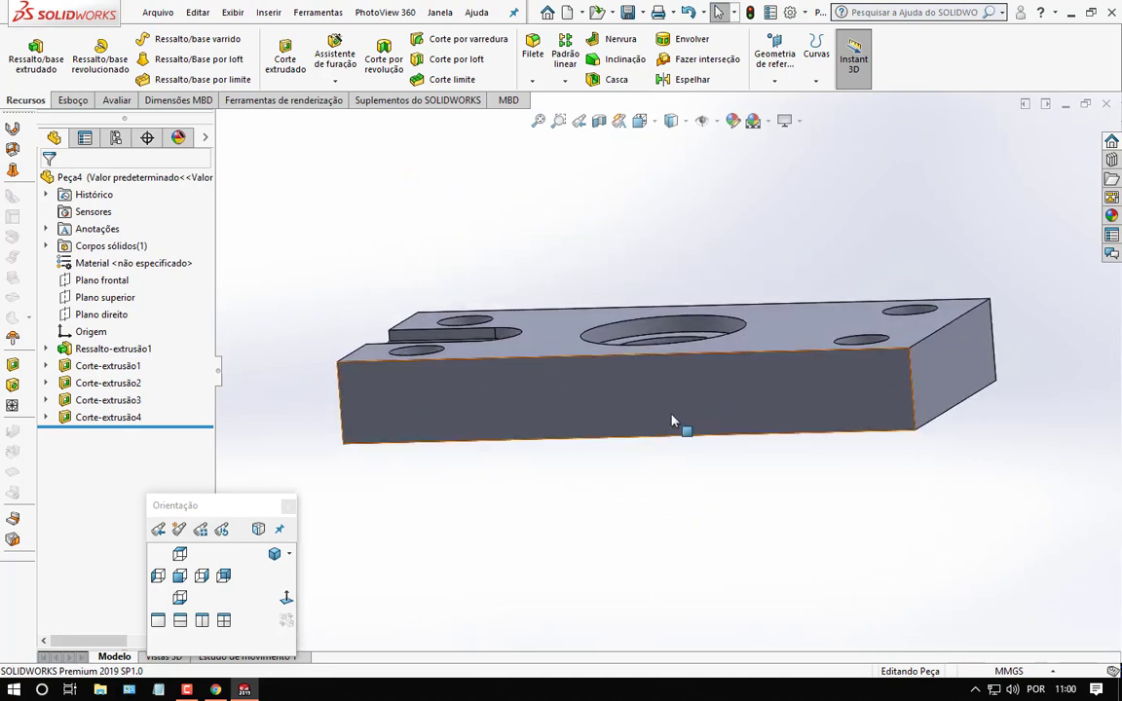
# Step: Start a sketch on the plate's front face and draw a corner rectangle on its bottom edge
pyautogui.rightClick(674, 420)
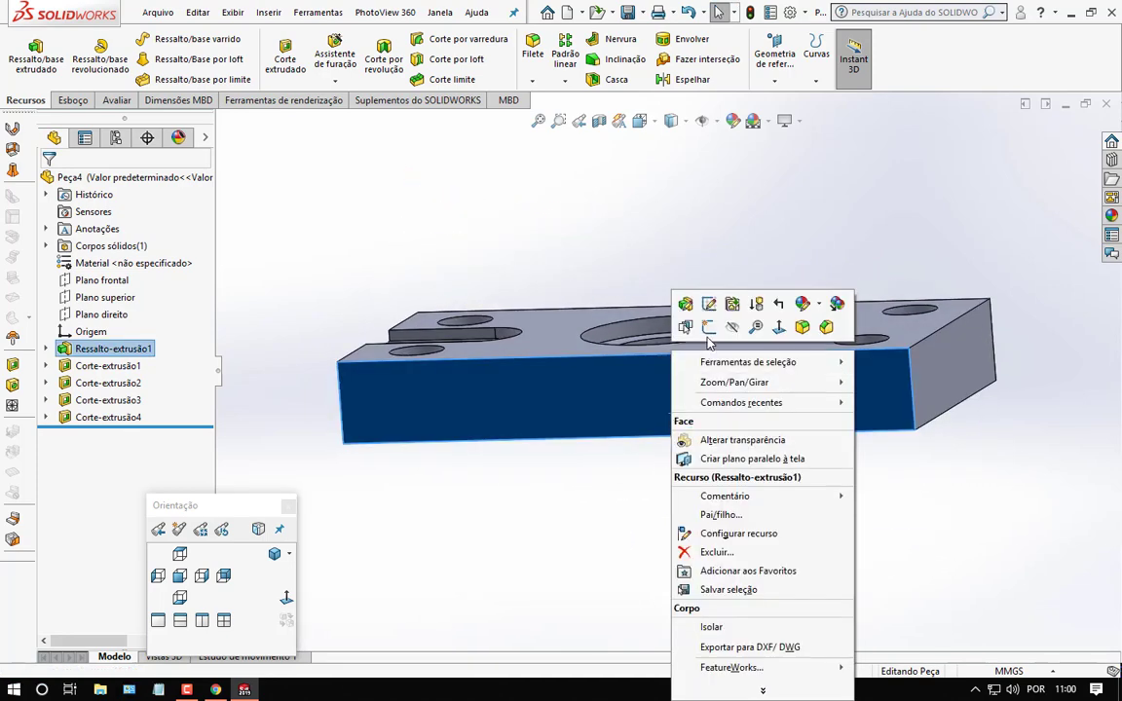
pyautogui.click(708, 328)
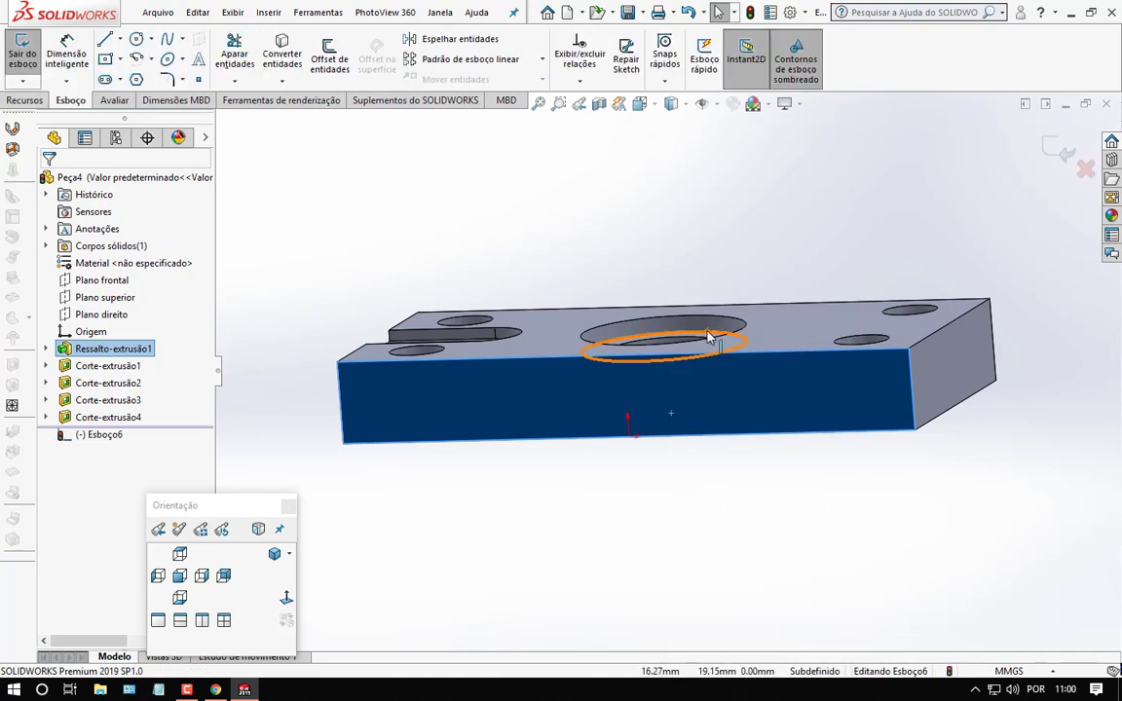
pyautogui.click(285, 599)
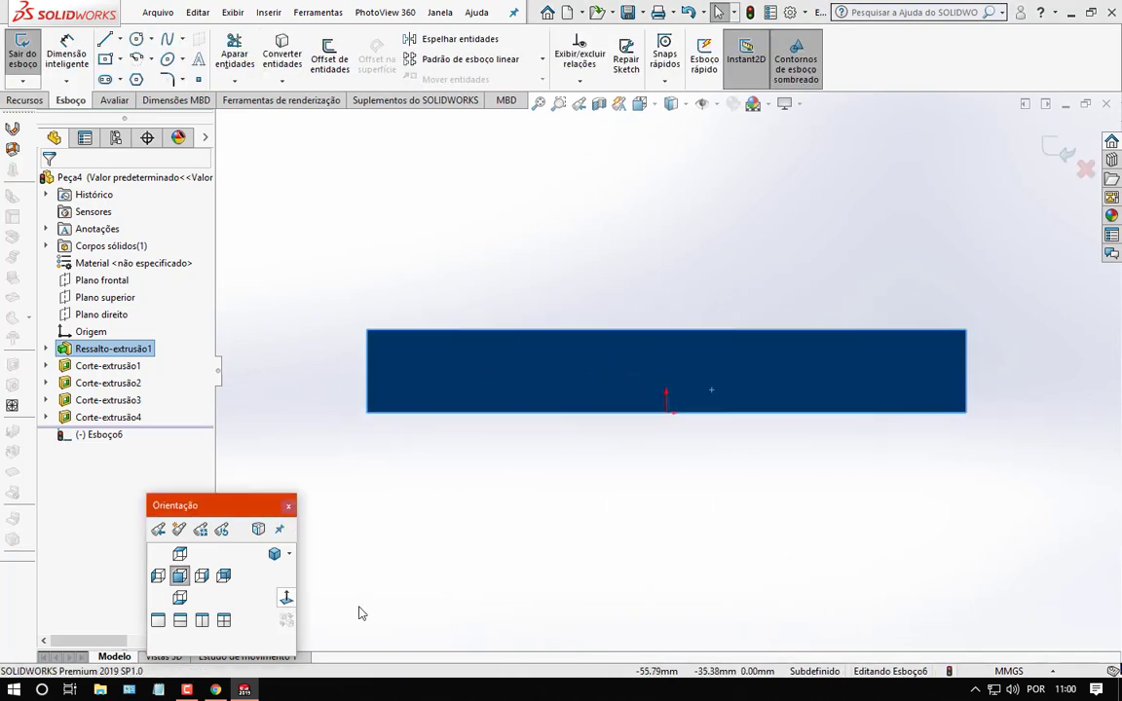
pyautogui.click(121, 60)
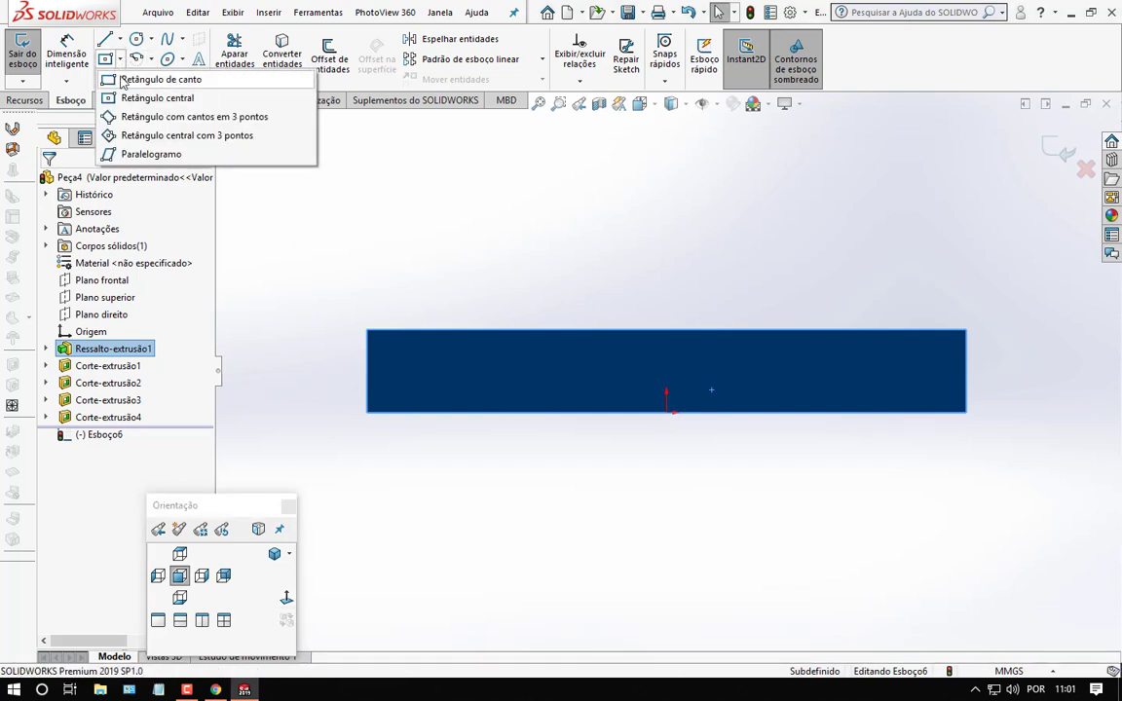
pyautogui.click(123, 80)
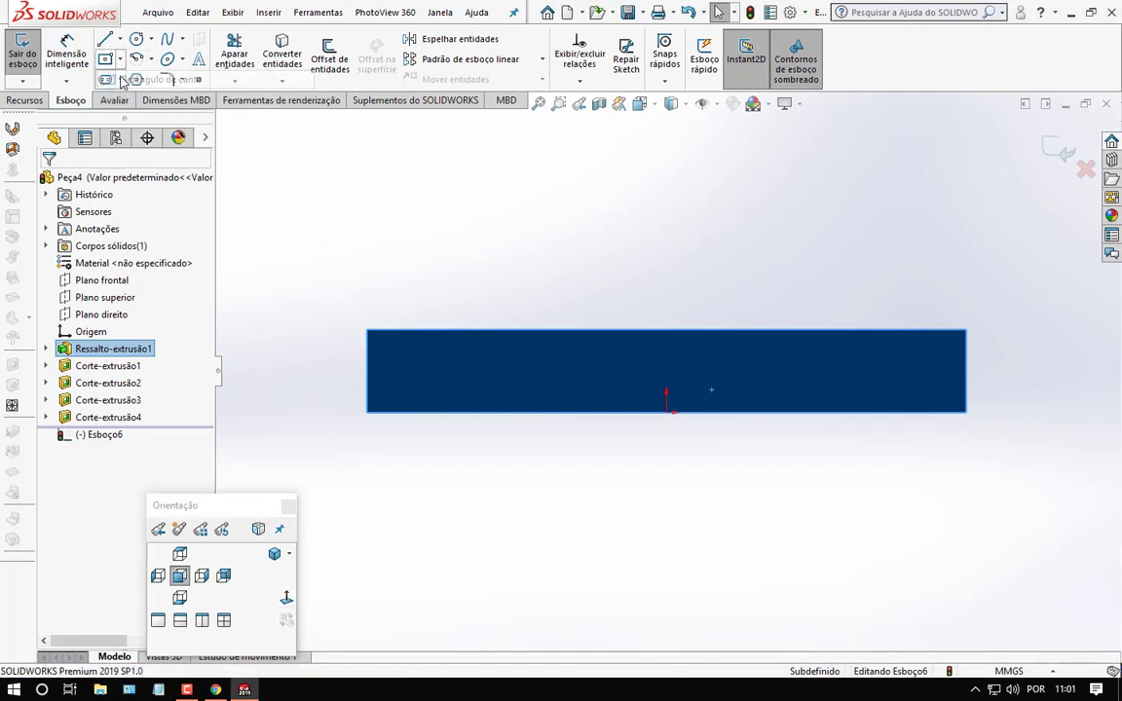
pyautogui.click(576, 391)
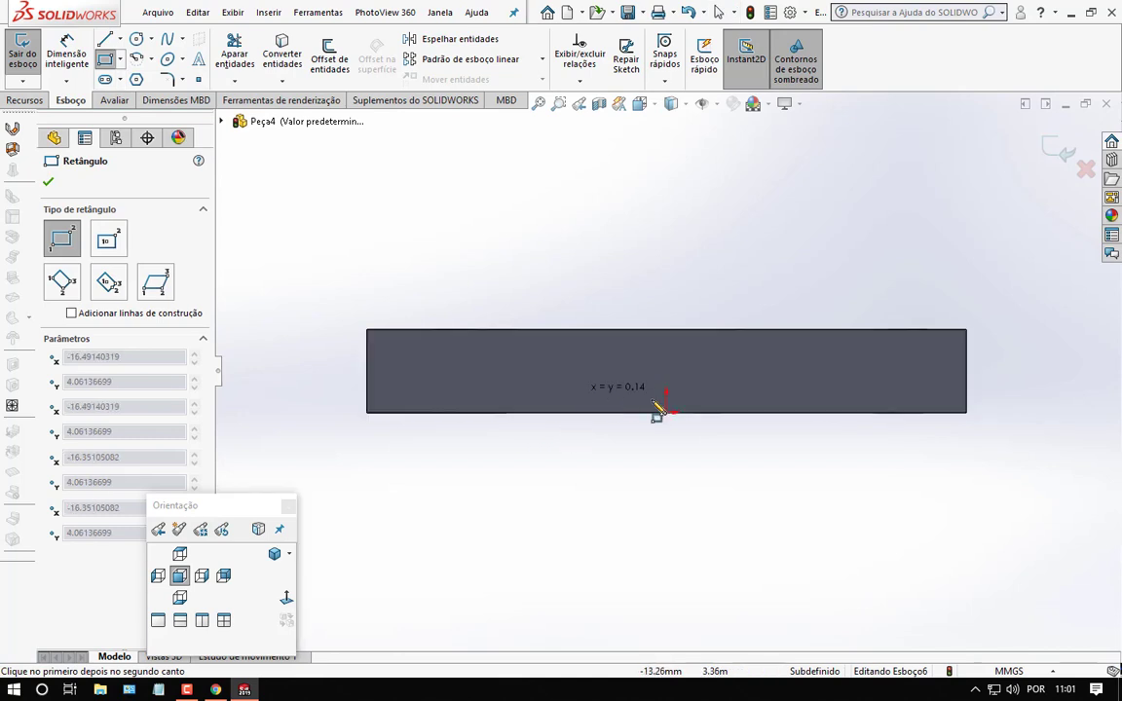
pyautogui.click(772, 411)
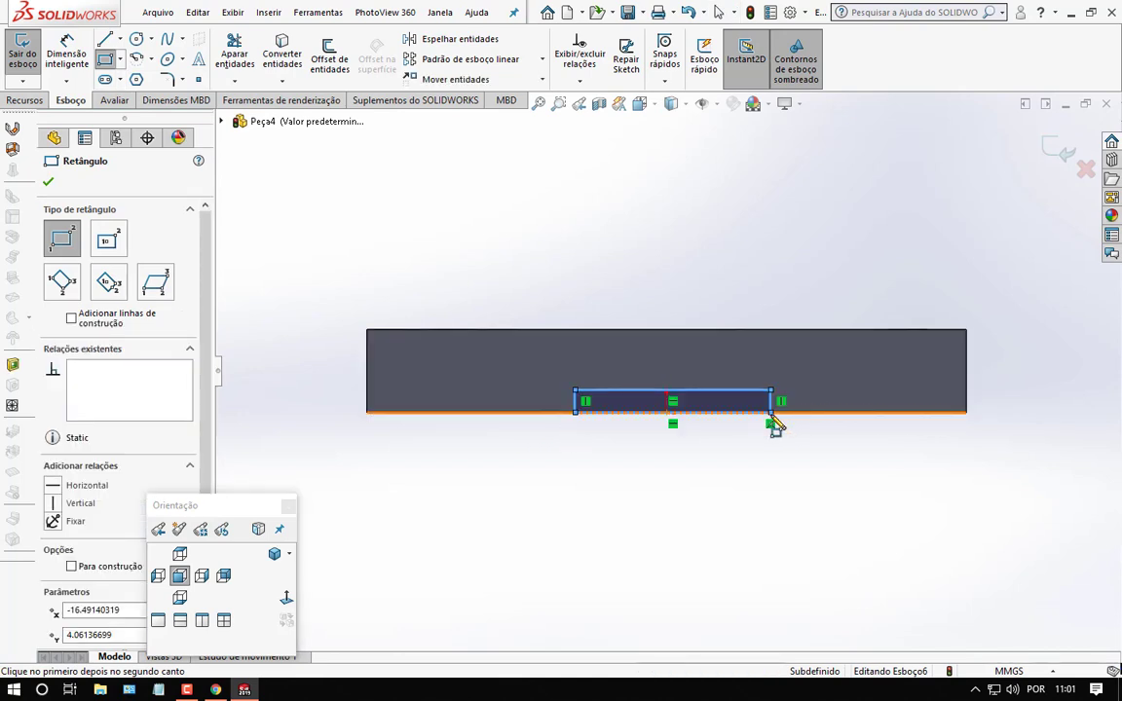
pyautogui.rightClick(773, 421)
pyautogui.click(814, 426)
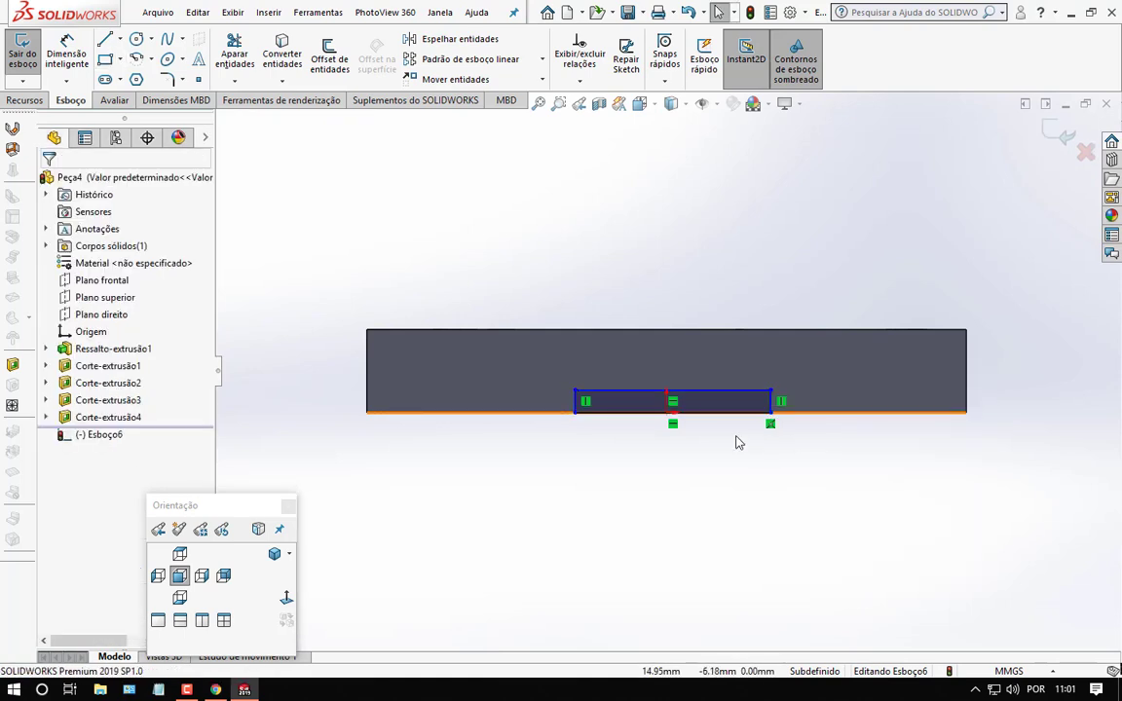
# Step: Make the rectangle's bottom edge collinear with the plate's lower edge
pyautogui.scroll(-2, 737, 444)
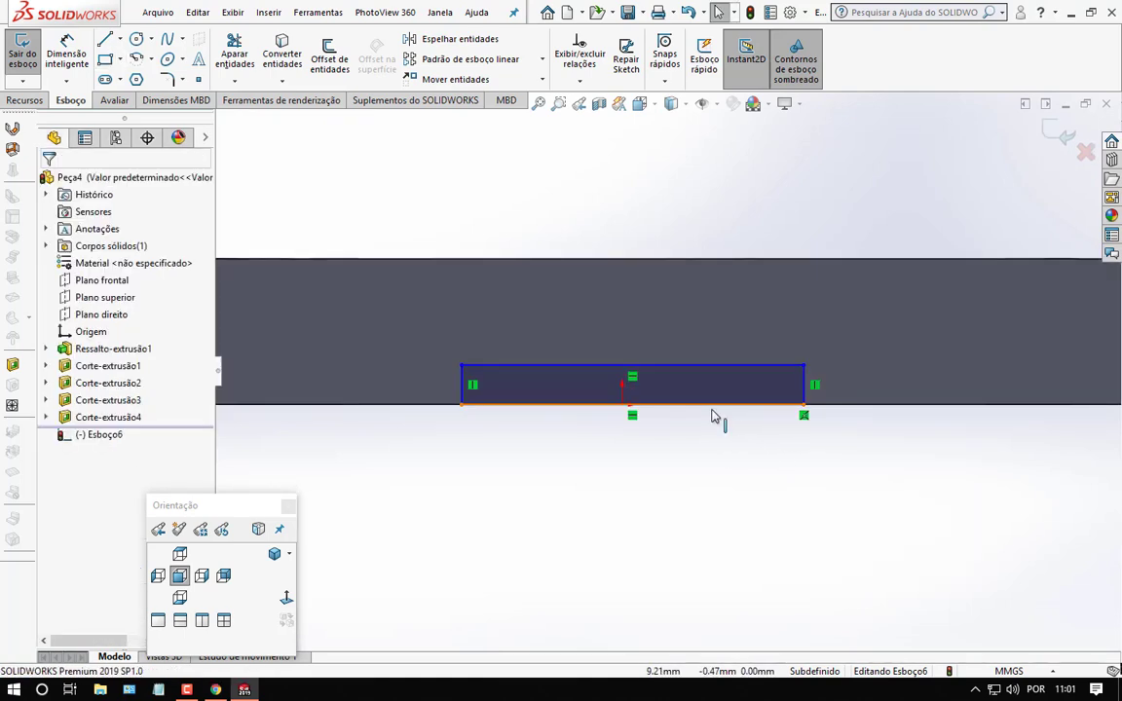
pyautogui.click(715, 405)
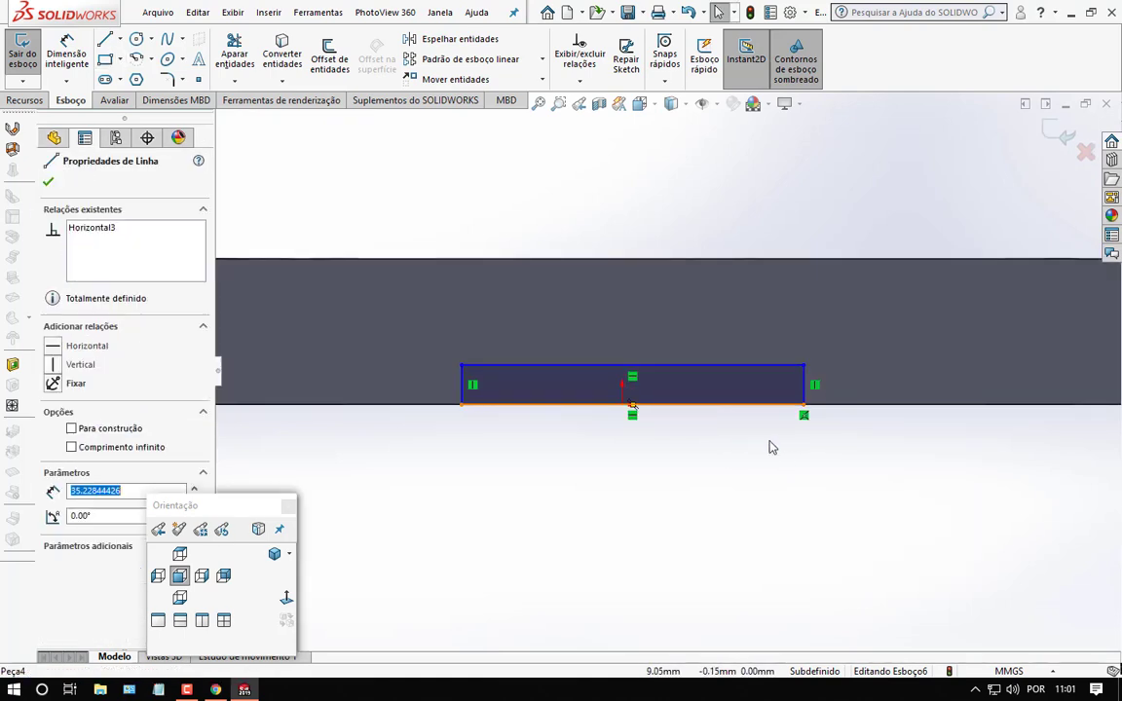
pyautogui.keyDown('ctrl'); pyautogui.click(860, 407); pyautogui.keyUp('ctrl')
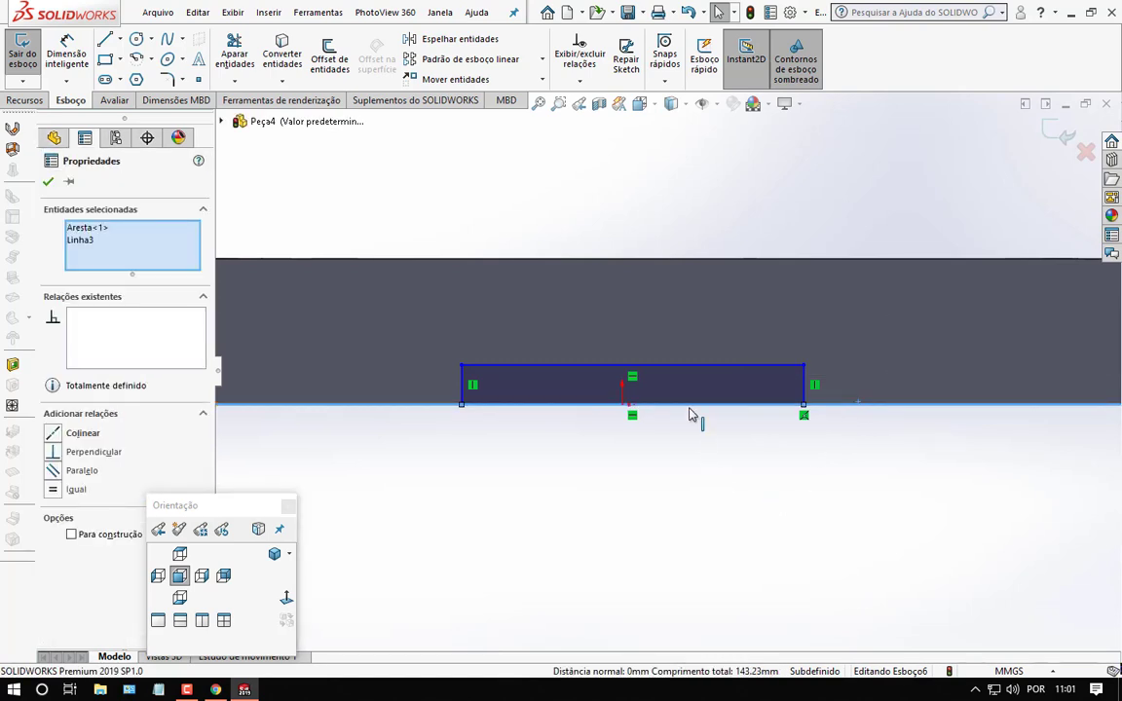
pyautogui.click(54, 436)
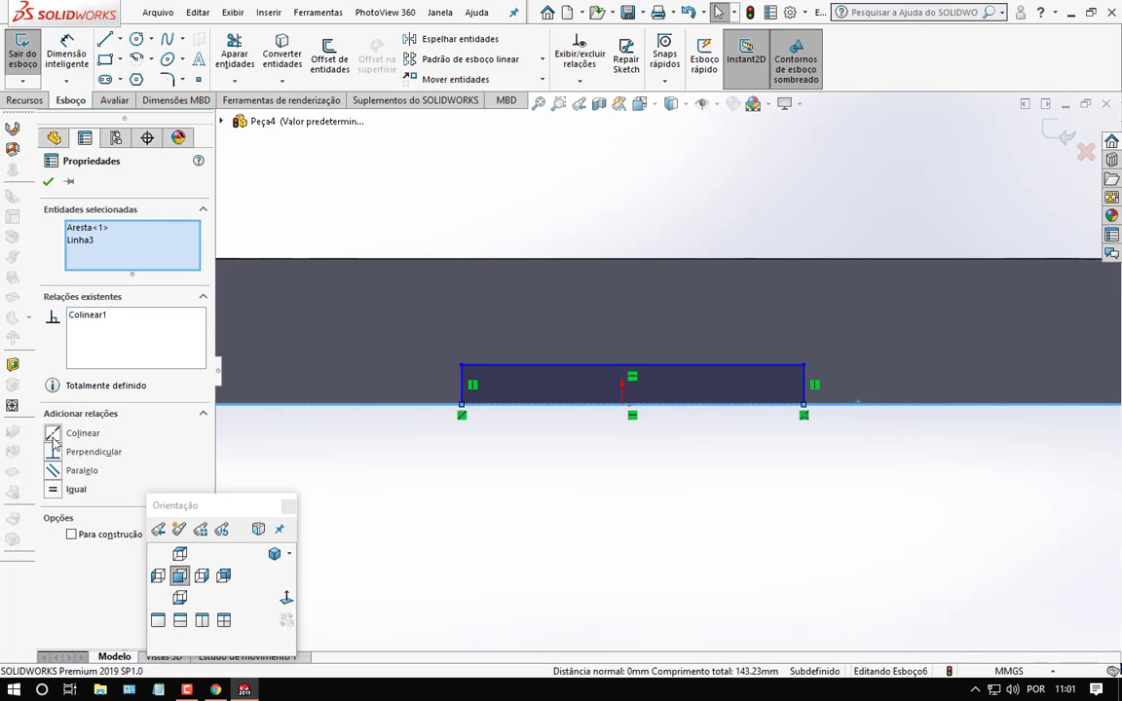
pyautogui.click(49, 182)
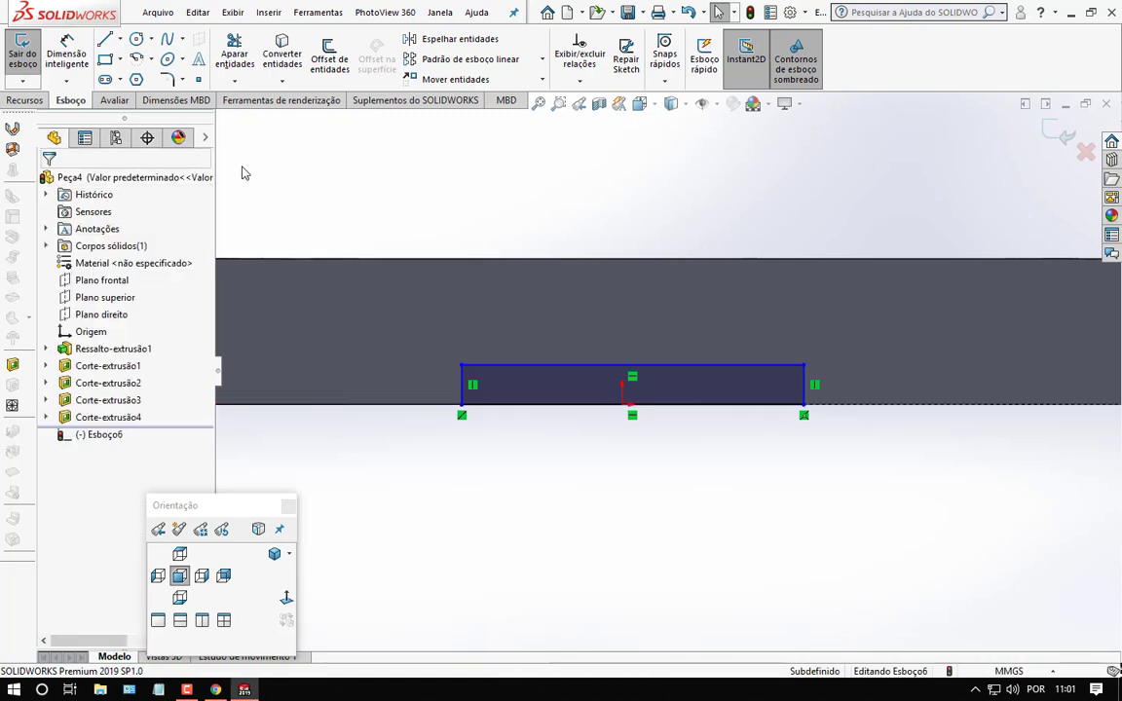
pyautogui.click(70, 67)
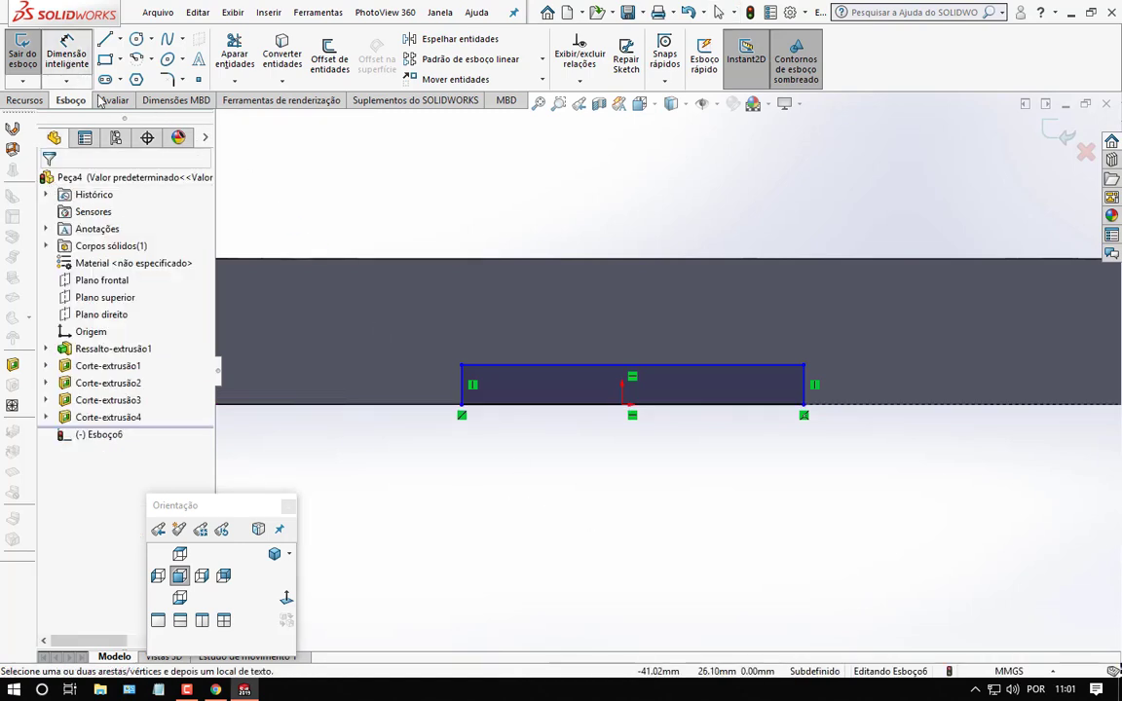
# Step: Dimension the rectangle 40 mm wide, 4 mm tall, with its left edge 20 mm from the origin
pyautogui.click(565, 417)
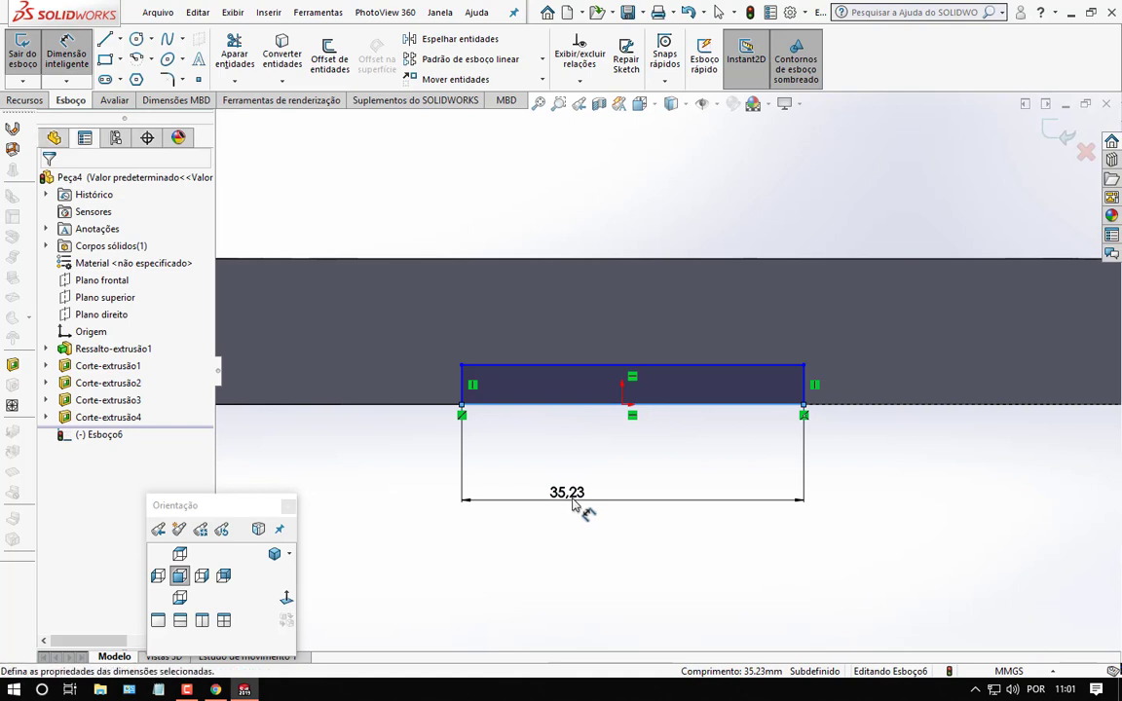
pyautogui.click(572, 500)
pyautogui.write('40')
pyautogui.press('Return')
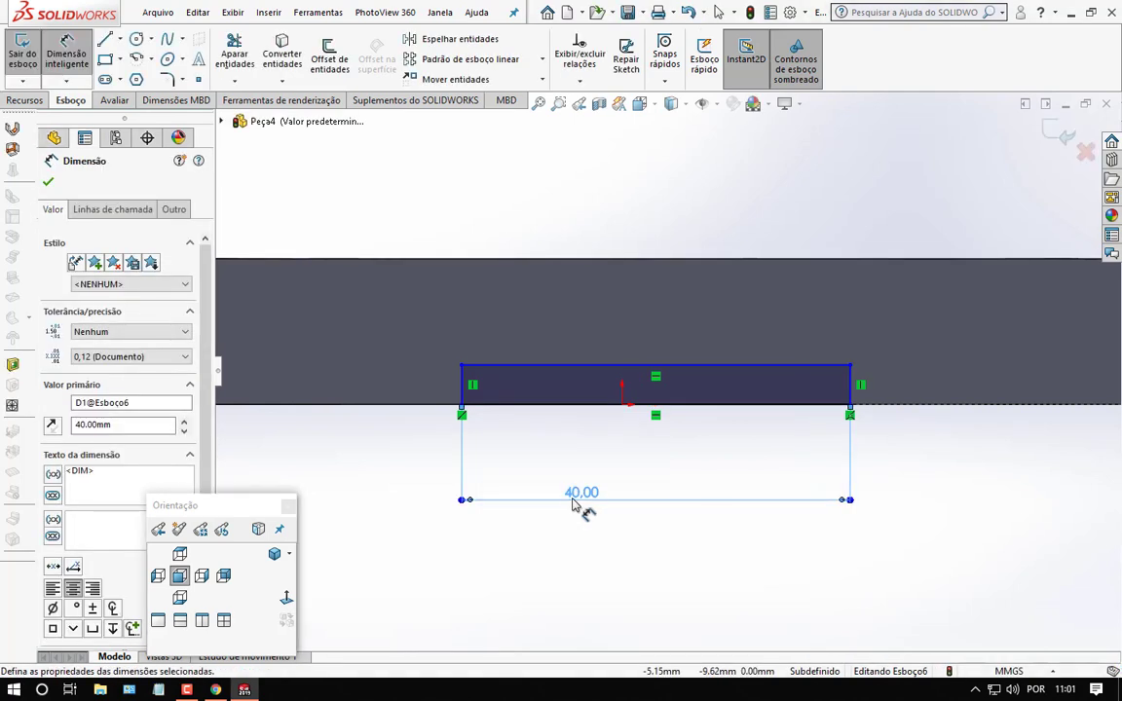
pyautogui.click(463, 382)
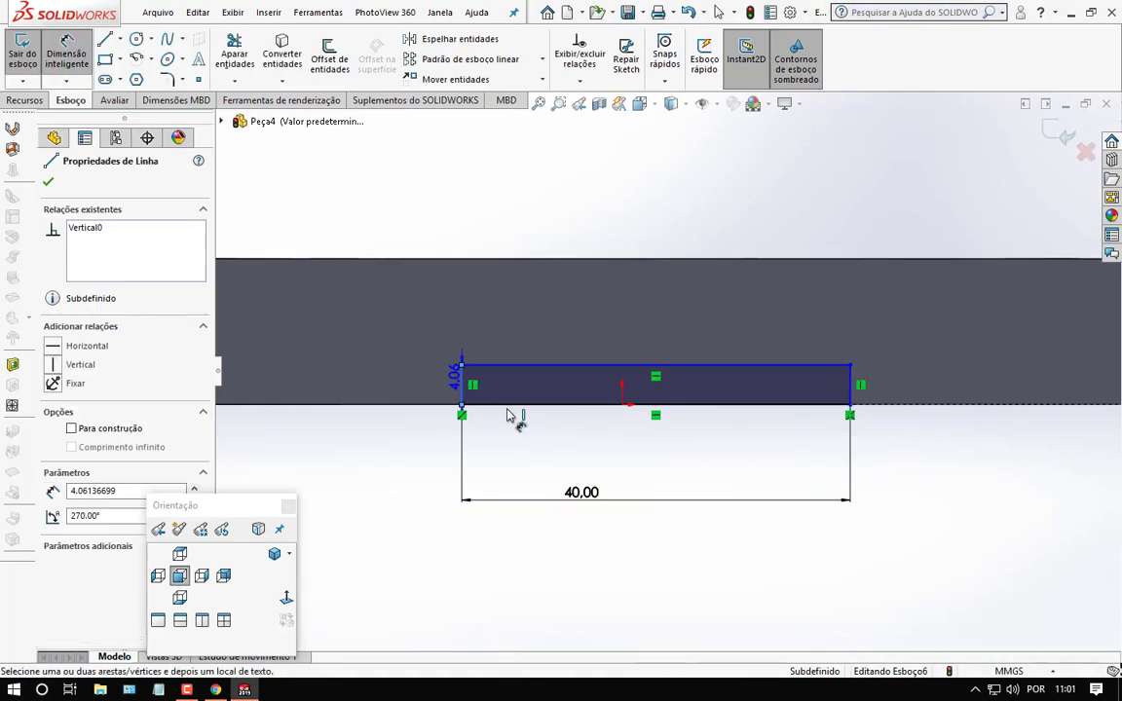
pyautogui.click(621, 403)
pyautogui.click(583, 440)
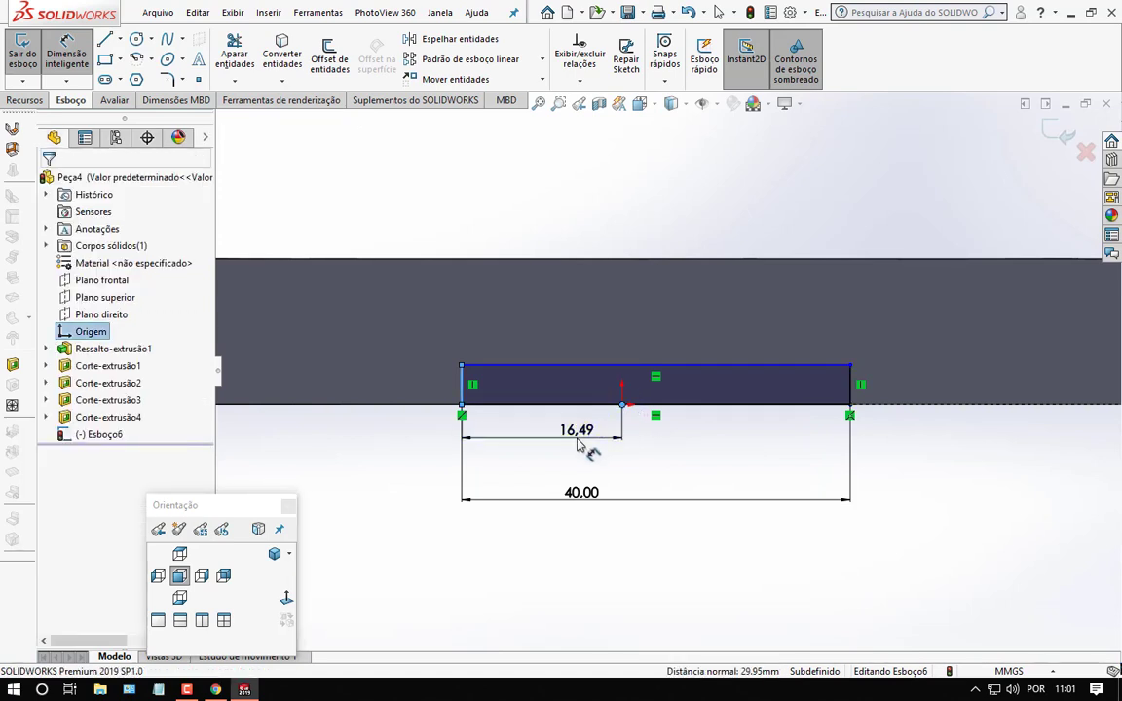
pyautogui.press('Return')
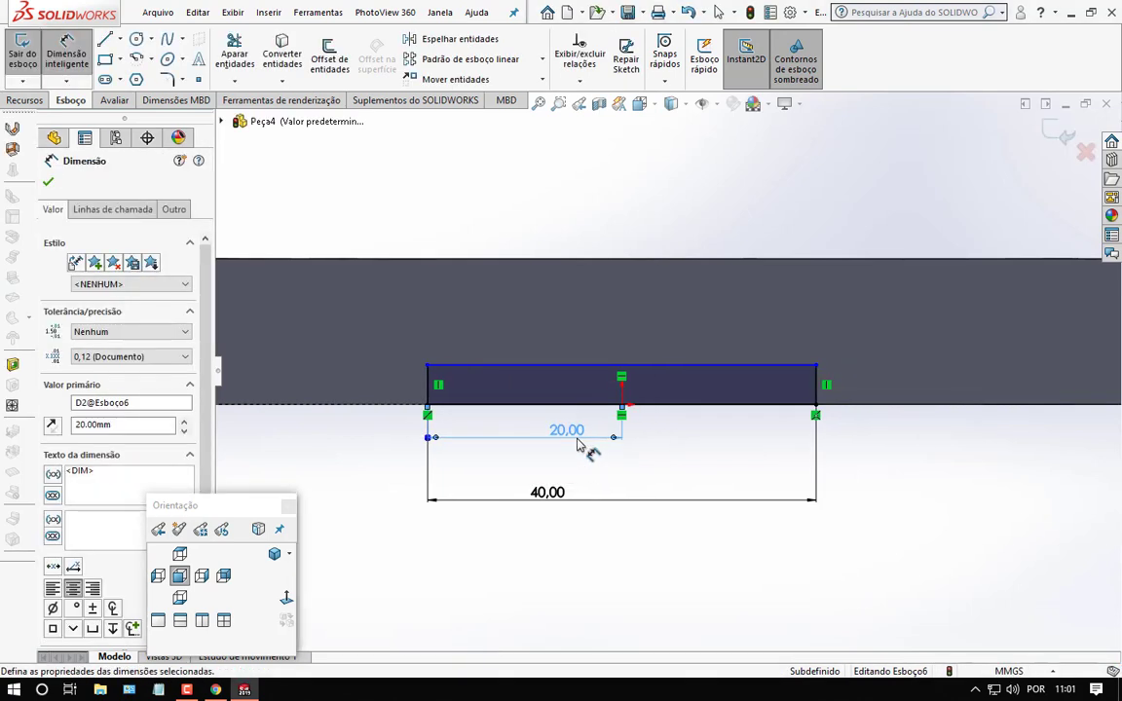
pyautogui.click(839, 390)
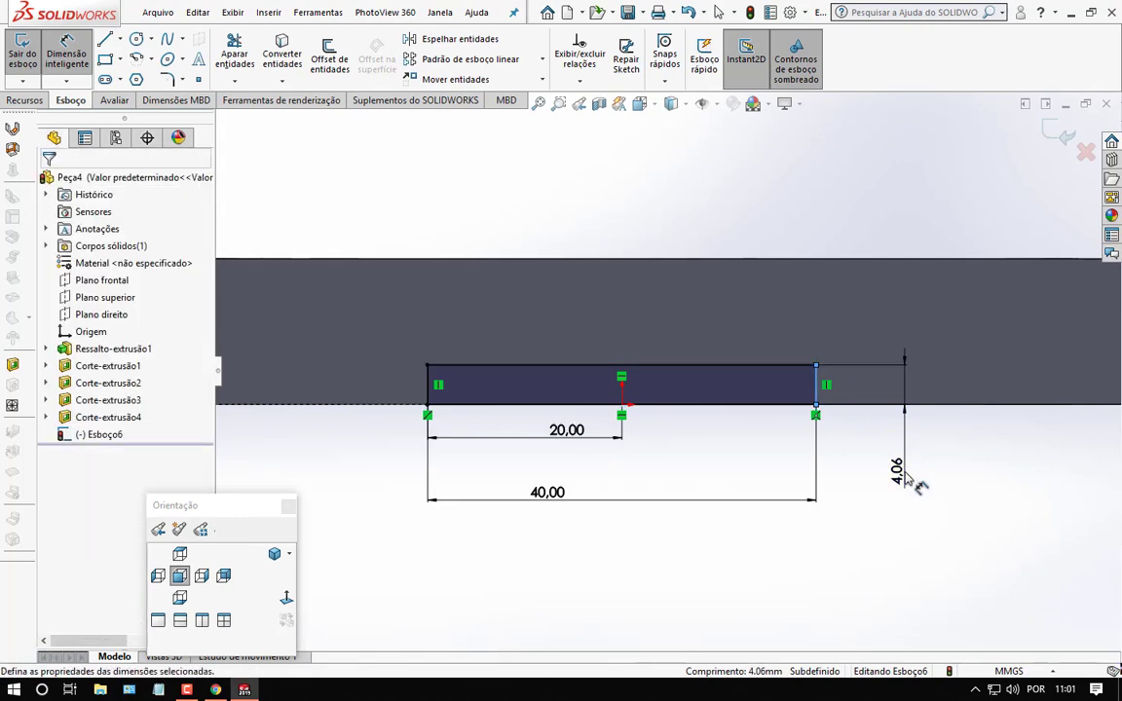
pyautogui.click(905, 477)
pyautogui.write('4.00mm')
pyautogui.press('Return')
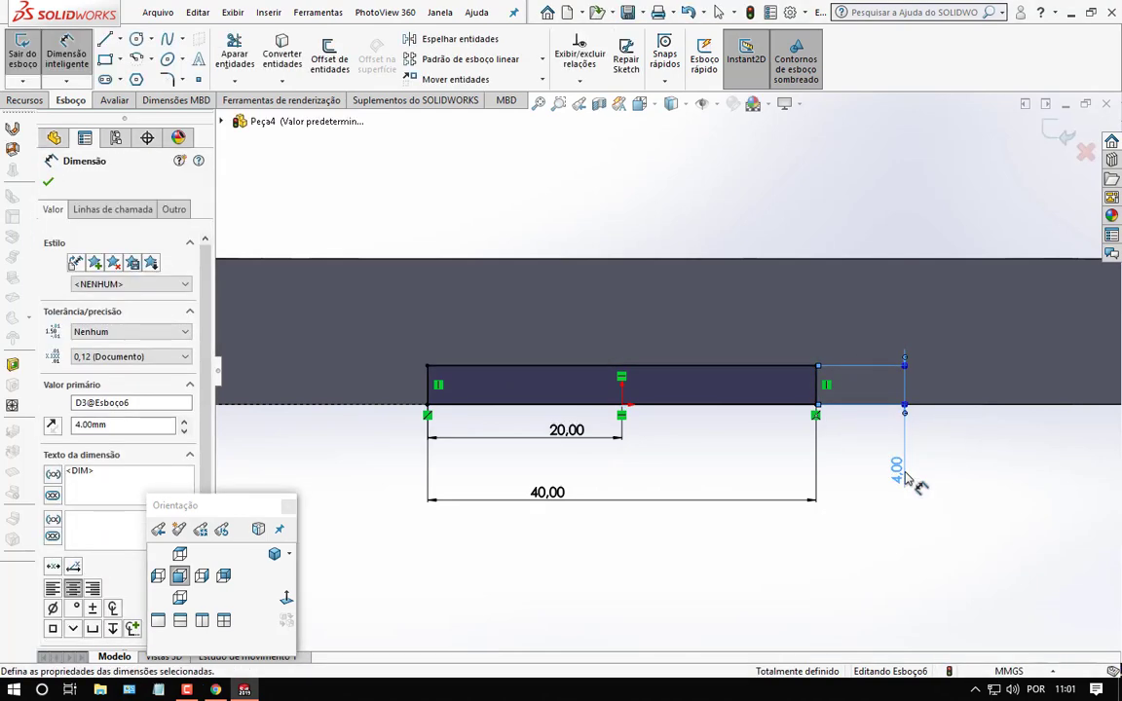
pyautogui.click(48, 184)
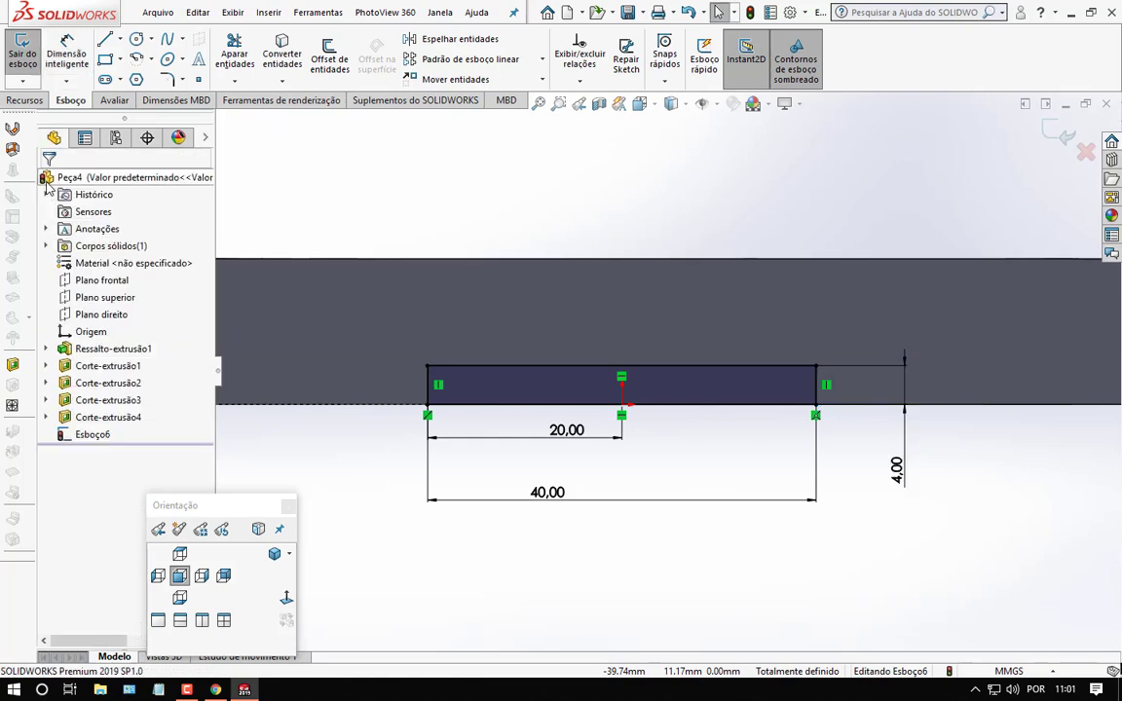
# Step: Exit the sketch and extrude-cut the rectangle 'Passante' (through all) to form the groove
pyautogui.click(1063, 135)
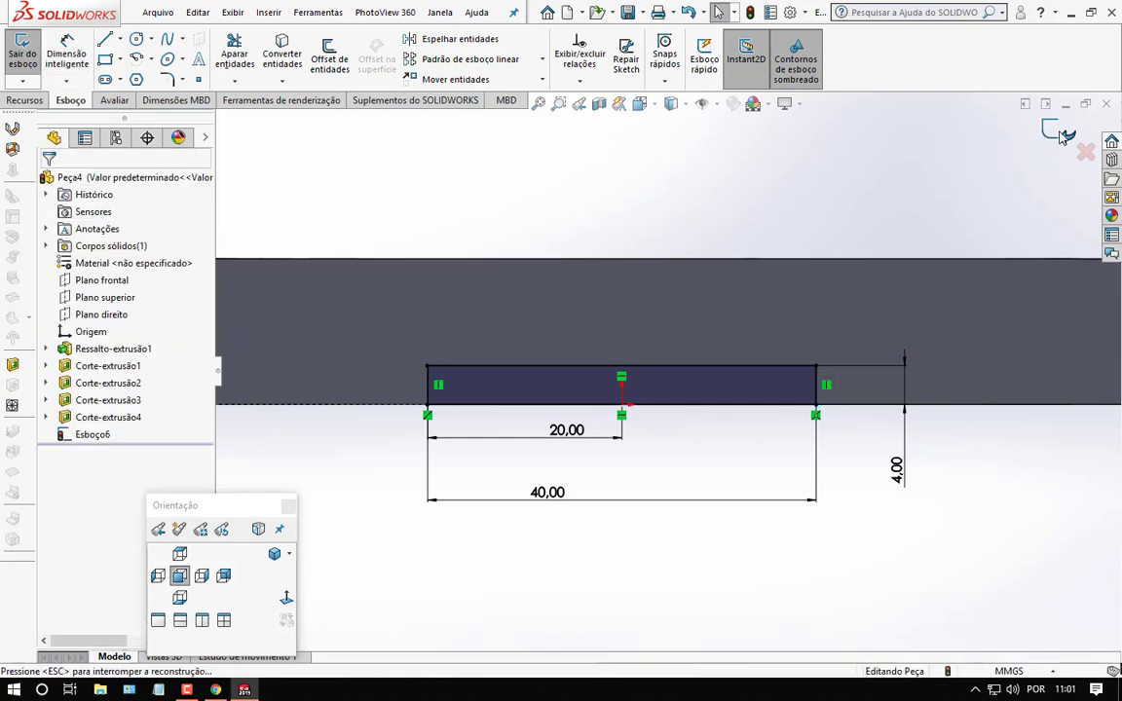
pyautogui.moveTo(368, 207); pyautogui.dragTo(425, 233, button='middle')
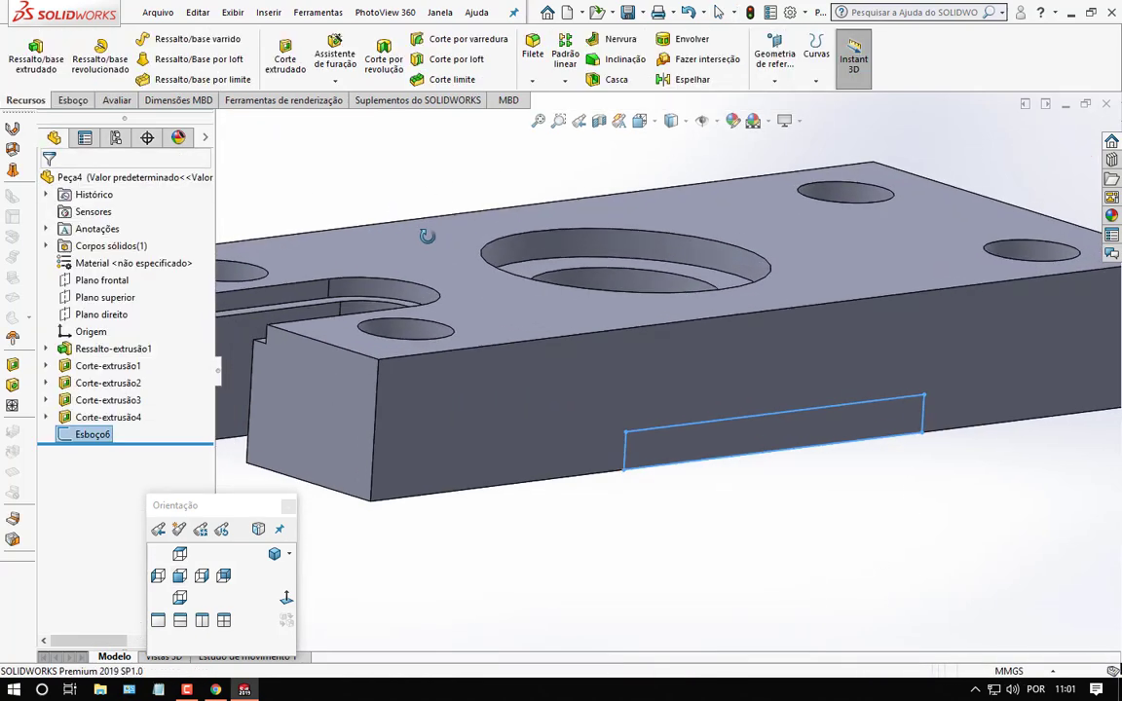
pyautogui.click(287, 64)
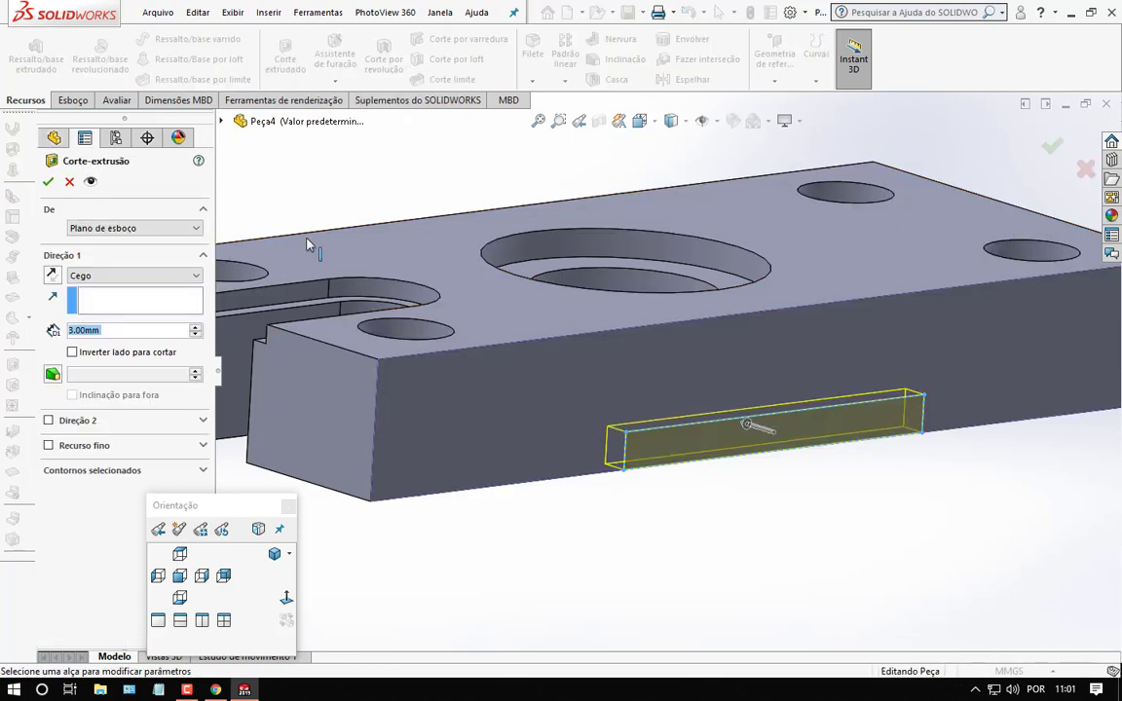
pyautogui.click(182, 278)
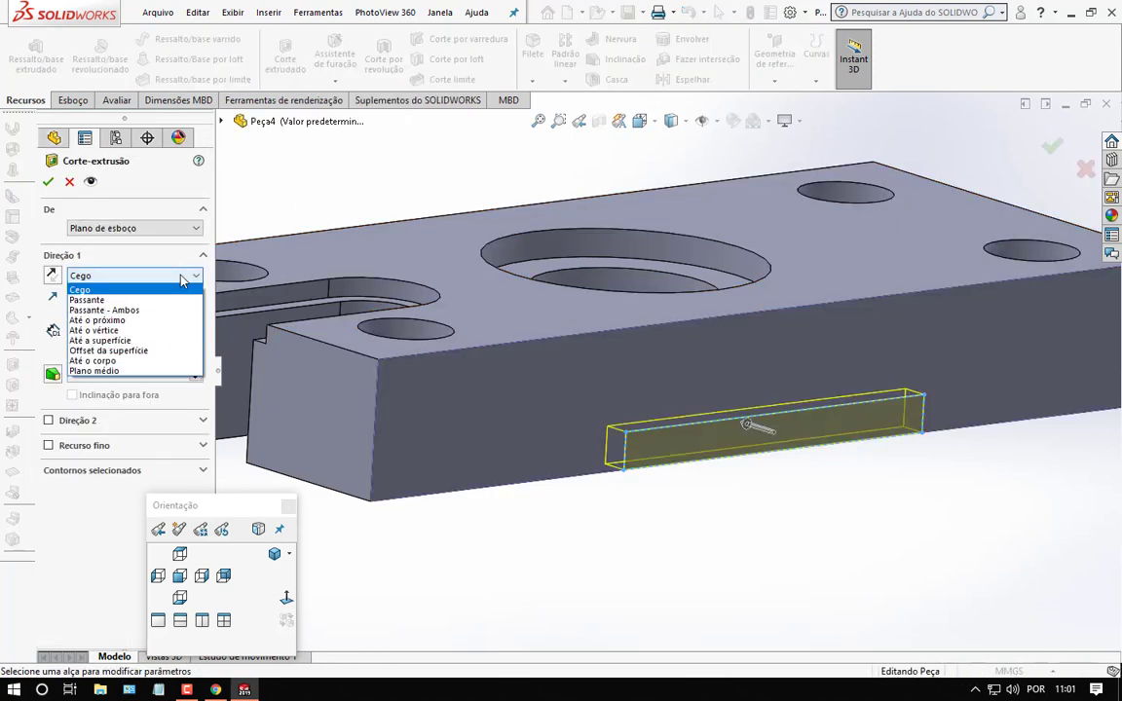
pyautogui.click(115, 300)
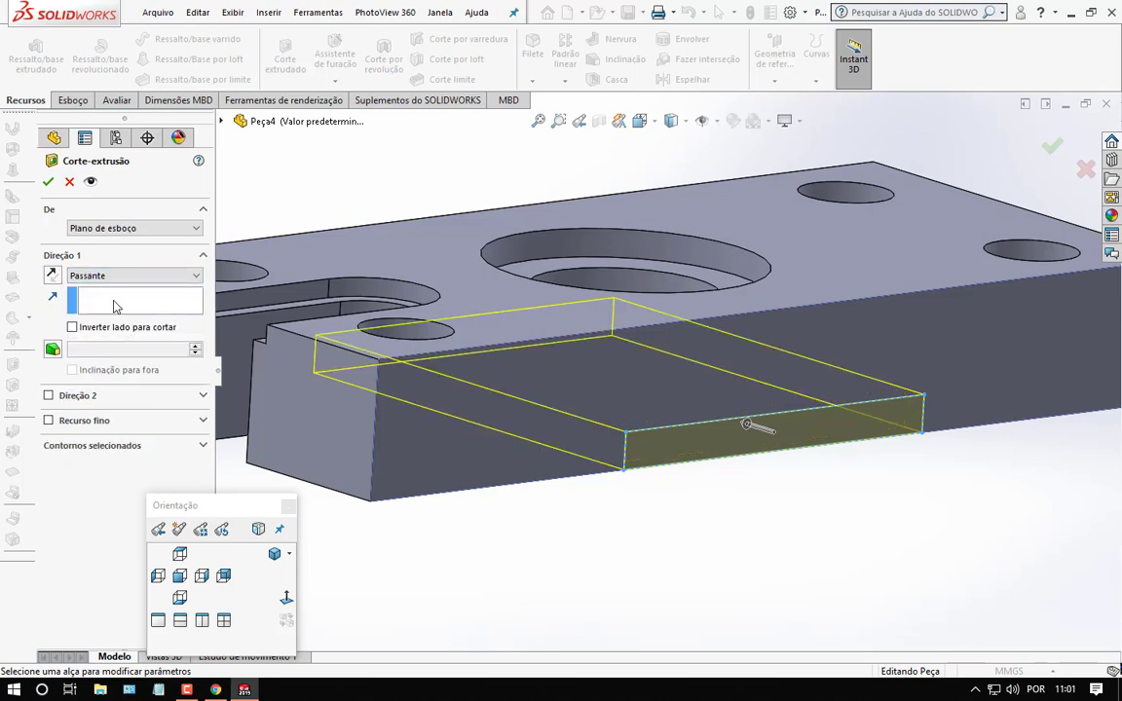
pyautogui.press('f')
pyautogui.moveTo(600, 486); pyautogui.dragTo(675, 529, button='middle')
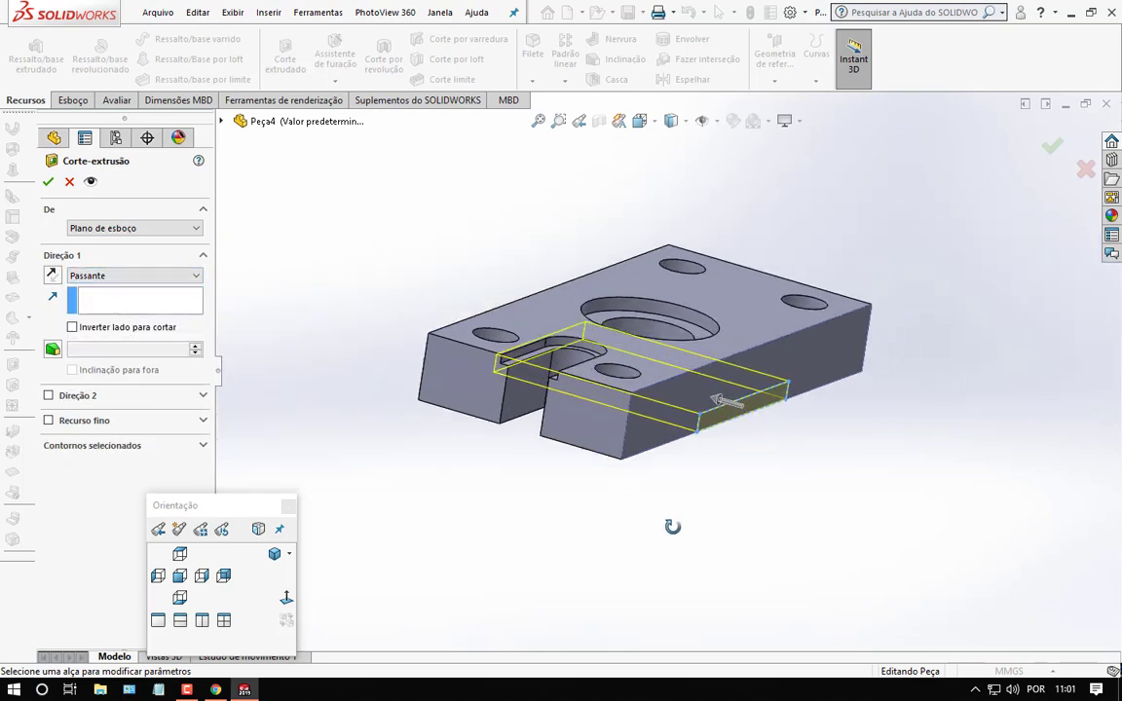
pyautogui.click(50, 182)
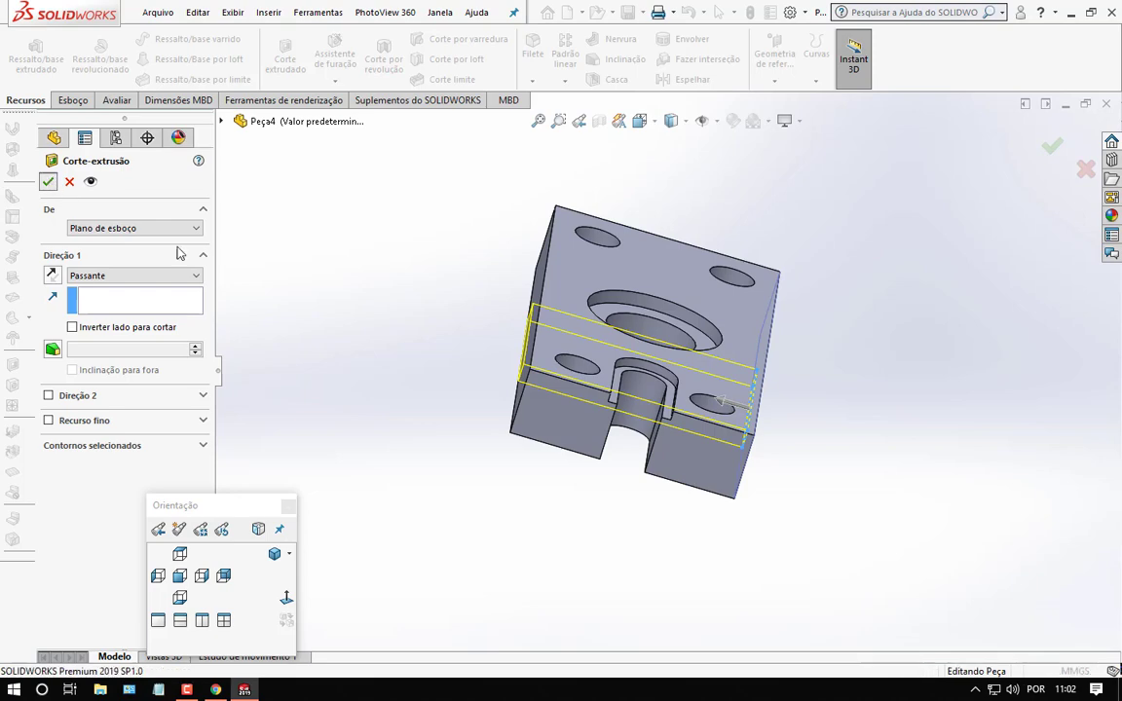
pyautogui.moveTo(850, 421)
pyautogui.mouseDown(button='middle')
pyautogui.moveTo(734, 220)
pyautogui.moveTo(736, 454)
pyautogui.moveTo(770, 448)
pyautogui.mouseUp(button='middle')
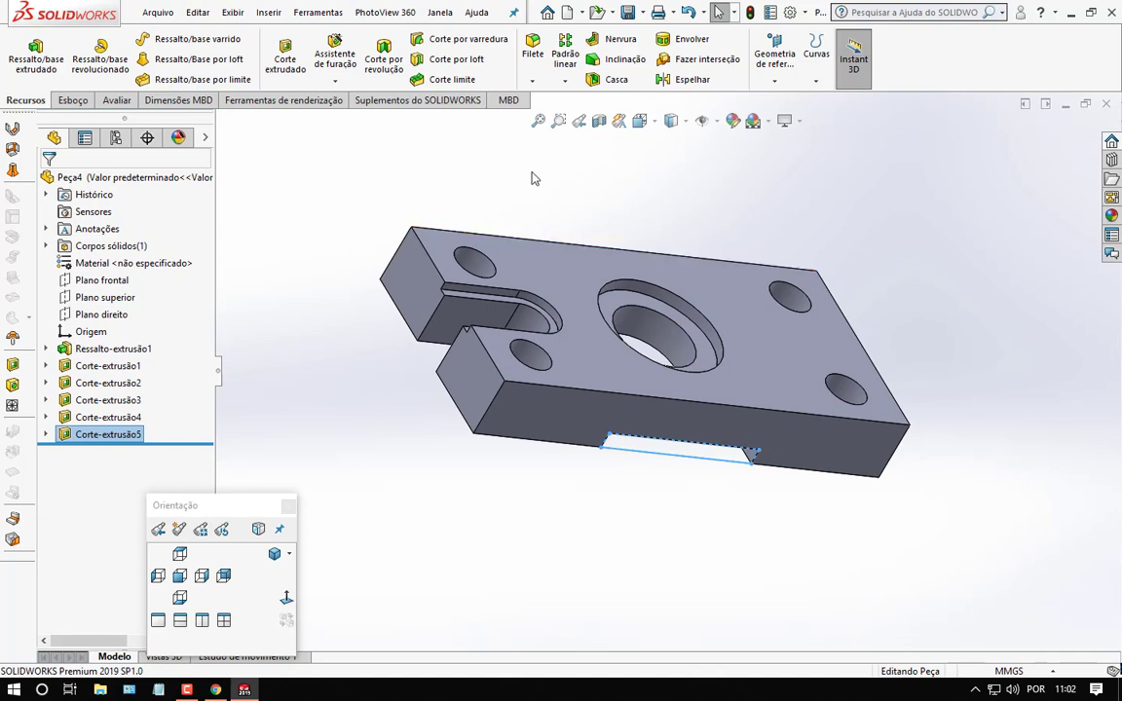
# Step: Start a chamfer feature with a distance of 1.00 mm at 45°
pyautogui.click(533, 82)
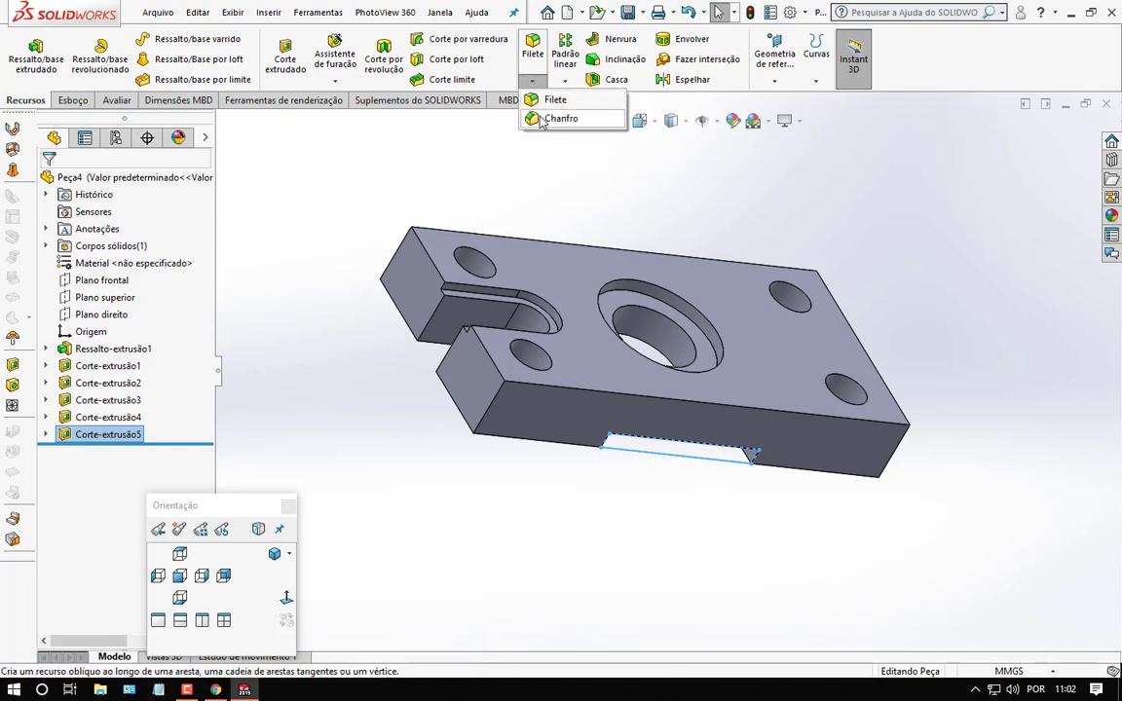
pyautogui.click(542, 119)
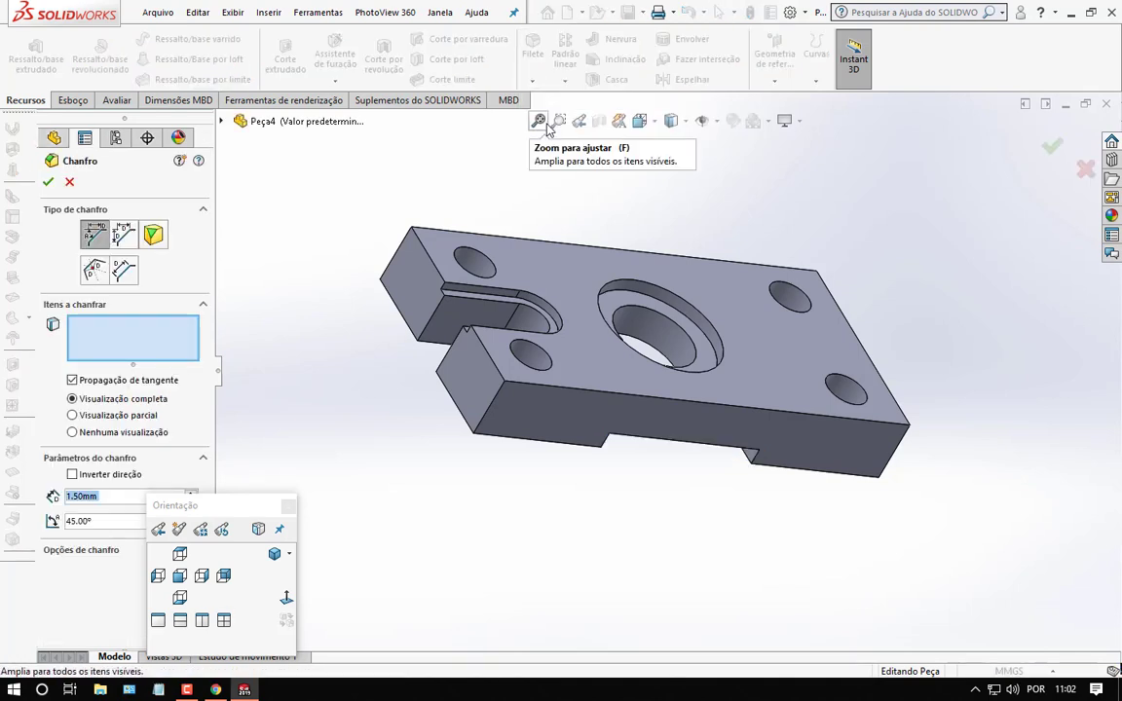
pyautogui.moveTo(233, 512); pyautogui.dragTo(331, 490)
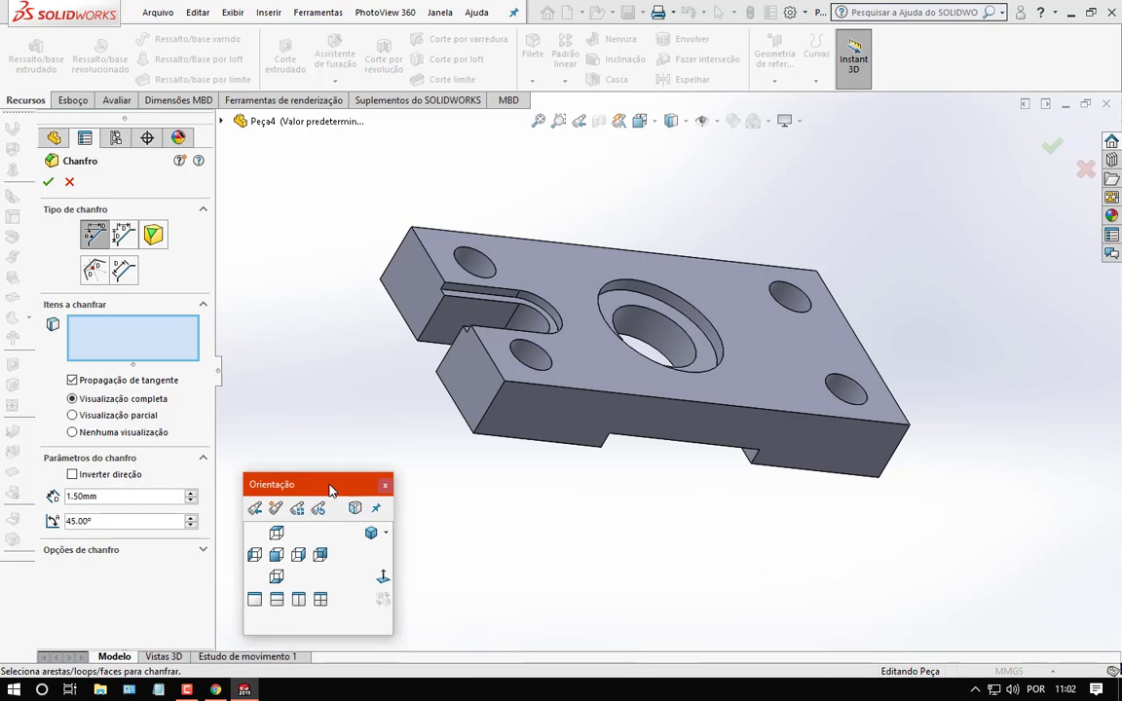
pyautogui.click(133, 499)
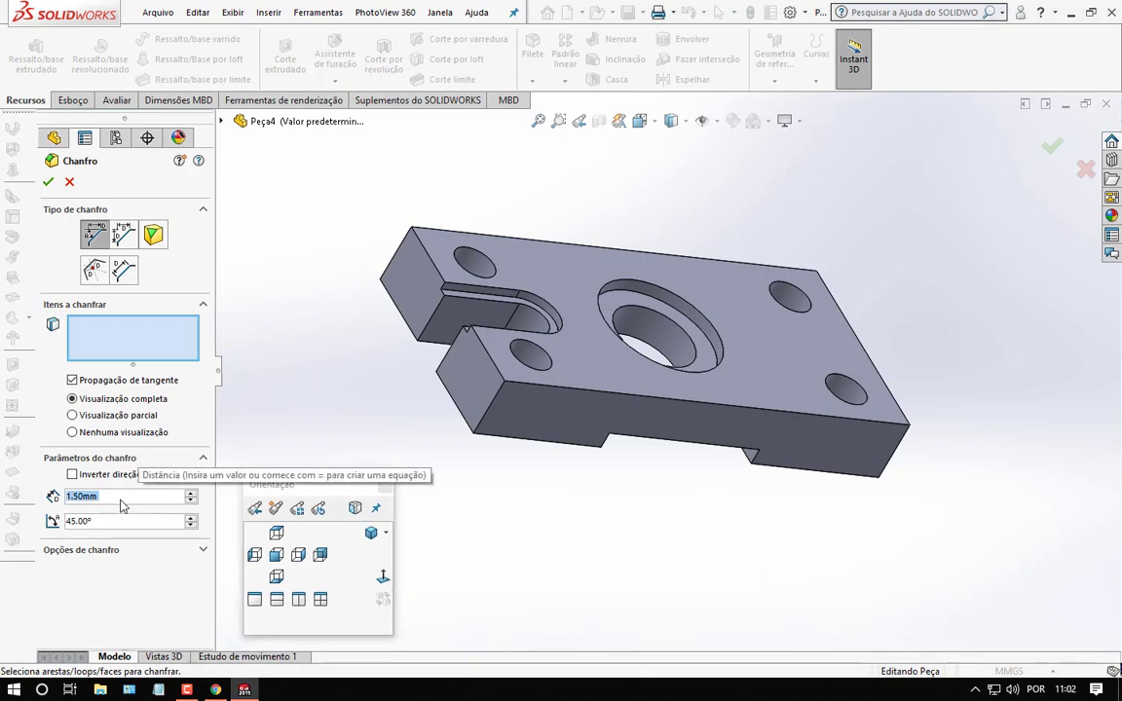
pyautogui.write('1')
pyautogui.press('Return')
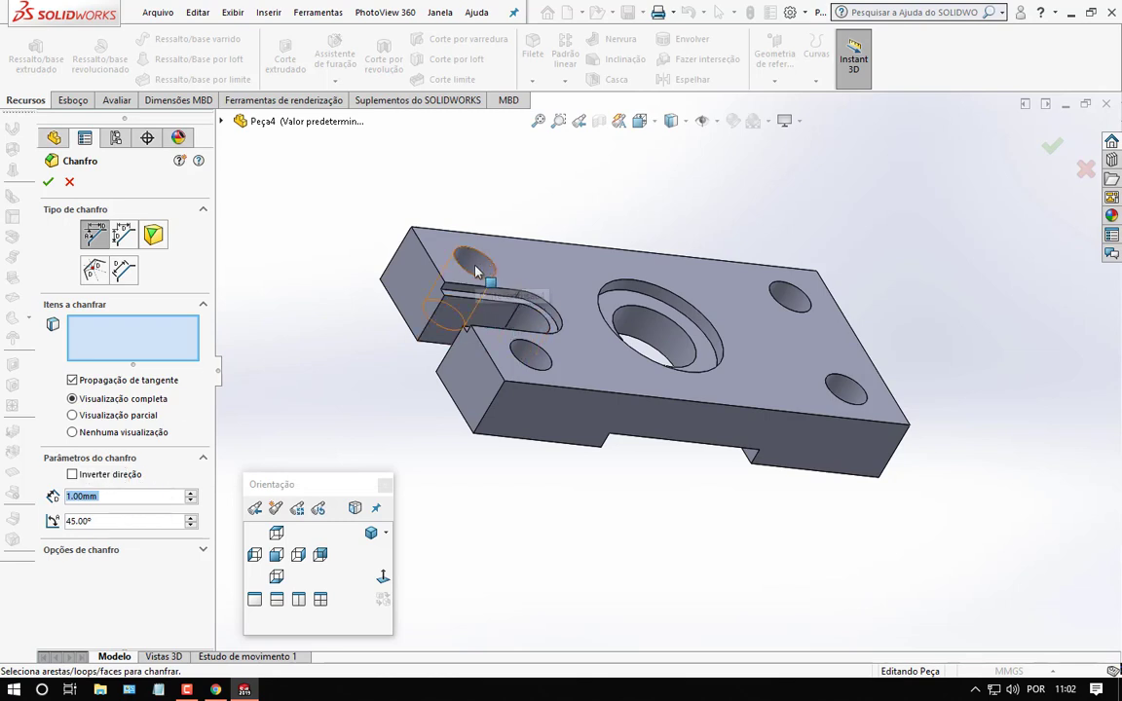
# Step: Apply the chamfer to all four small corner hole faces
pyautogui.scroll(-3, 477, 271)
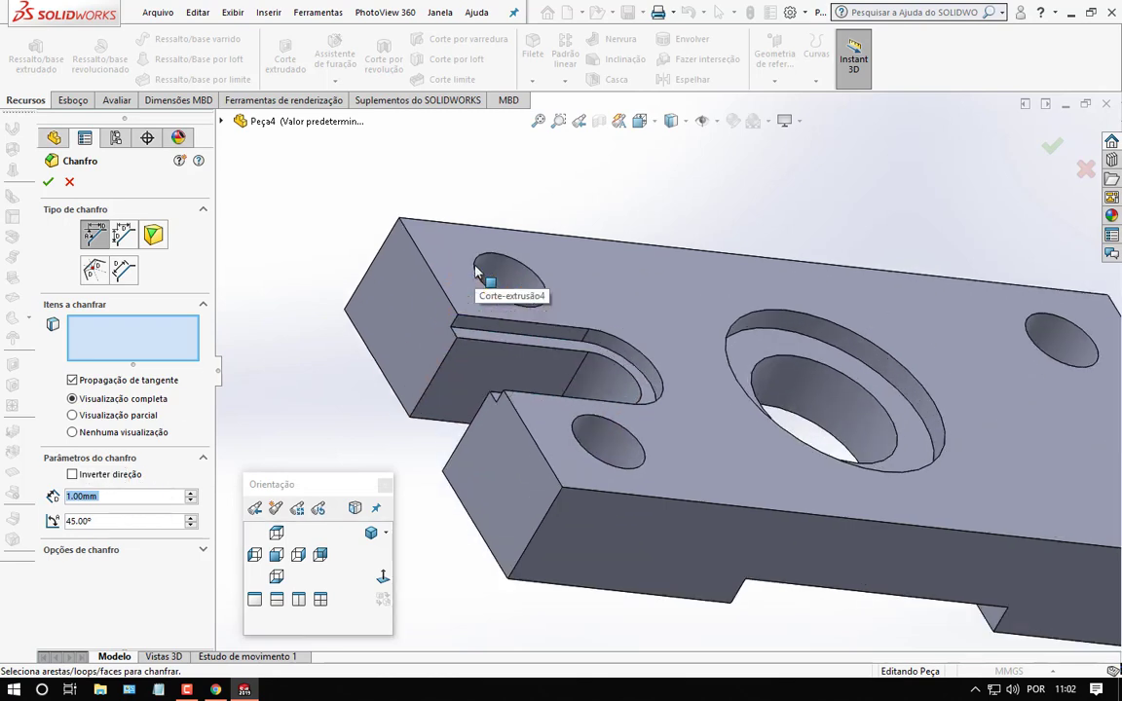
pyautogui.click(508, 276)
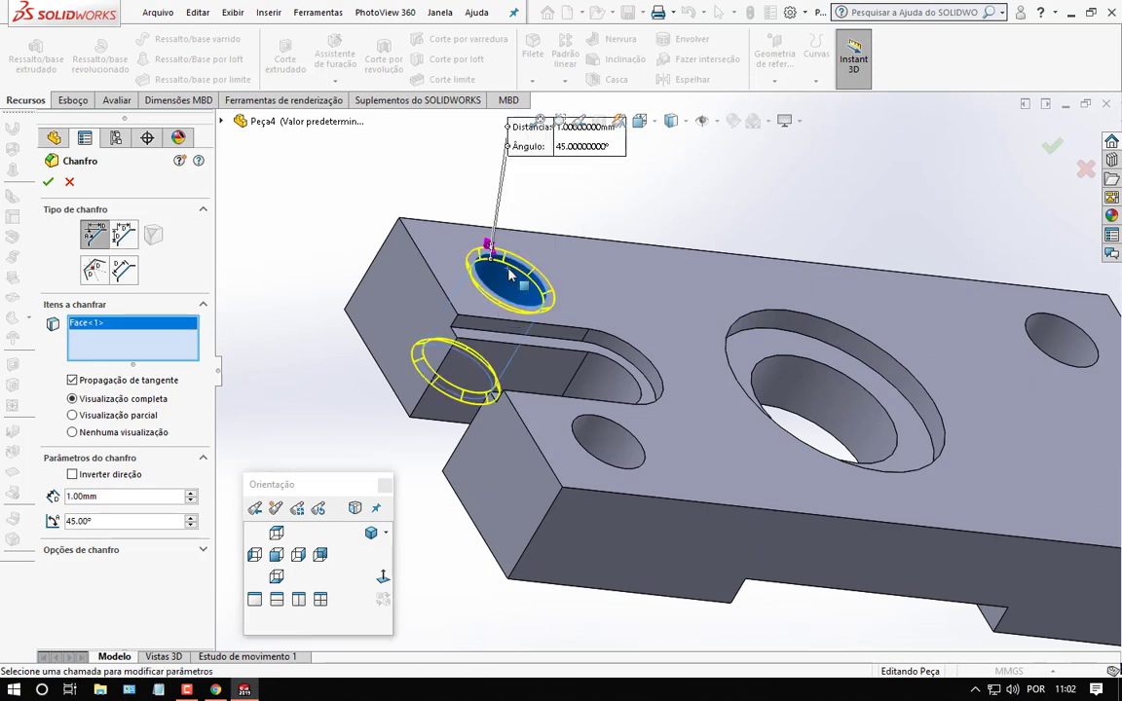
pyautogui.click(611, 450)
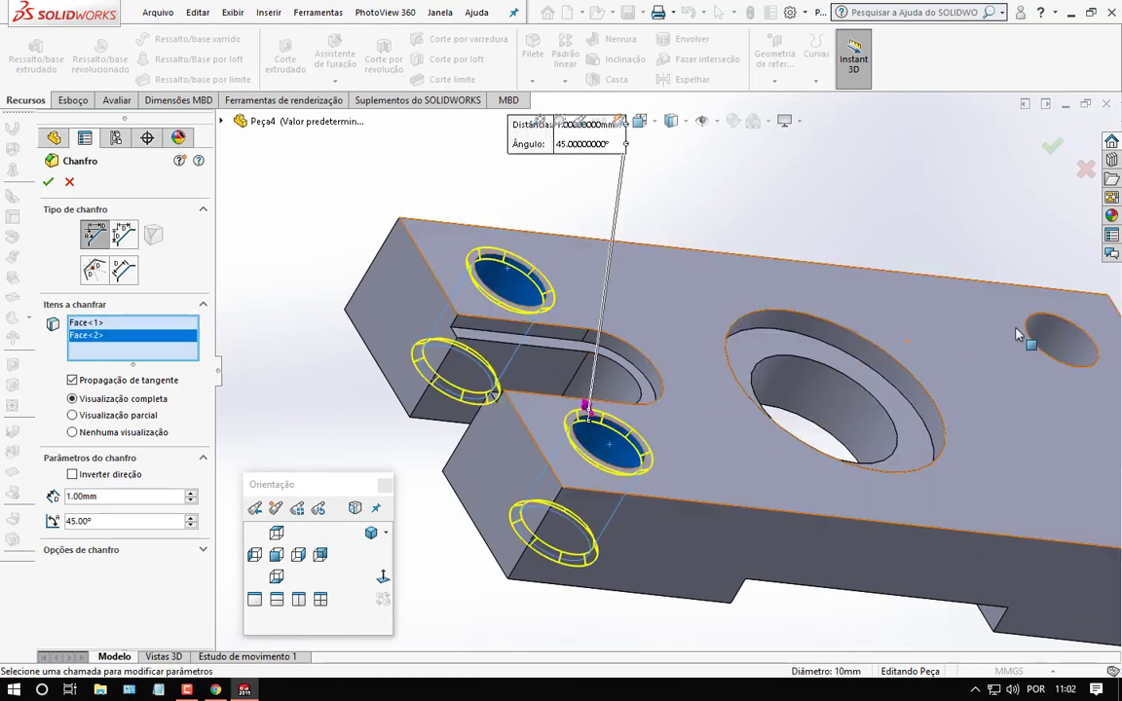
pyautogui.click(1060, 337)
pyautogui.scroll(3, 977, 446)
pyautogui.scroll(-5, 851, 470)
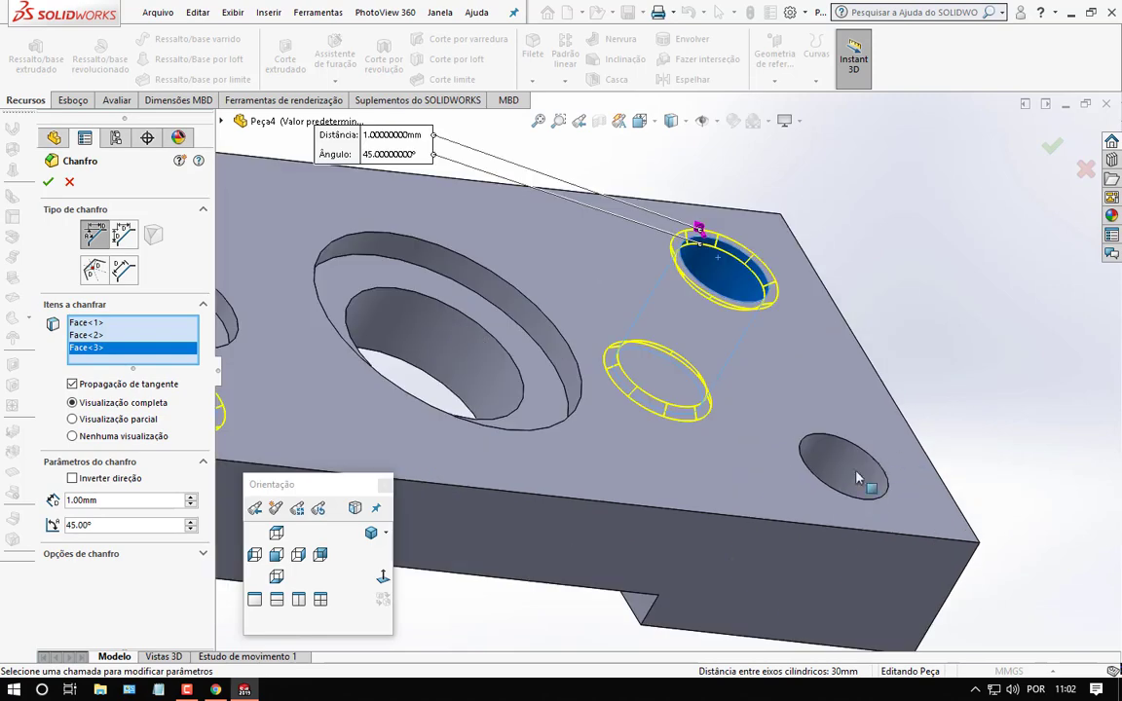
pyautogui.click(856, 481)
pyautogui.scroll(3, 856, 480)
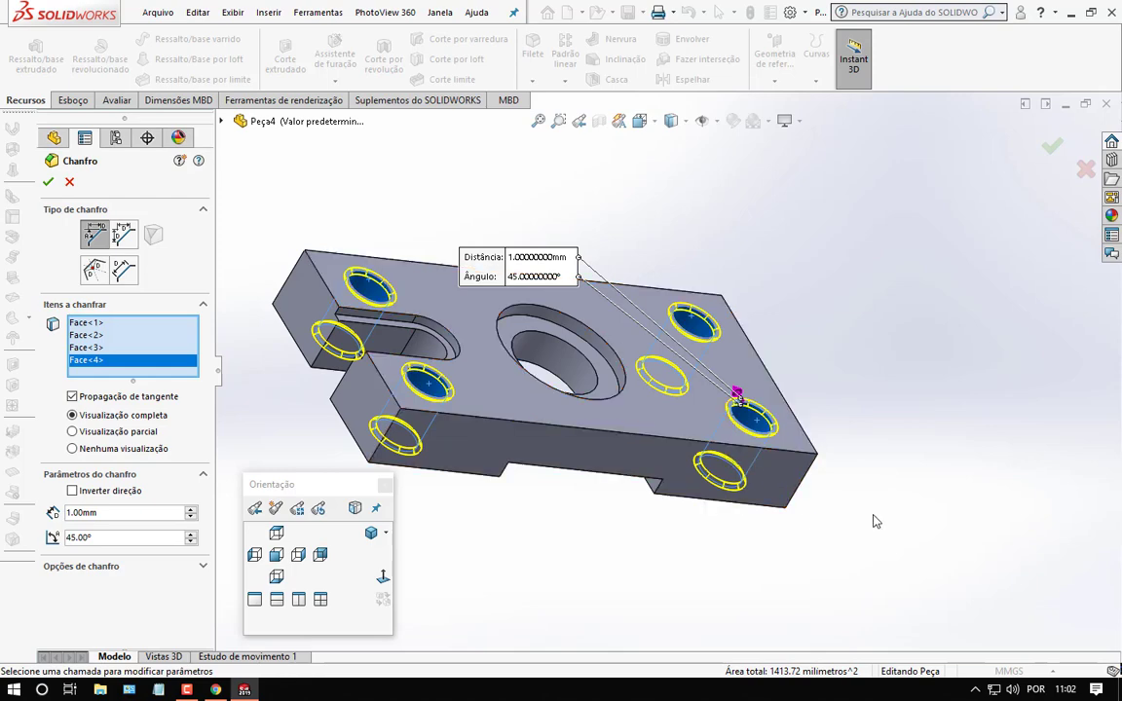
pyautogui.moveTo(874, 521)
pyautogui.mouseDown(button='middle')
pyautogui.moveTo(723, 468)
pyautogui.moveTo(163, 216)
pyautogui.mouseUp(button='middle')
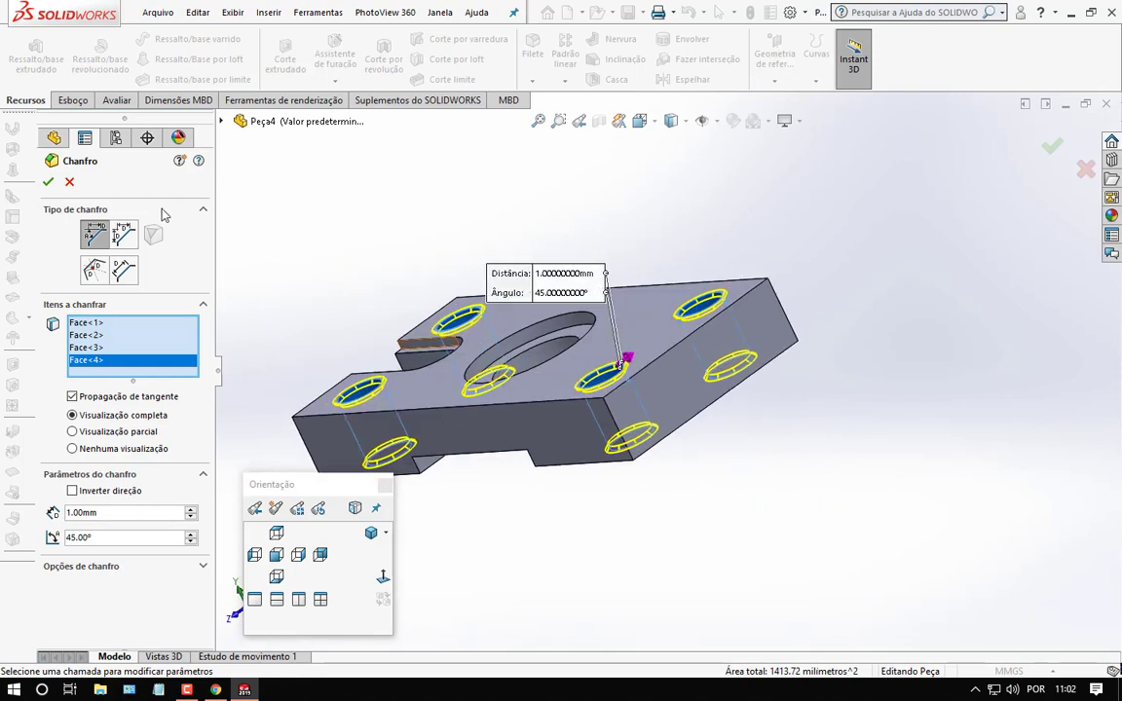
pyautogui.click(47, 185)
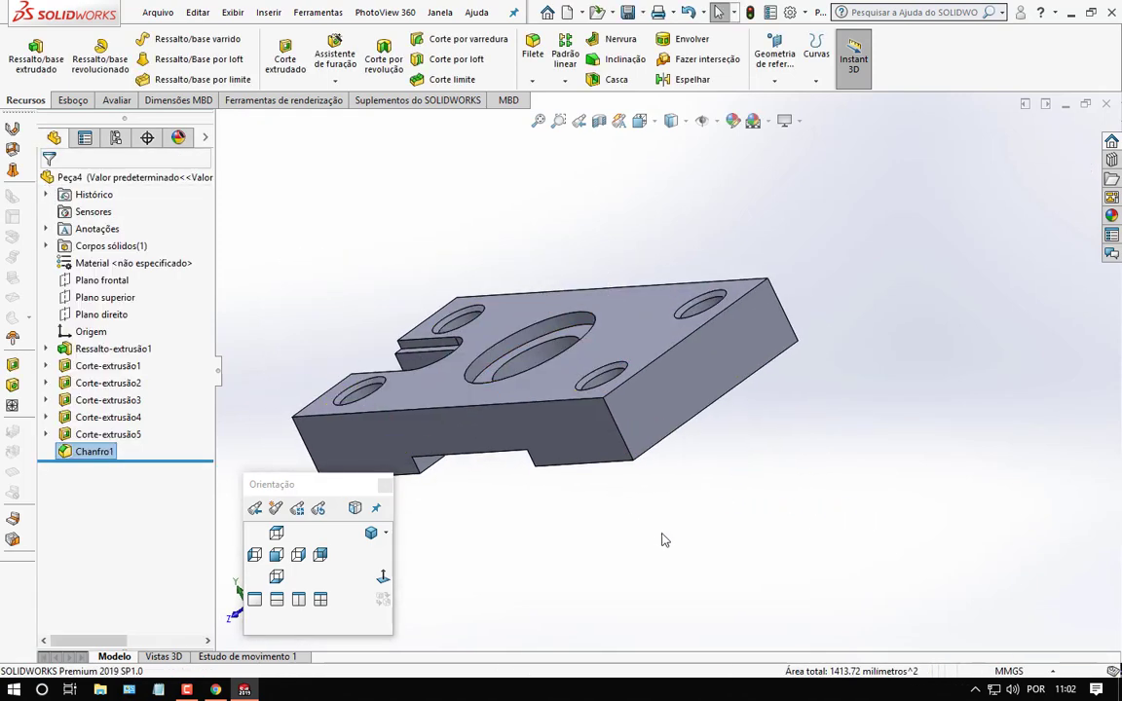
pyautogui.moveTo(668, 542); pyautogui.dragTo(852, 539, button='middle')
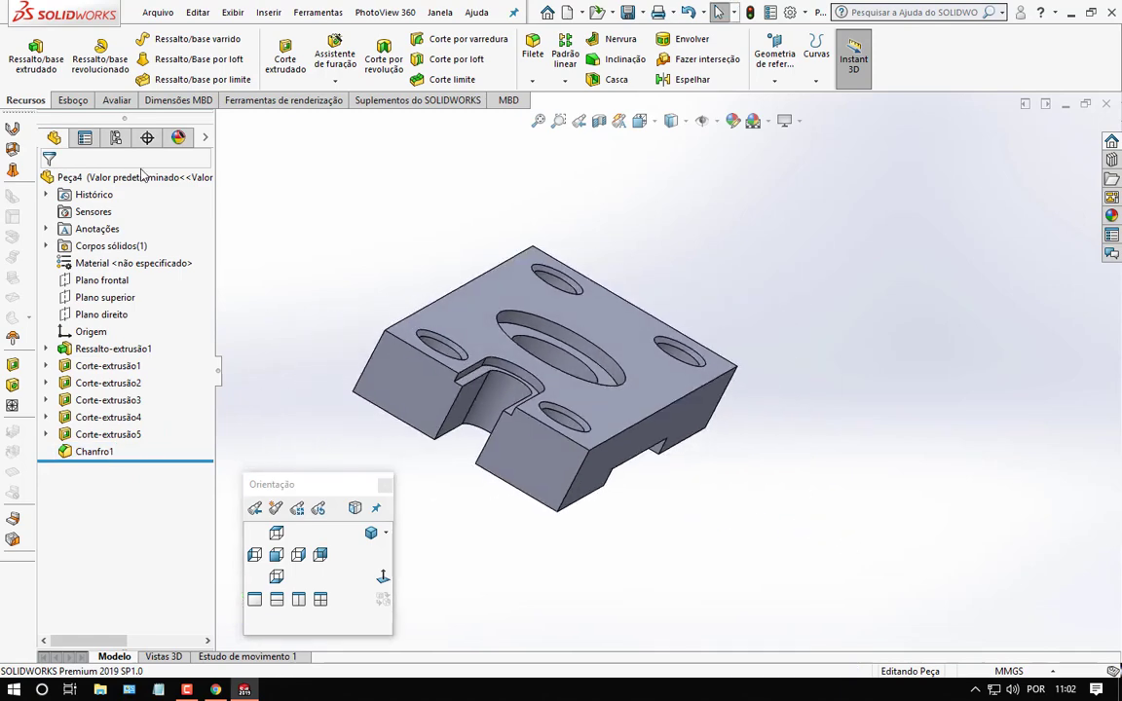
# Step: Add a 1.50 mm × 45° chamfer to the large central hole's top rim
pyautogui.click(533, 81)
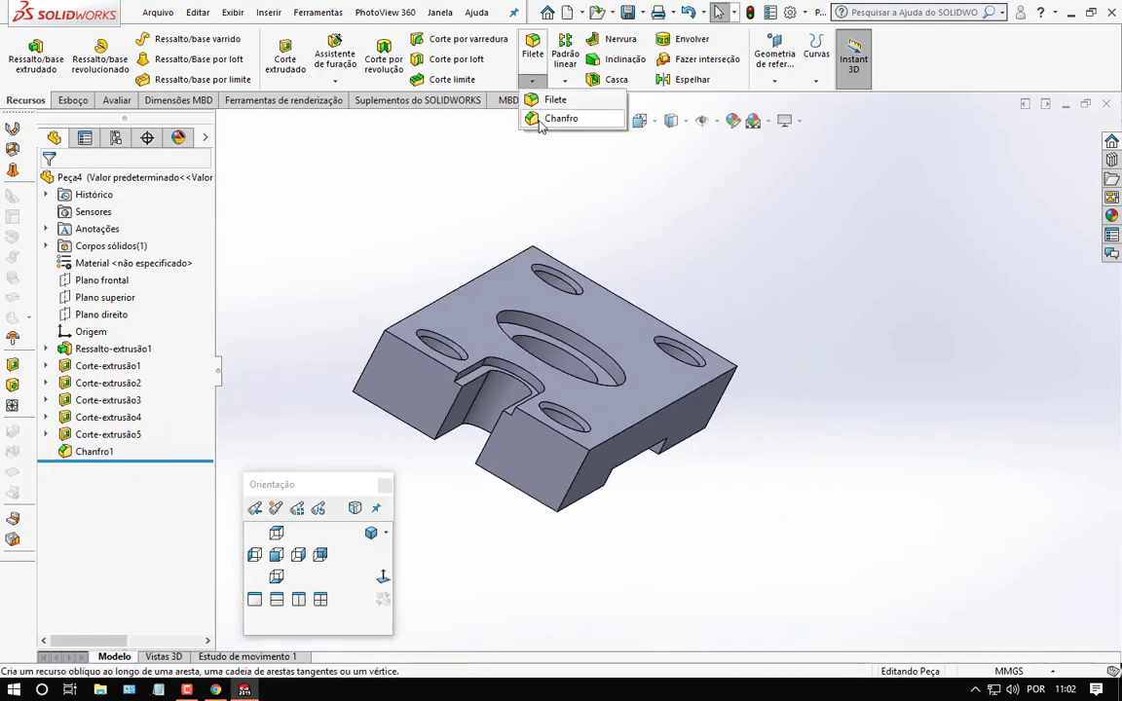
pyautogui.click(539, 122)
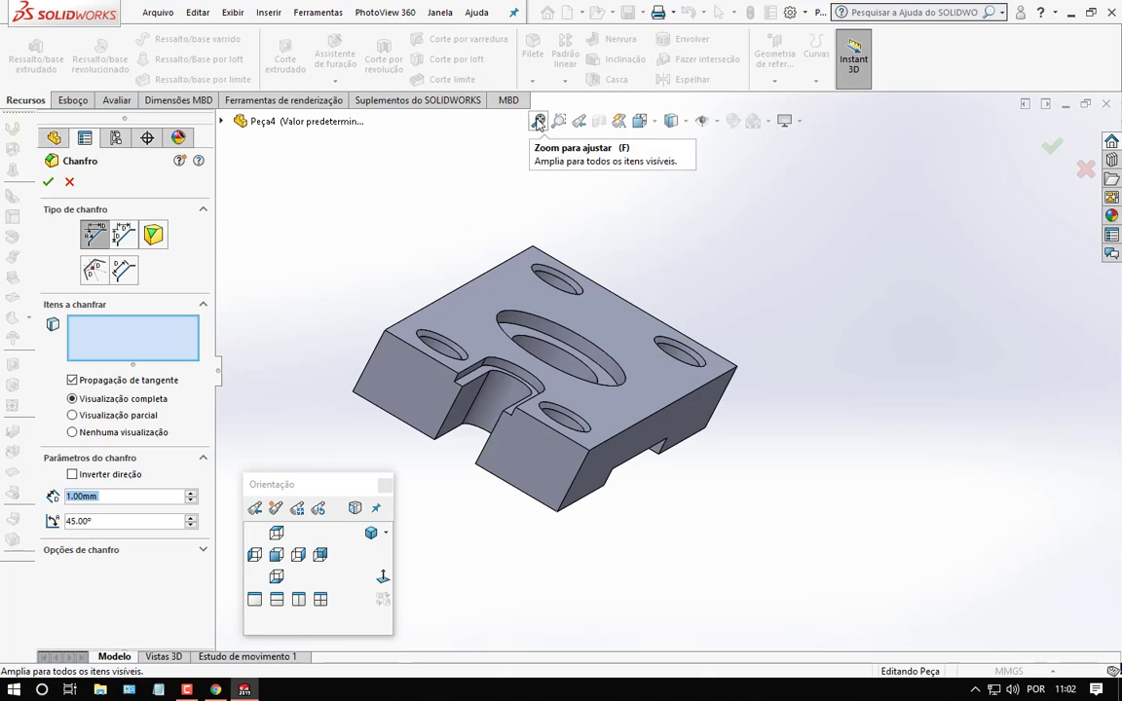
pyautogui.write('1.5')
pyautogui.press('Return')
pyautogui.click(563, 335)
pyautogui.moveTo(864, 361); pyautogui.dragTo(49, 188, button='middle')
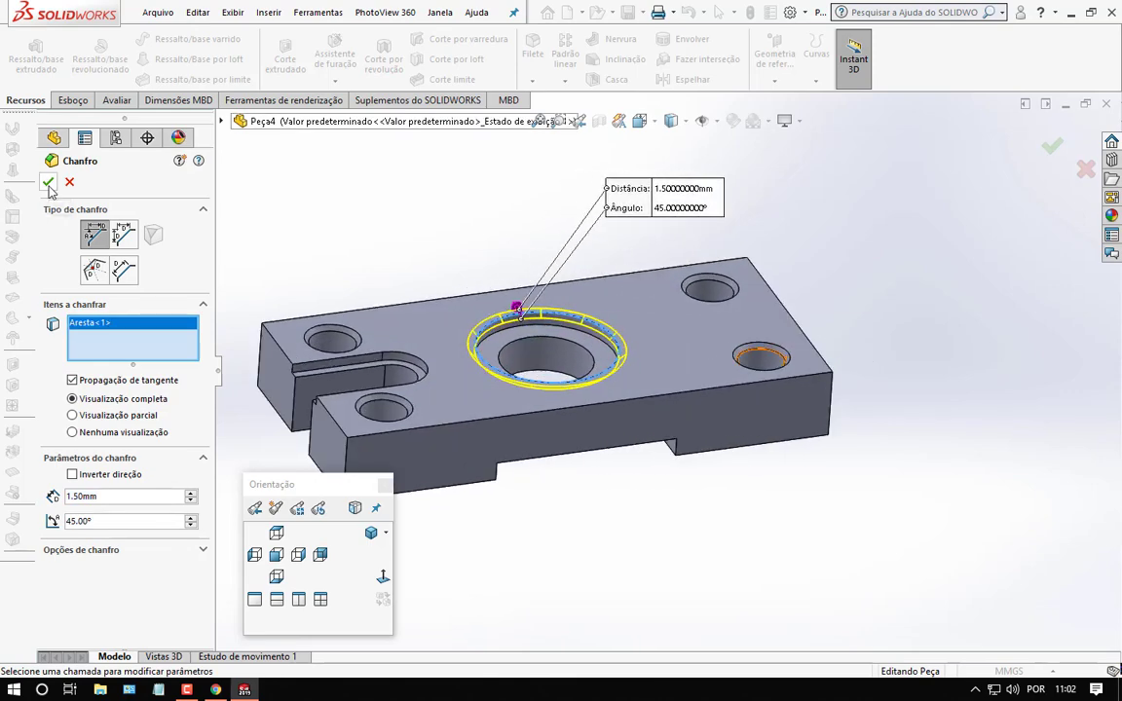
pyautogui.click(48, 183)
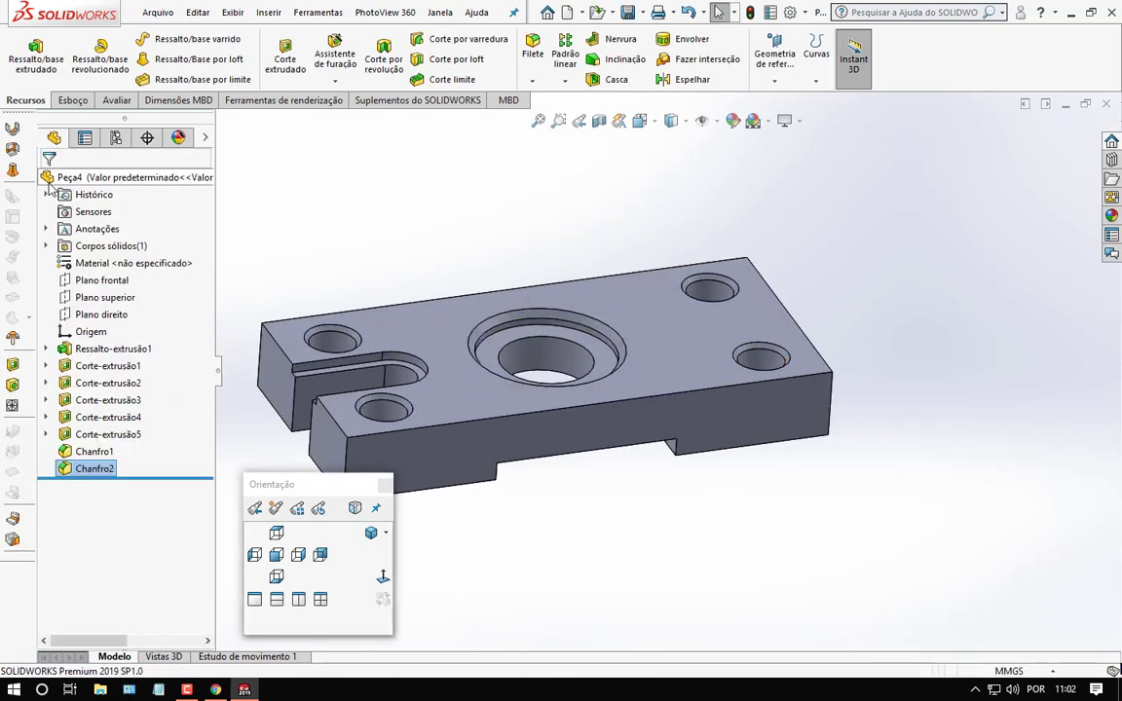
pyautogui.click(380, 540)
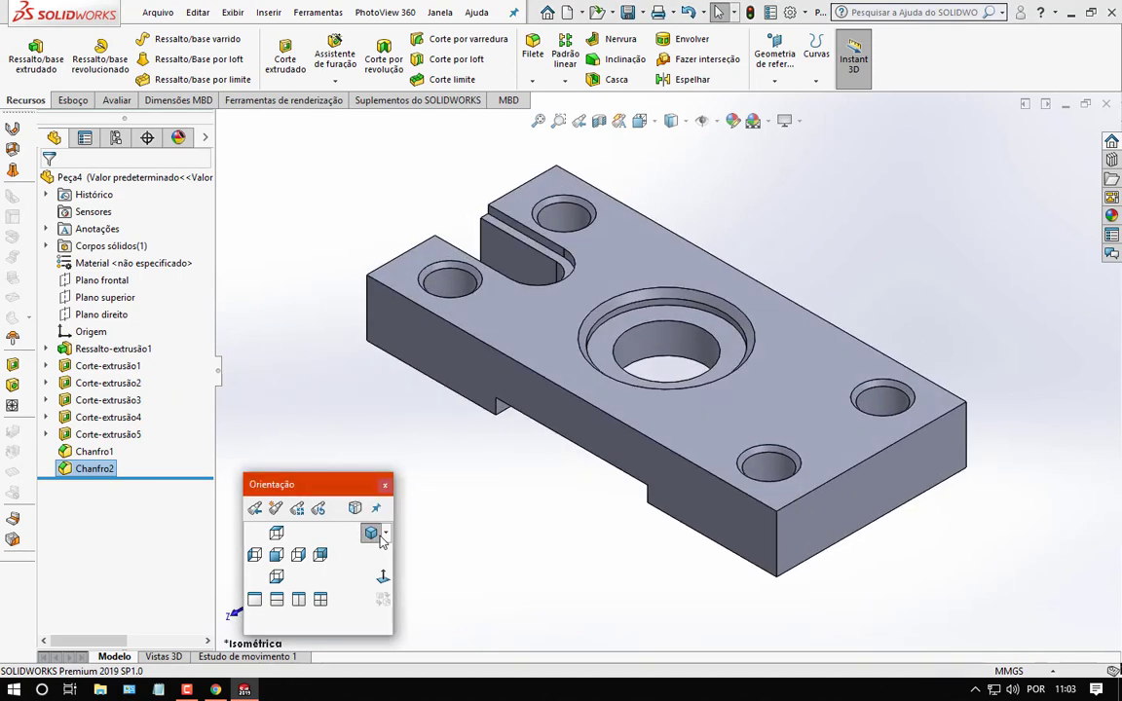
# Step: Save the part as 'mini curso 2' (.sldprt) in the MINI CURSO 2 folder
pyautogui.click(643, 13)
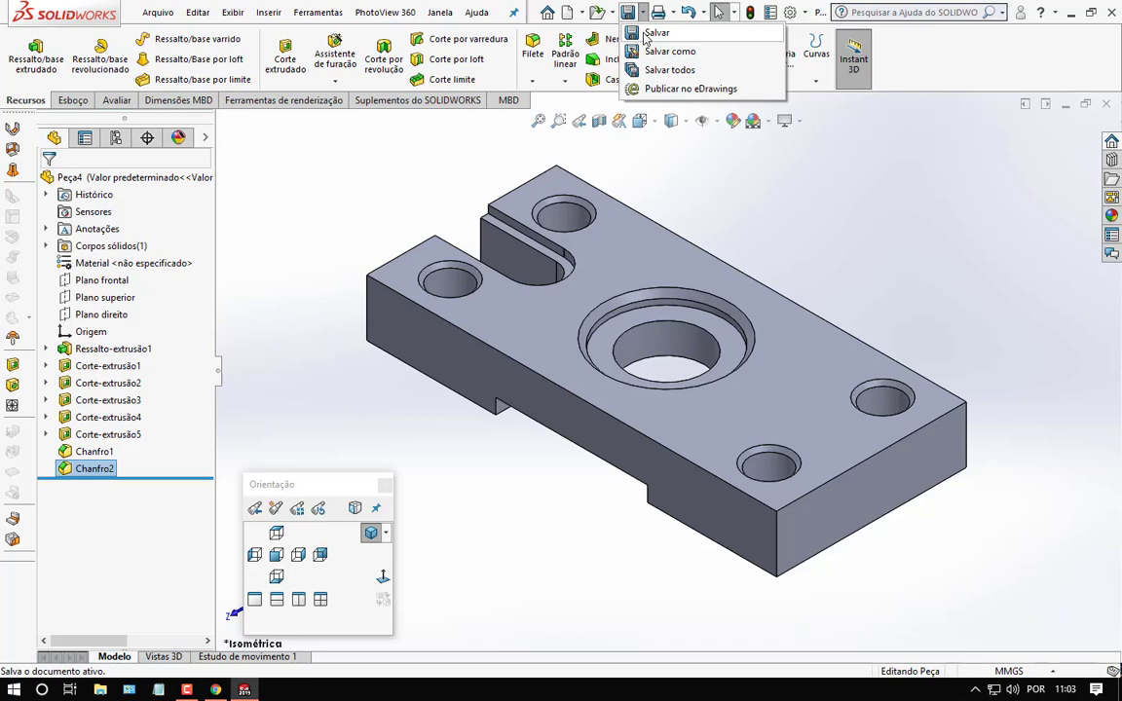
pyautogui.click(654, 33)
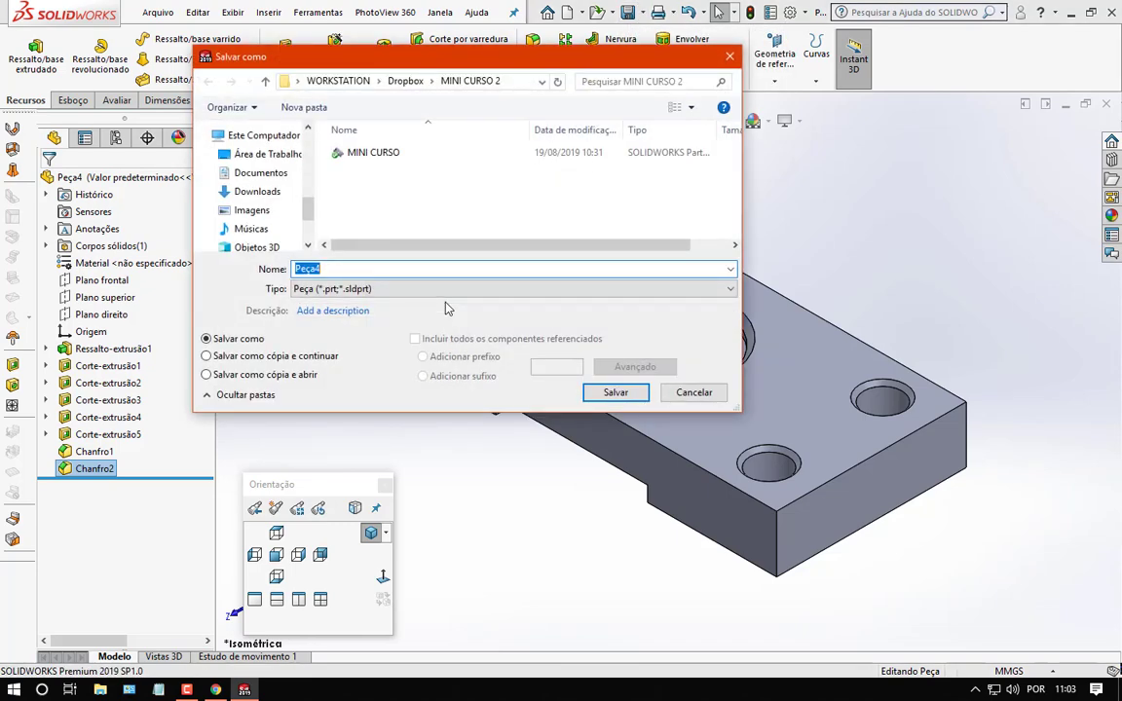
pyautogui.write('mini cur')
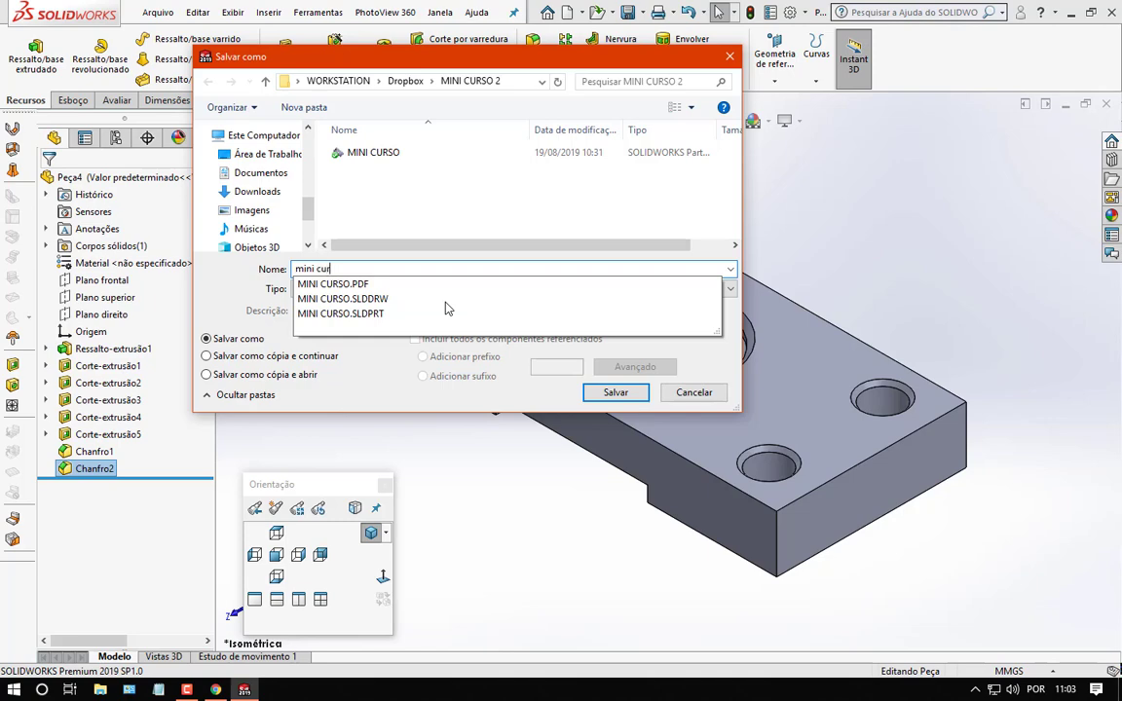
pyautogui.write('so 2')
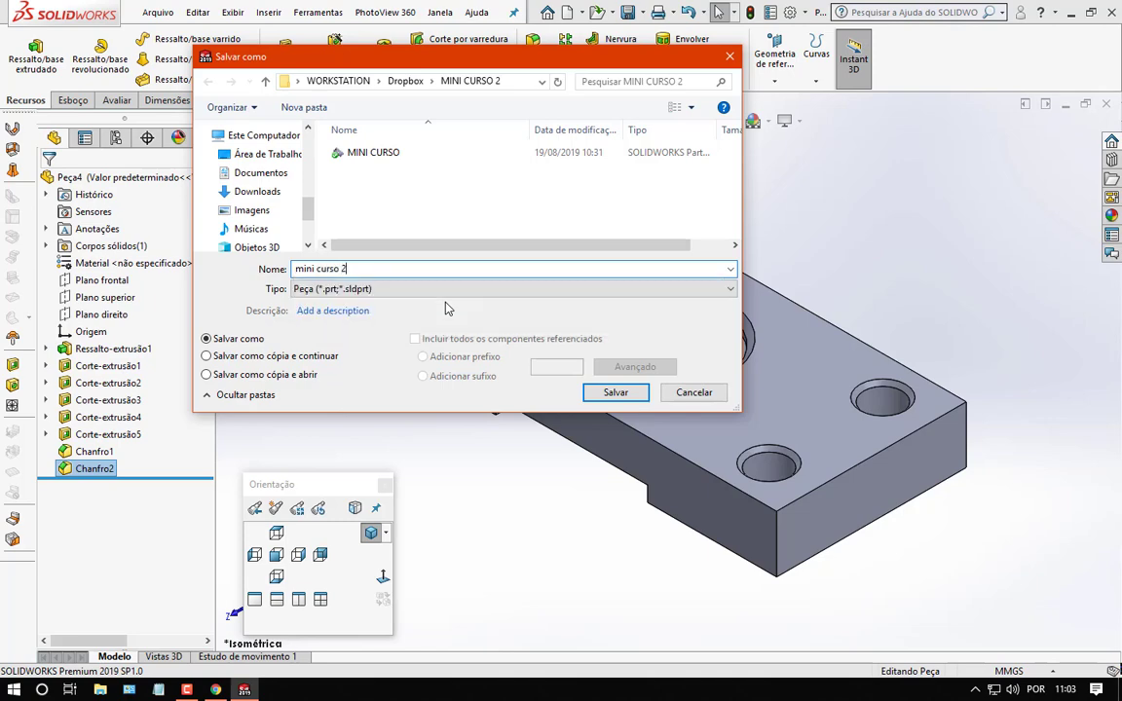
pyautogui.press('Return')
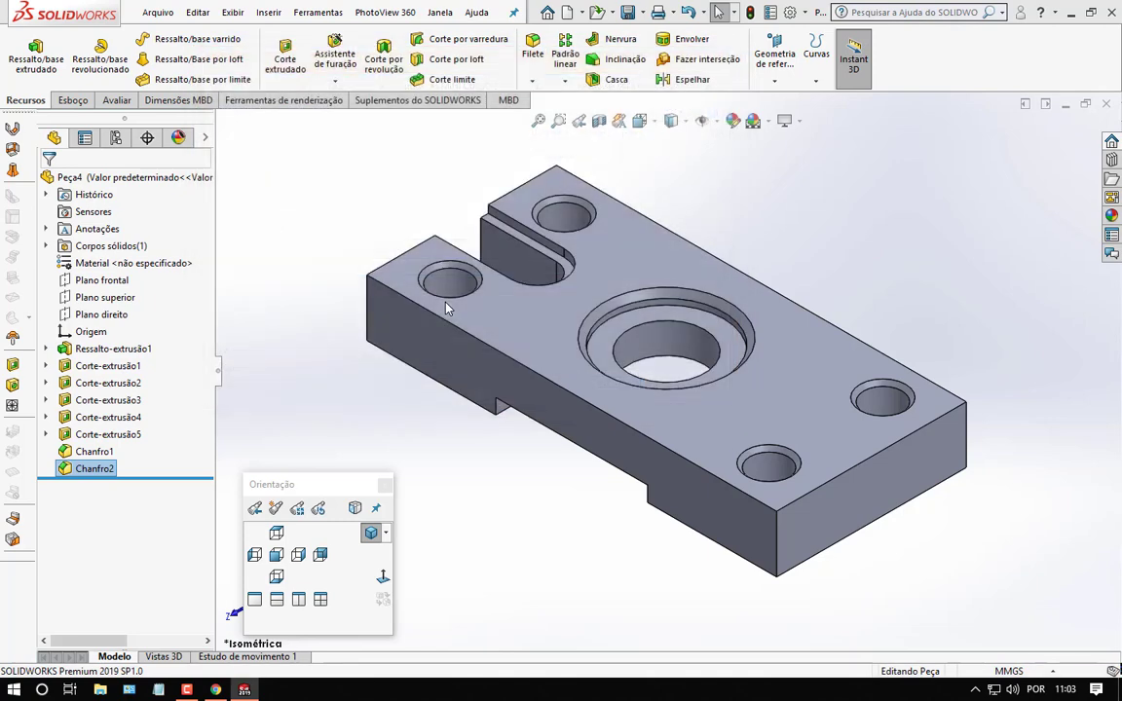